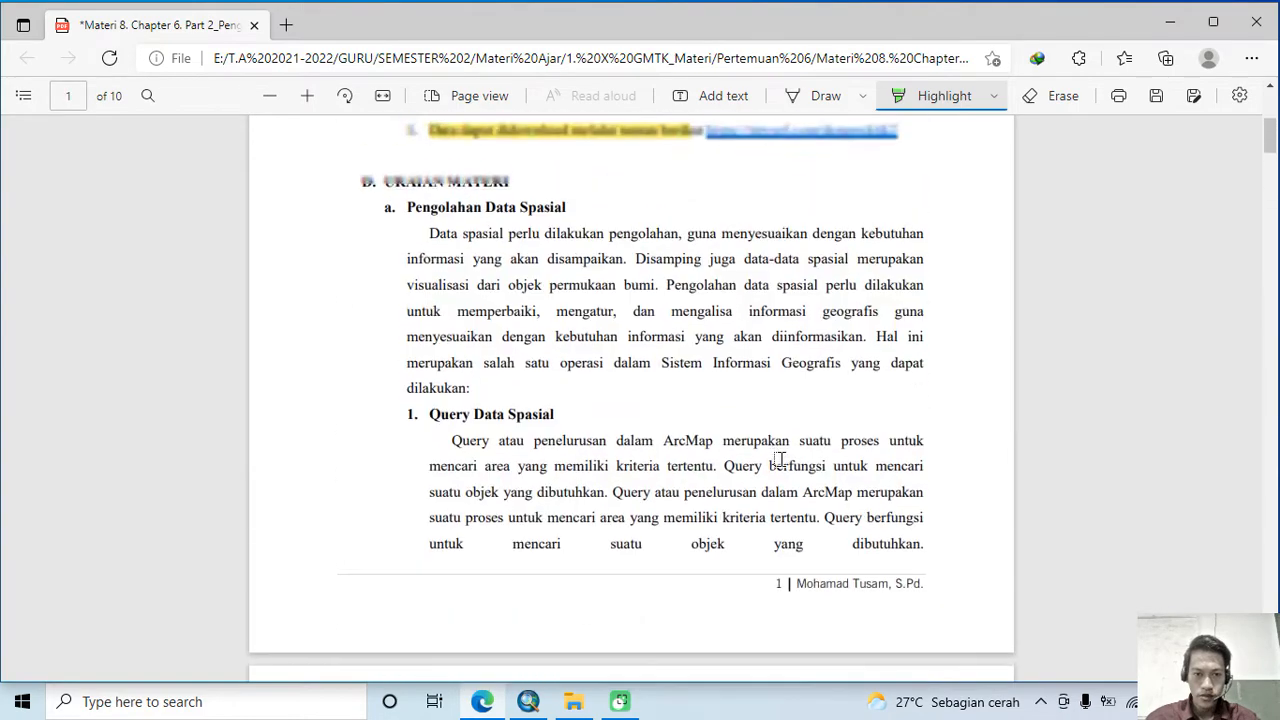
Look through the PDF lesson's task instructions, from the Persiapan and Query Data sections down to the Dissolve section.
scroll(781, 459, "up", 5)
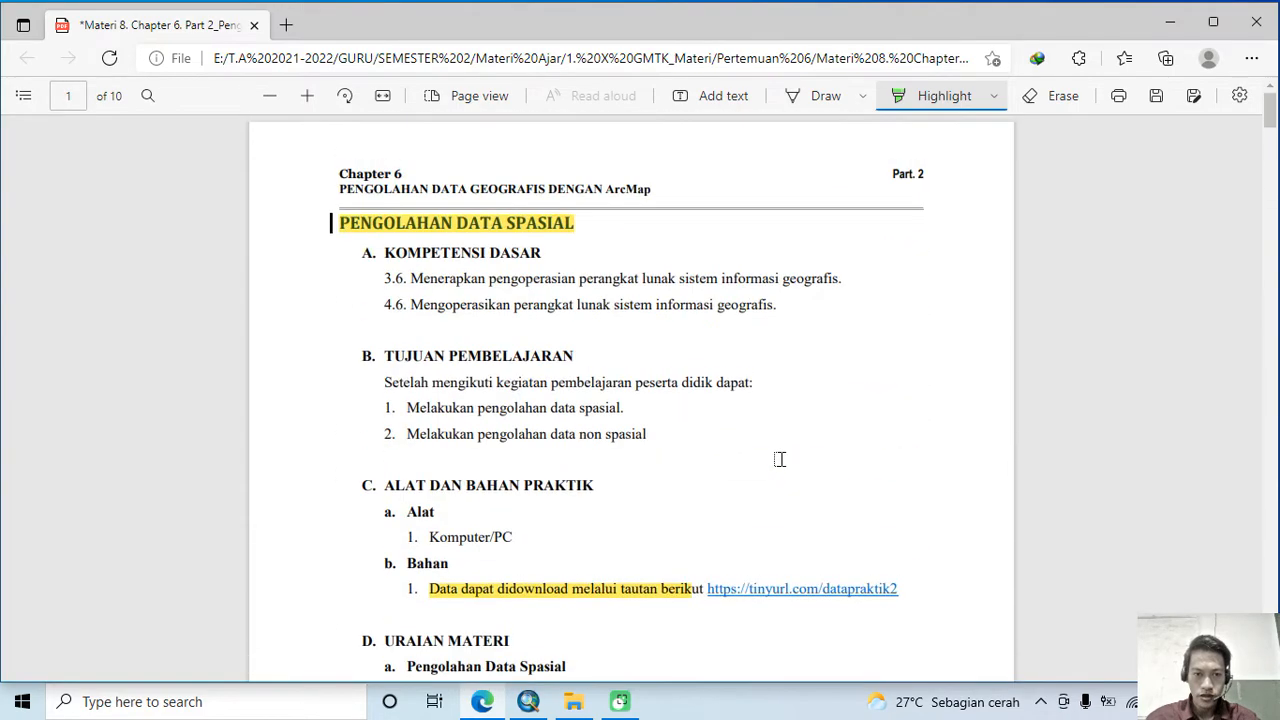
left_click_drag(1274, 118, 1272, 490)
scroll(1200, 441, "up", 3)
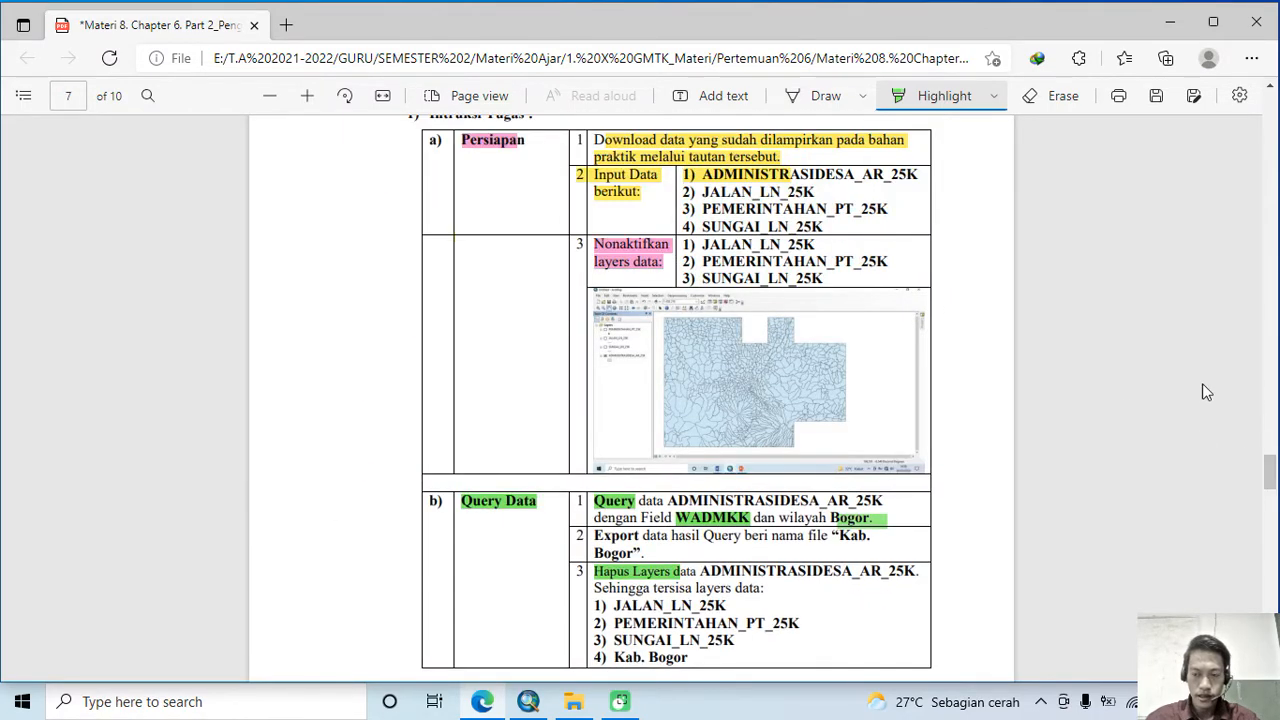
scroll(1202, 383, "down", 10)
scroll(736, 358, "up", 5)
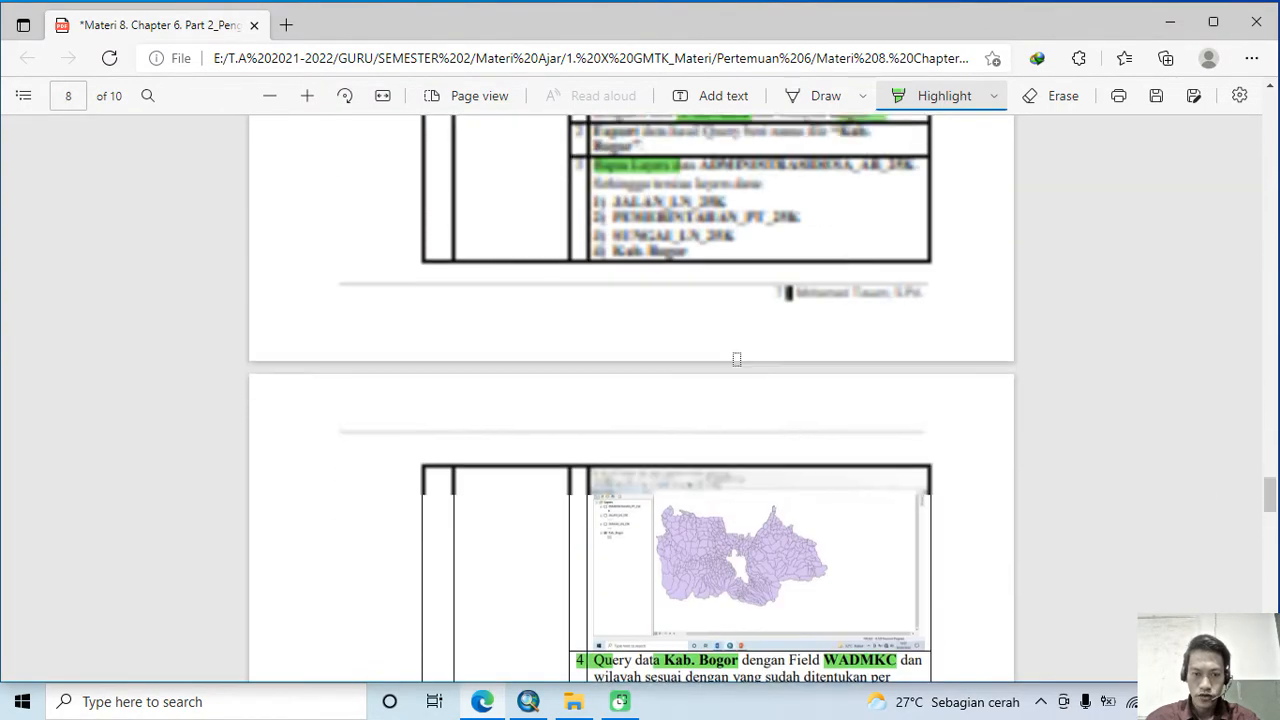
scroll(466, 283, "up", 2)
scroll(616, 500, "down", 10)
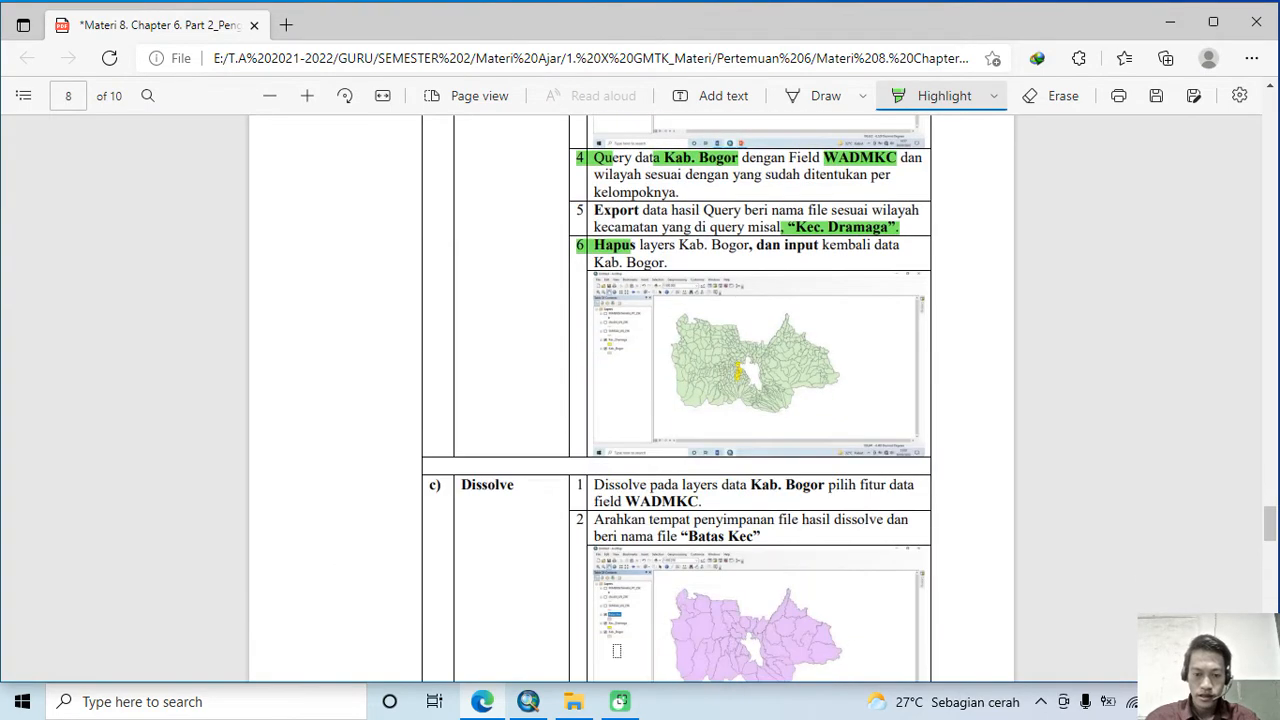
Switch to ArcMap and review each layer in the table of contents, from PEMERINTAHAN_PT_25K down to Kab._Bogor.
left_click(528, 701)
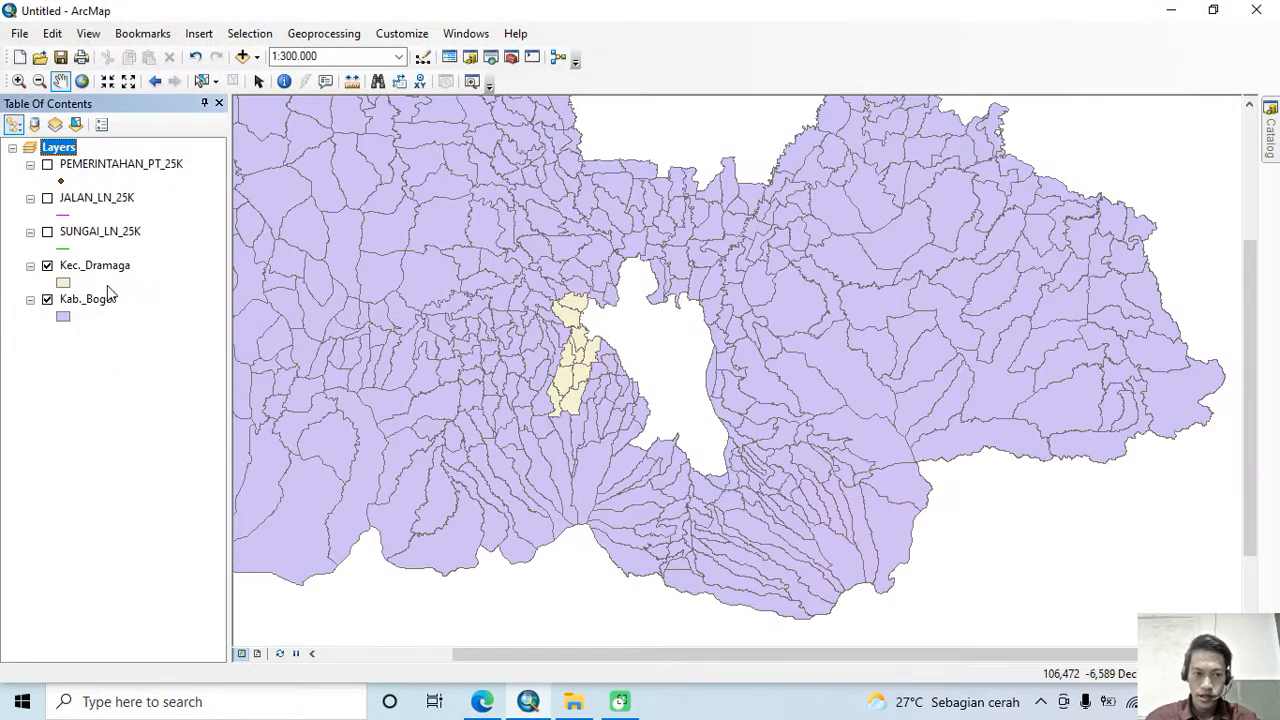
left_click(110, 166)
left_click(108, 197)
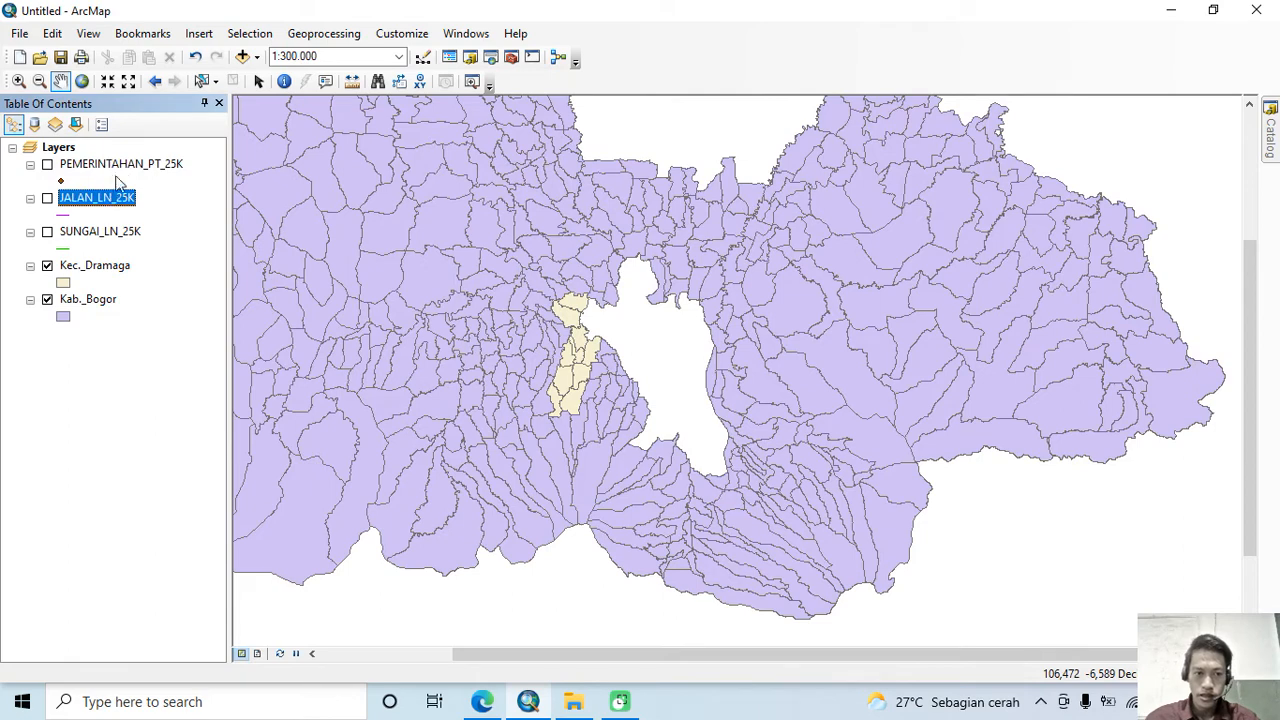
left_click(120, 168)
left_click(124, 198)
left_click(121, 226)
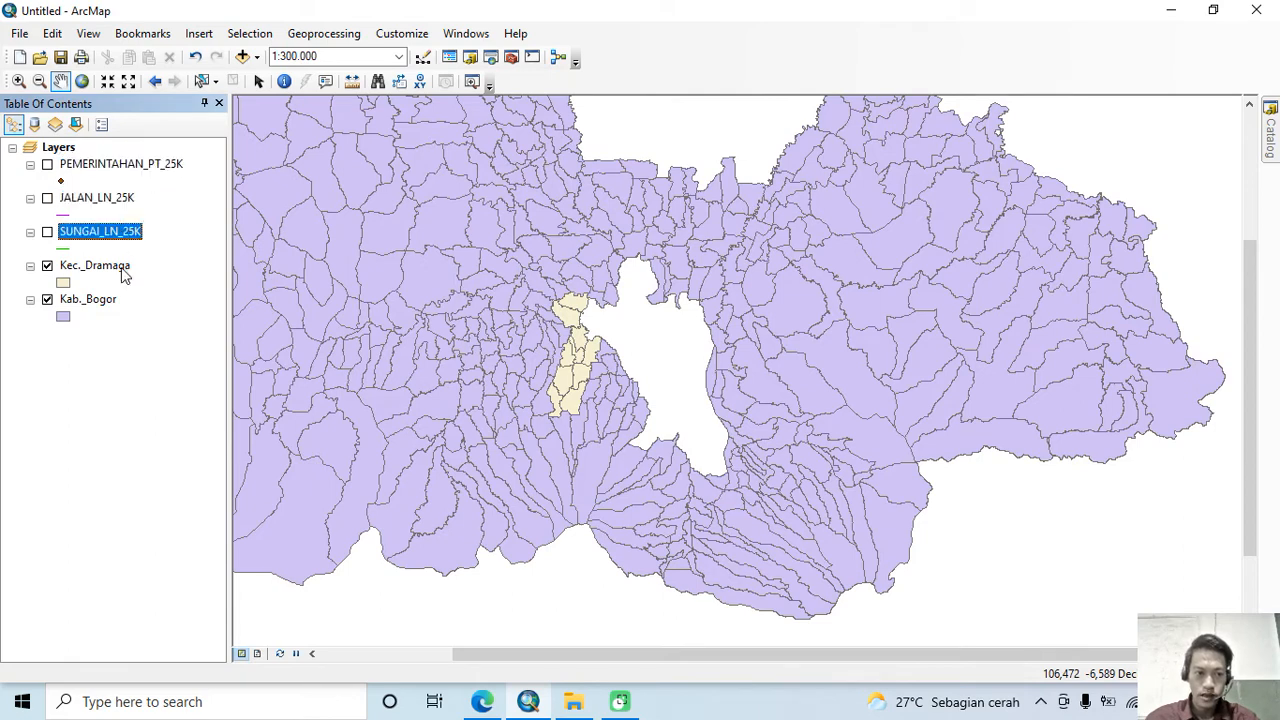
left_click(122, 268)
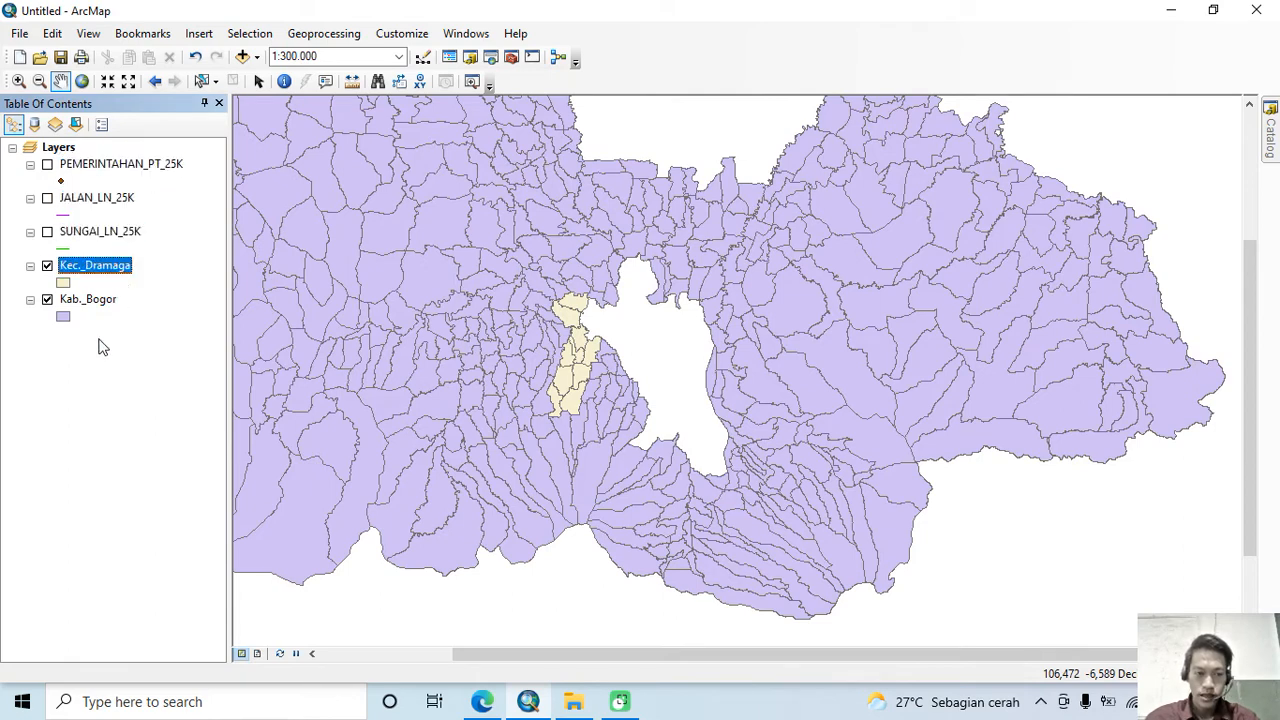
left_click(90, 308)
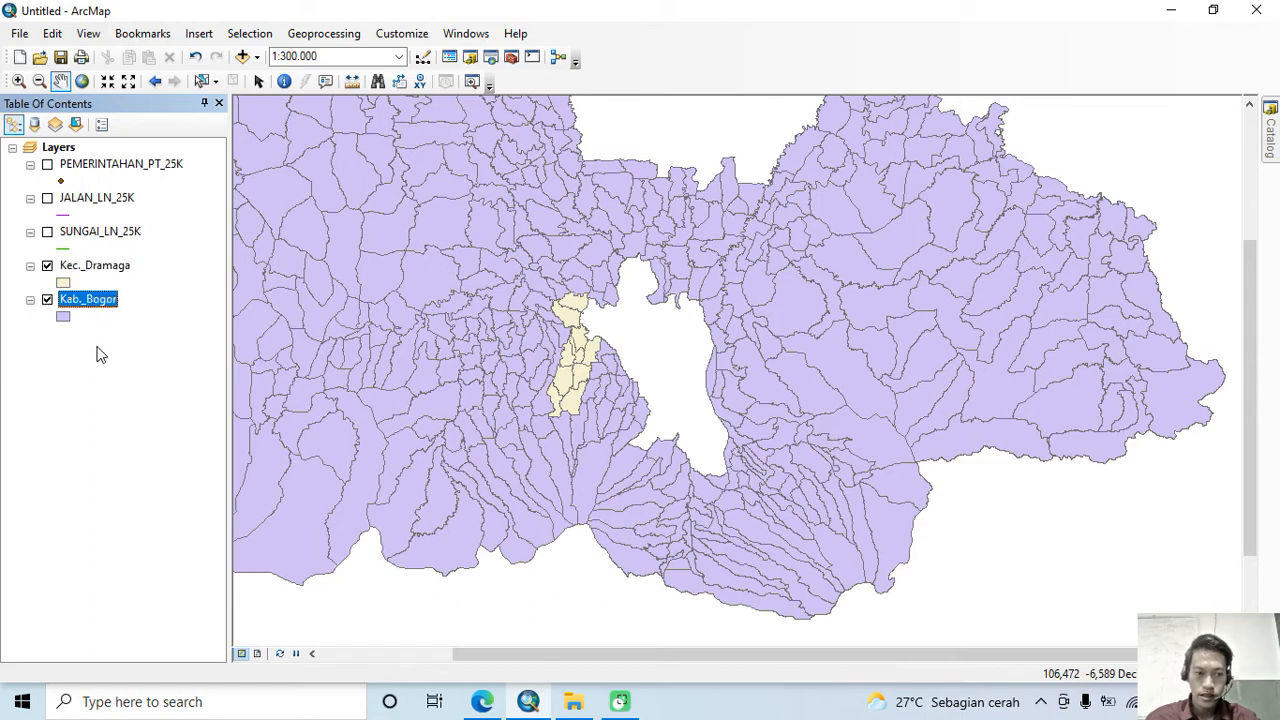
left_click(106, 389)
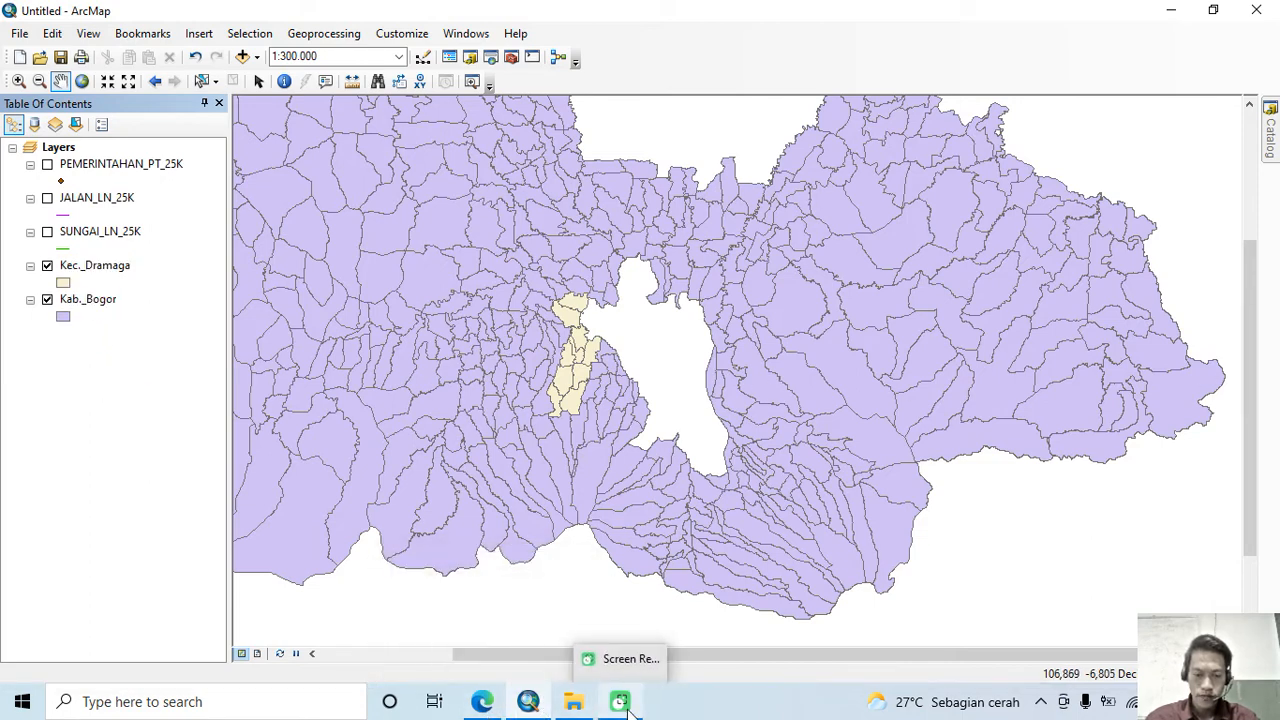
Switch back to the PDF lesson in Edge and highlight the "Dissolve" heading of section c in green.
left_click(488, 706)
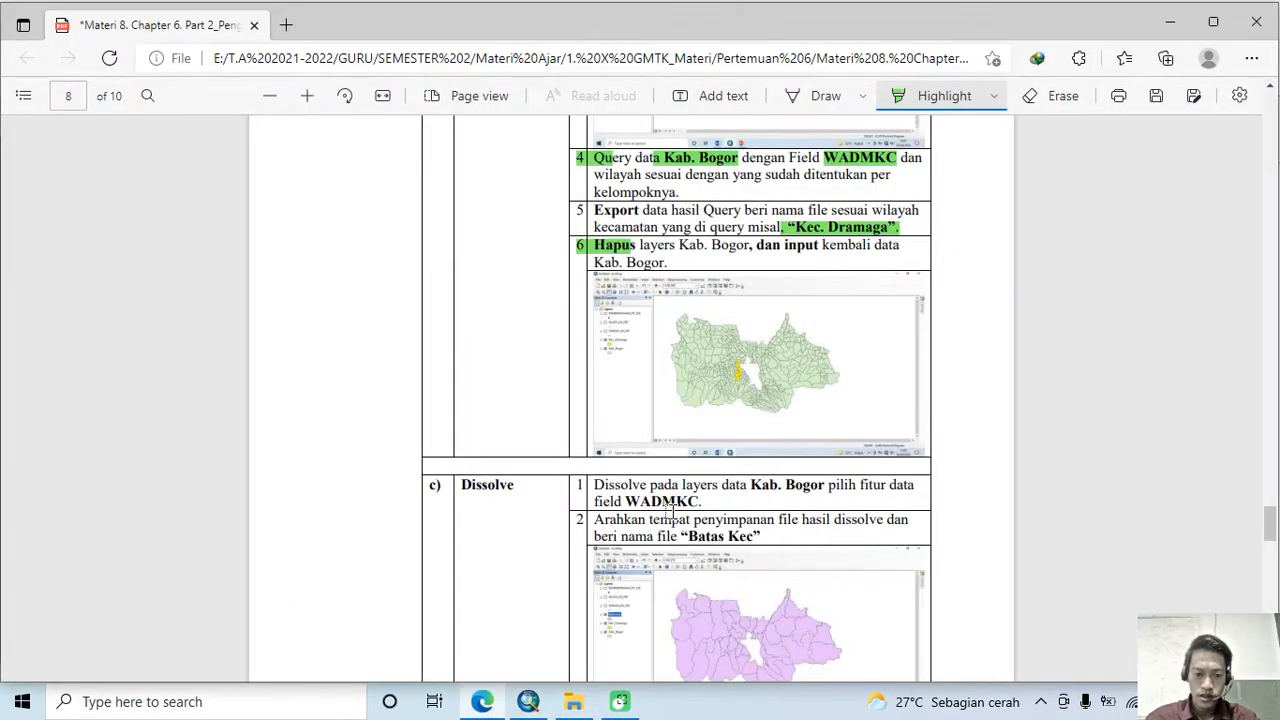
scroll(673, 510, "down", 3)
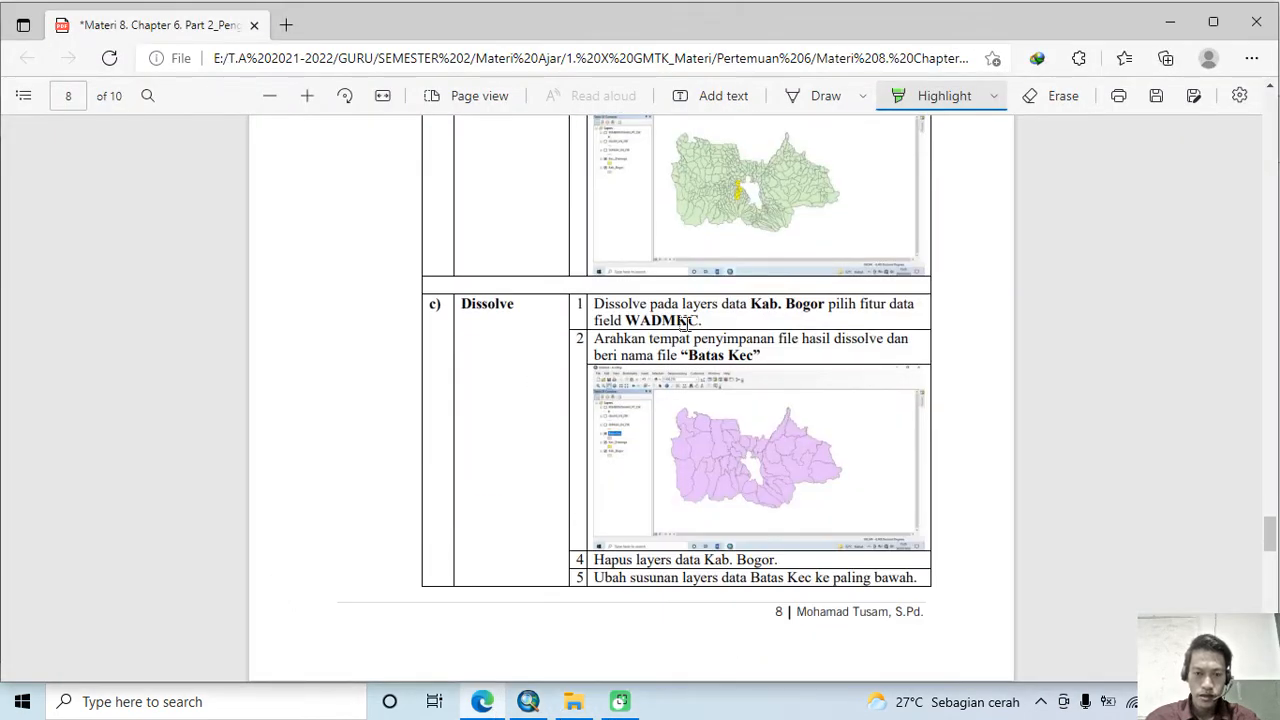
scroll(686, 322, "up", 3)
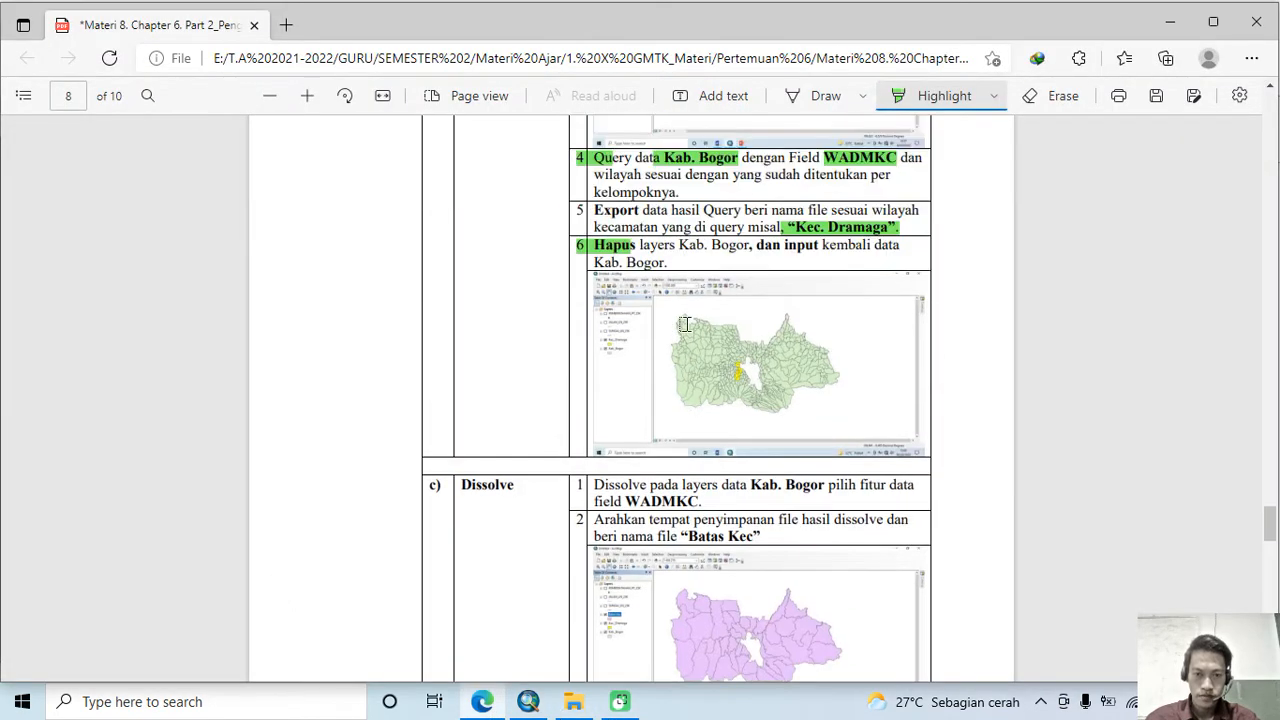
scroll(685, 323, "down", 2)
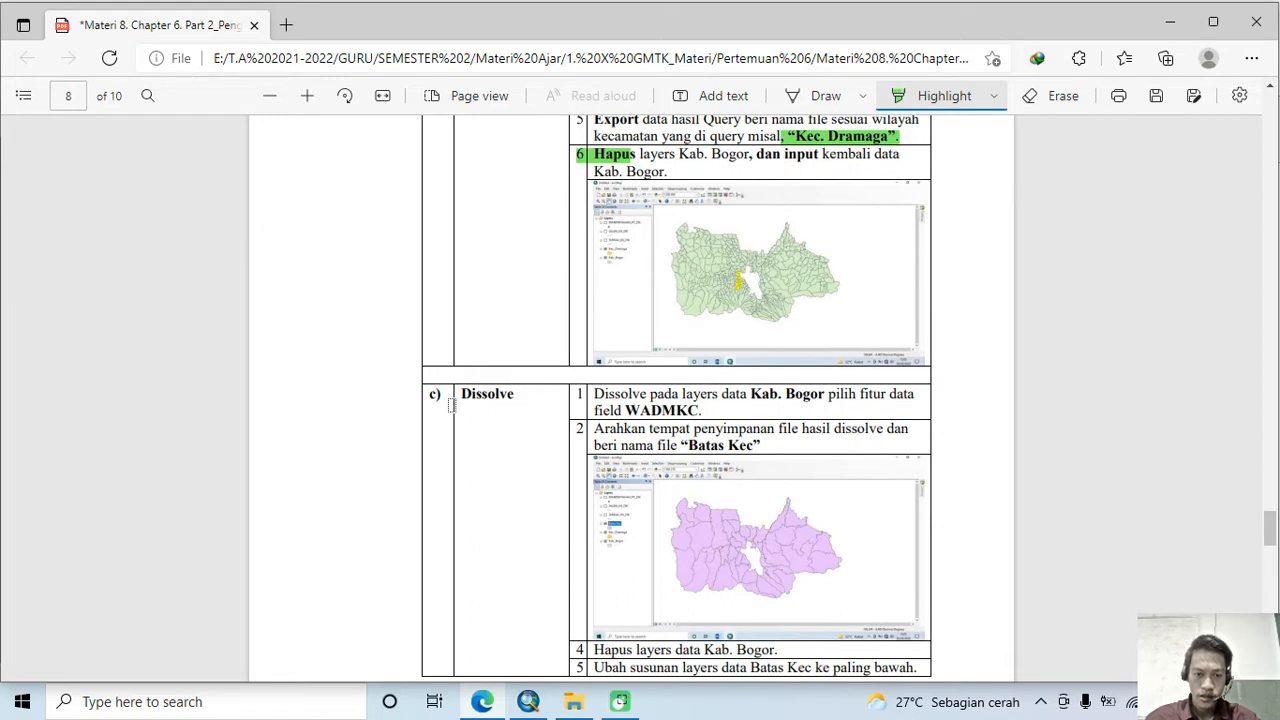
mouse_move(461, 398)
left_mouse_down()
mouse_move(521, 398)
mouse_move(458, 398)
left_mouse_up()
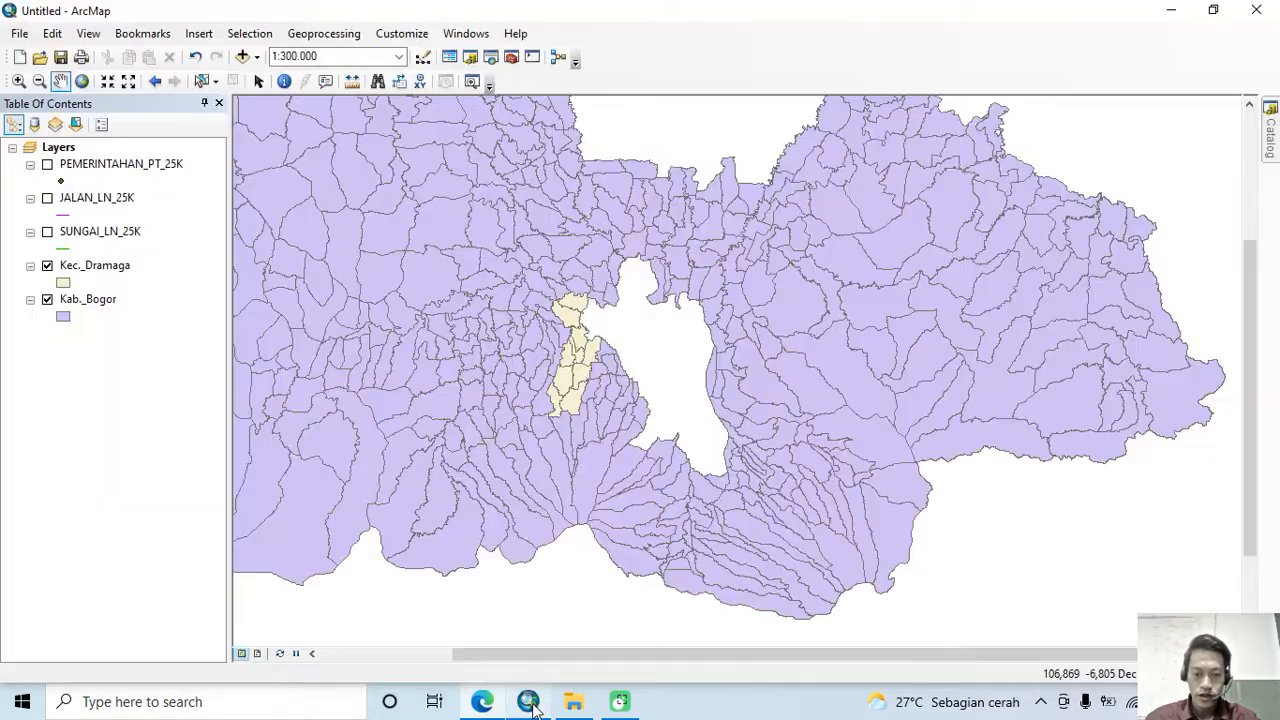
Return to ArcMap and examine the village boundaries of the Kab._Bogor layer across the map.
left_click(529, 701)
left_click(88, 299)
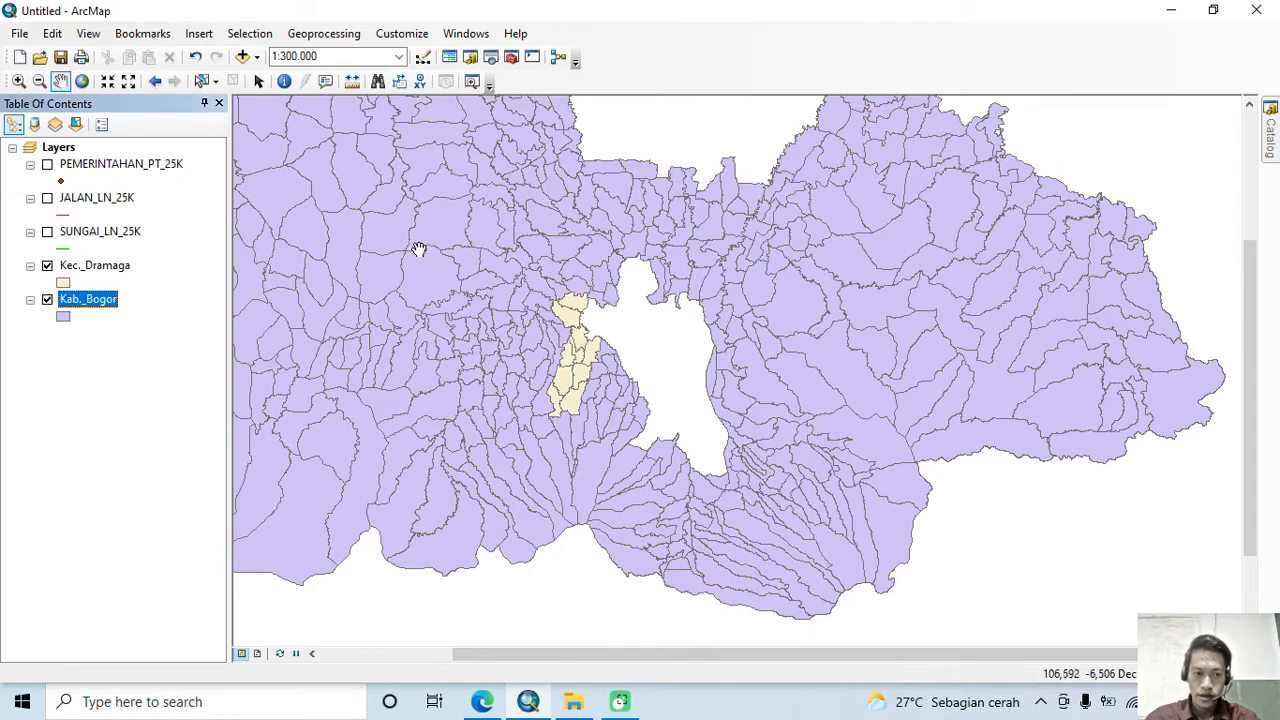
scroll(414, 255, "up", 1)
scroll(417, 266, "down", 2)
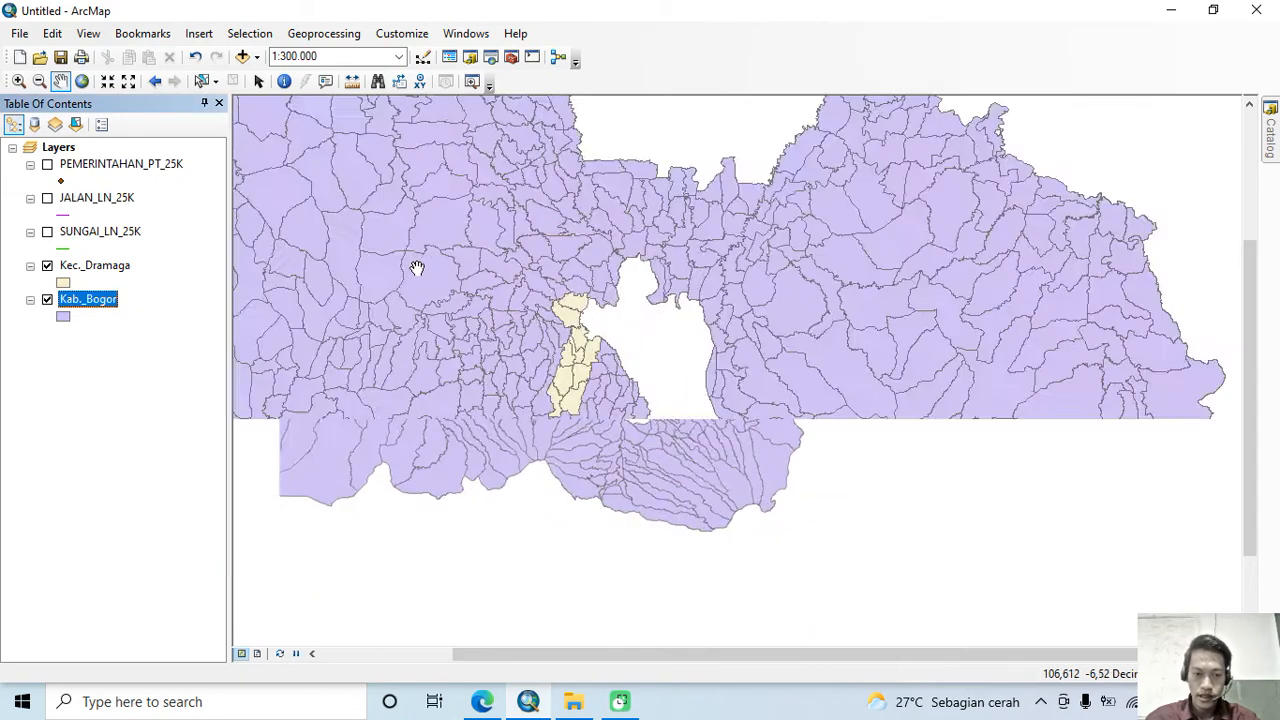
left_click_drag(396, 267, 651, 334)
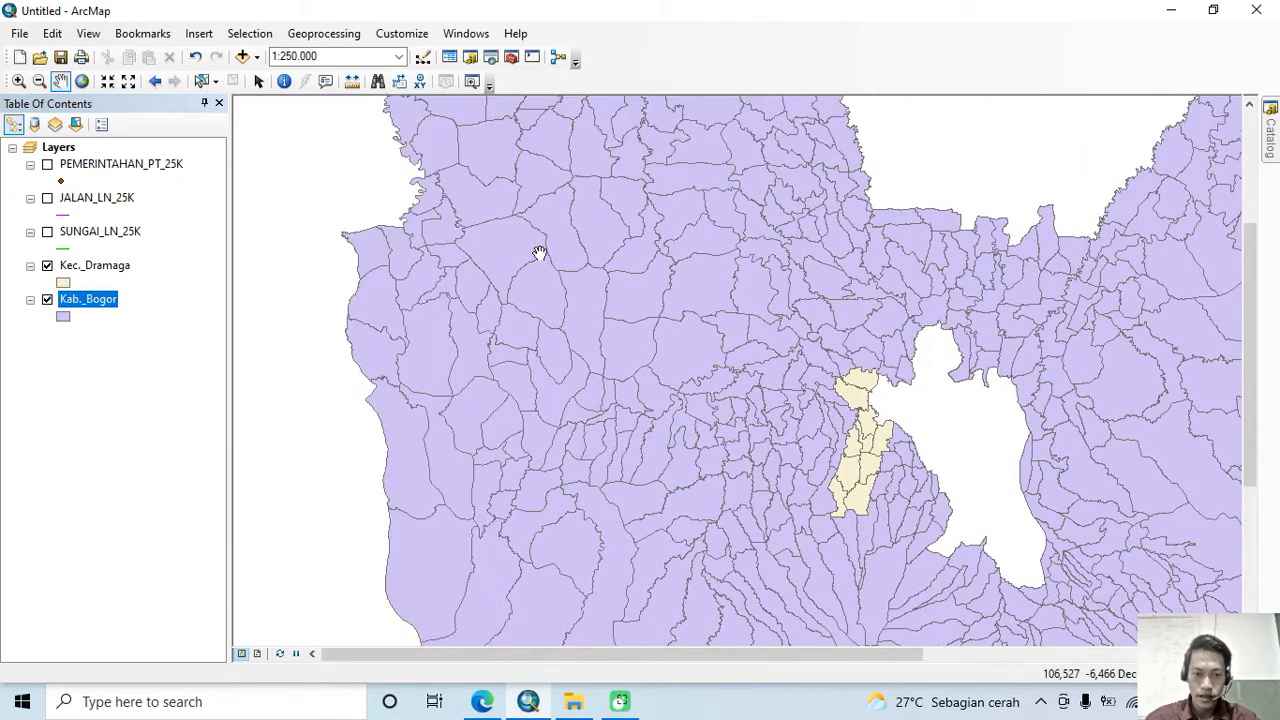
left_click_drag(537, 251, 571, 343)
left_click_drag(632, 387, 497, 297)
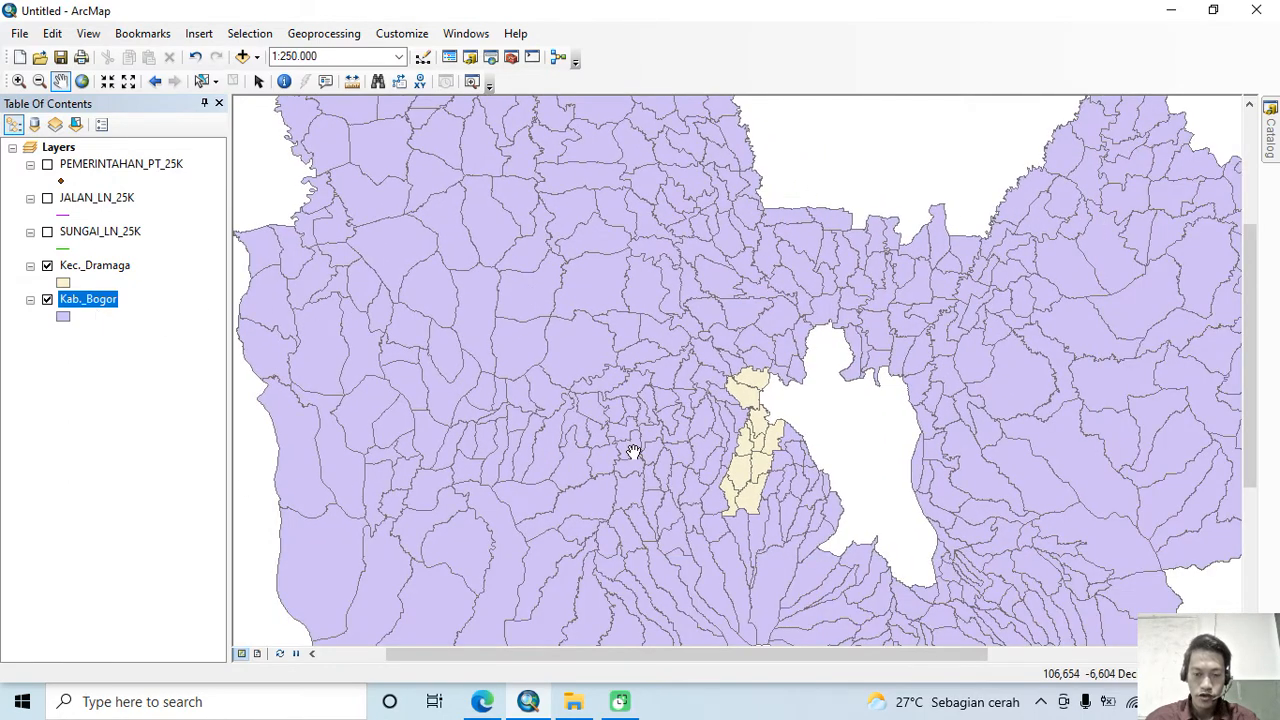
left_click_drag(634, 445, 523, 425)
left_click_drag(464, 288, 558, 380)
Examine the WADMKC and NAMOBJ fields in the Kab._Bogor attribute table, and close the table.
right_click(85, 307)
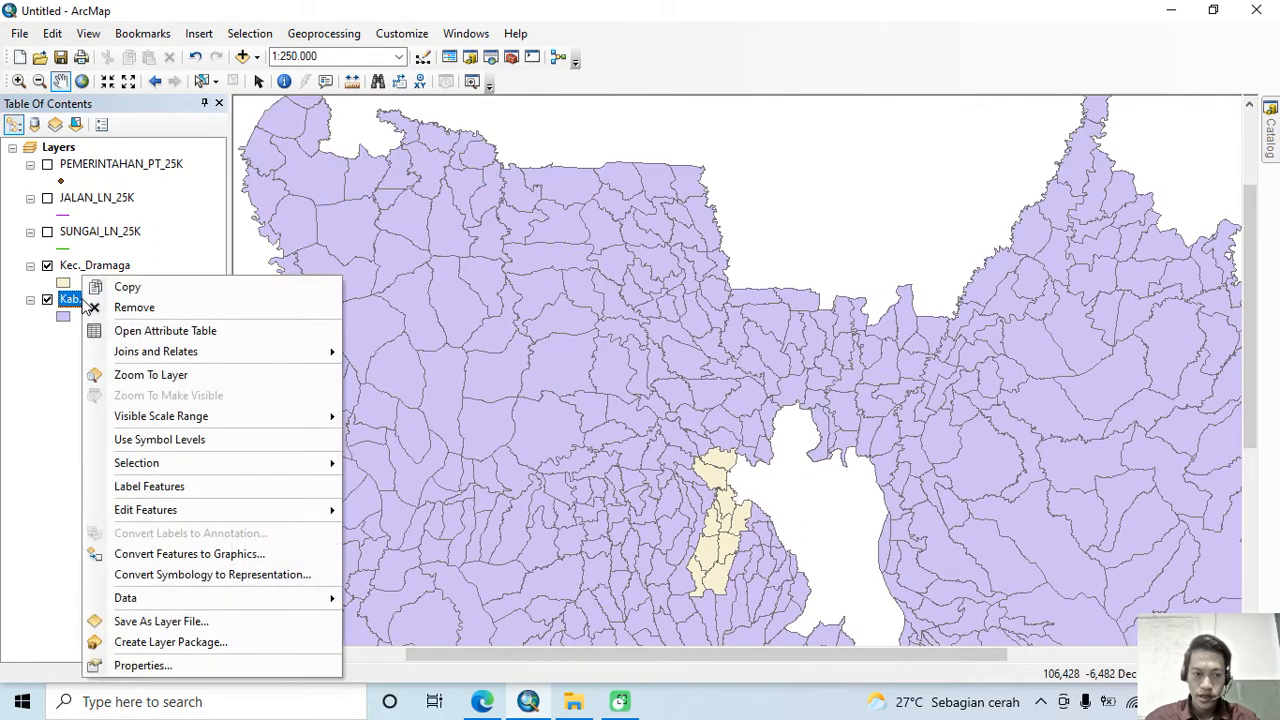
left_click(140, 333)
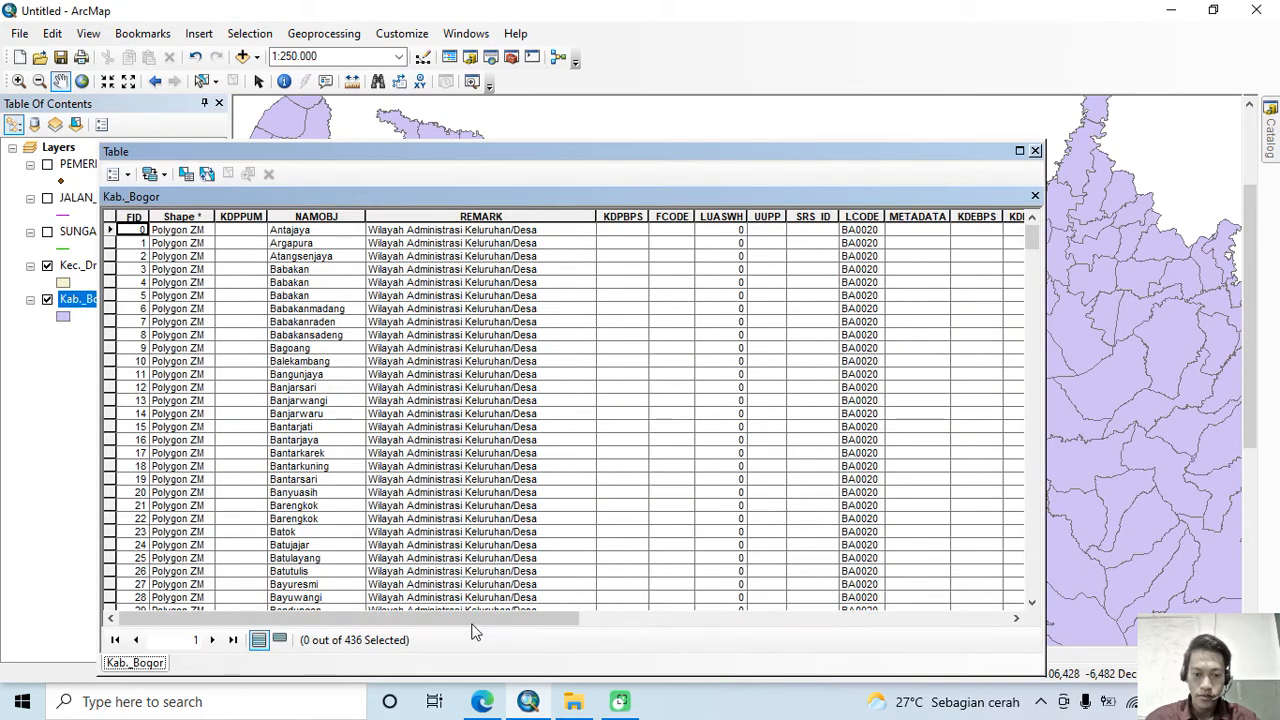
left_click_drag(472, 617, 763, 614)
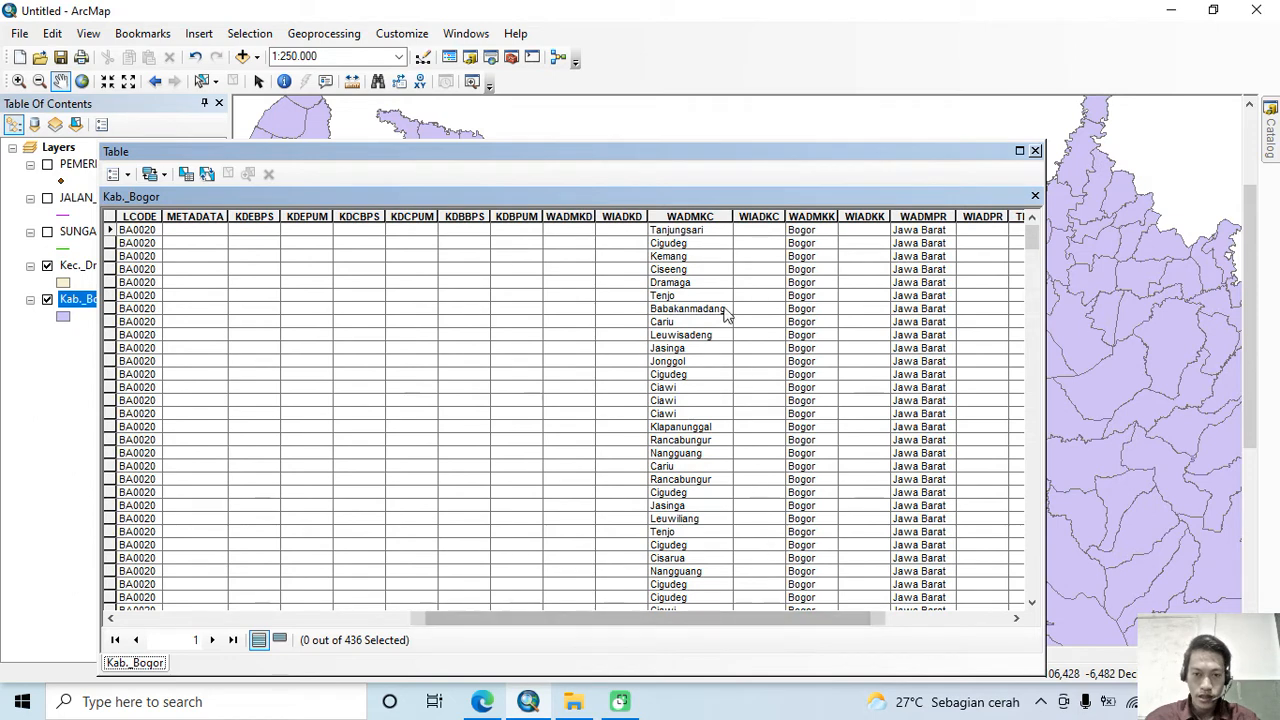
left_click(700, 217)
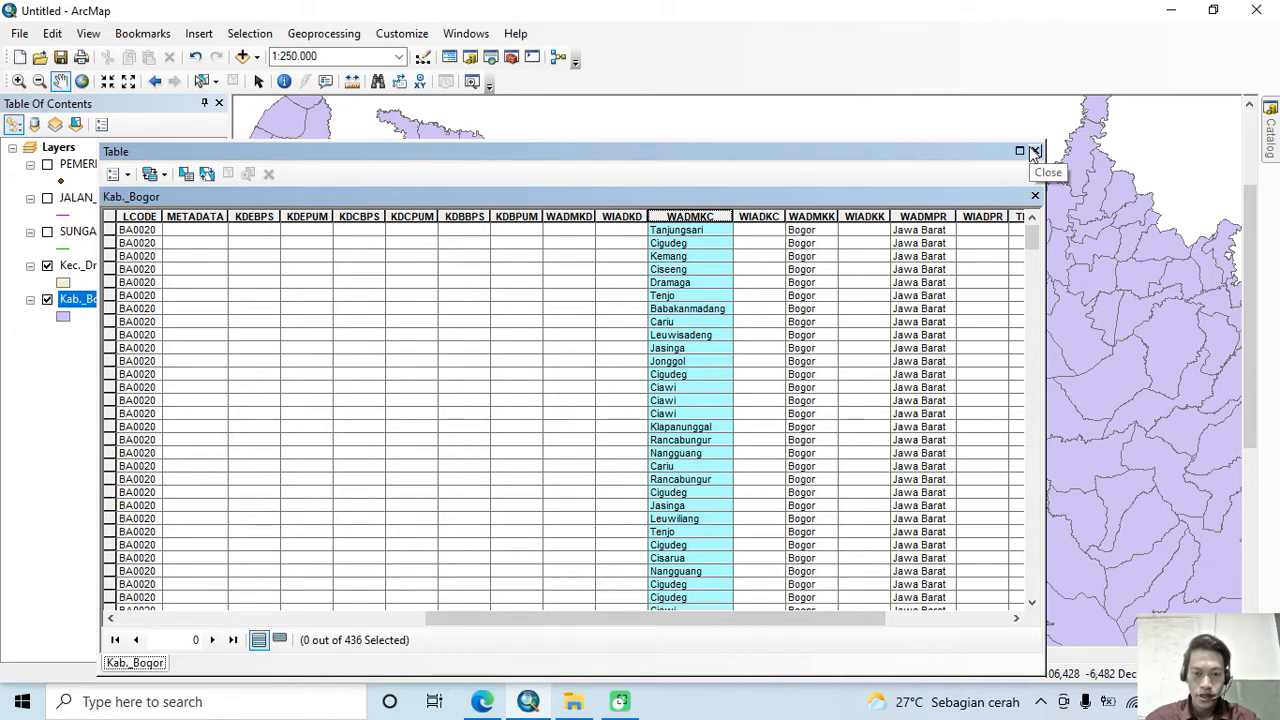
left_click_drag(750, 627, 455, 620)
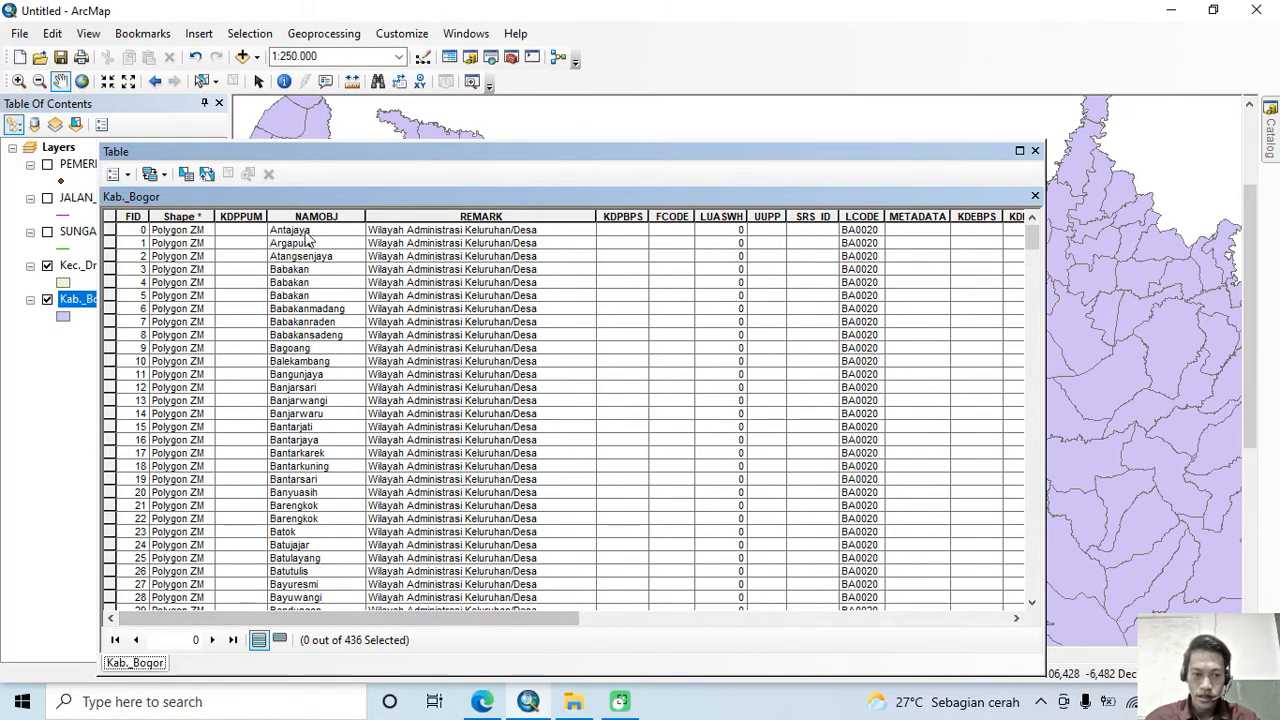
left_click(335, 218)
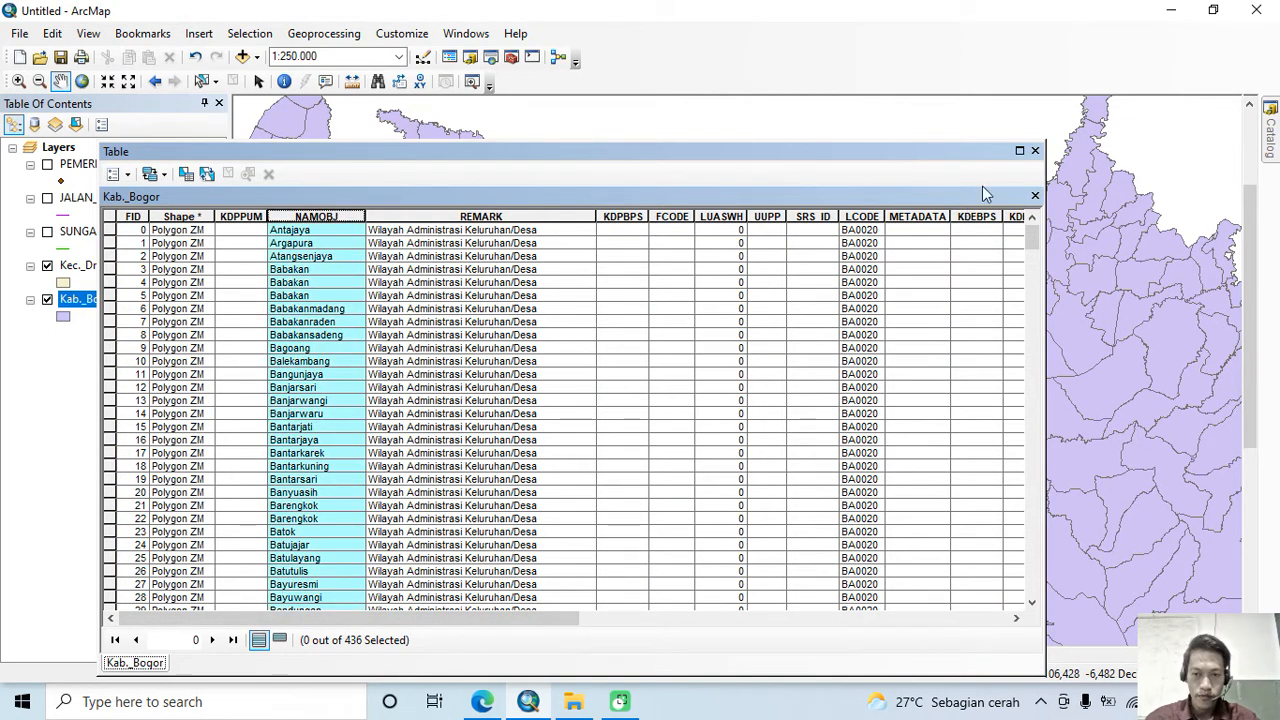
left_click(1035, 150)
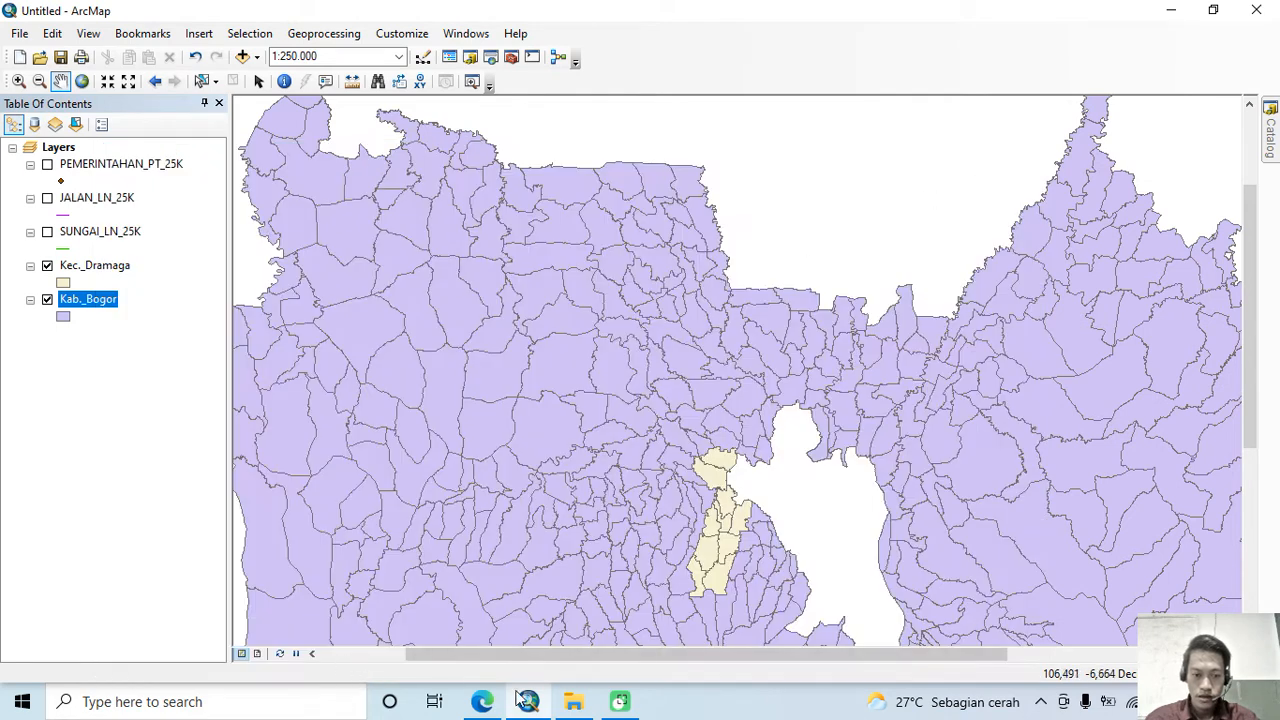
Check the PDF's Dissolve instructions, and in ArcMap start the Dissolve tool with Kab._Bogor as input features, reviewing its dissolve fields.
left_click(482, 701)
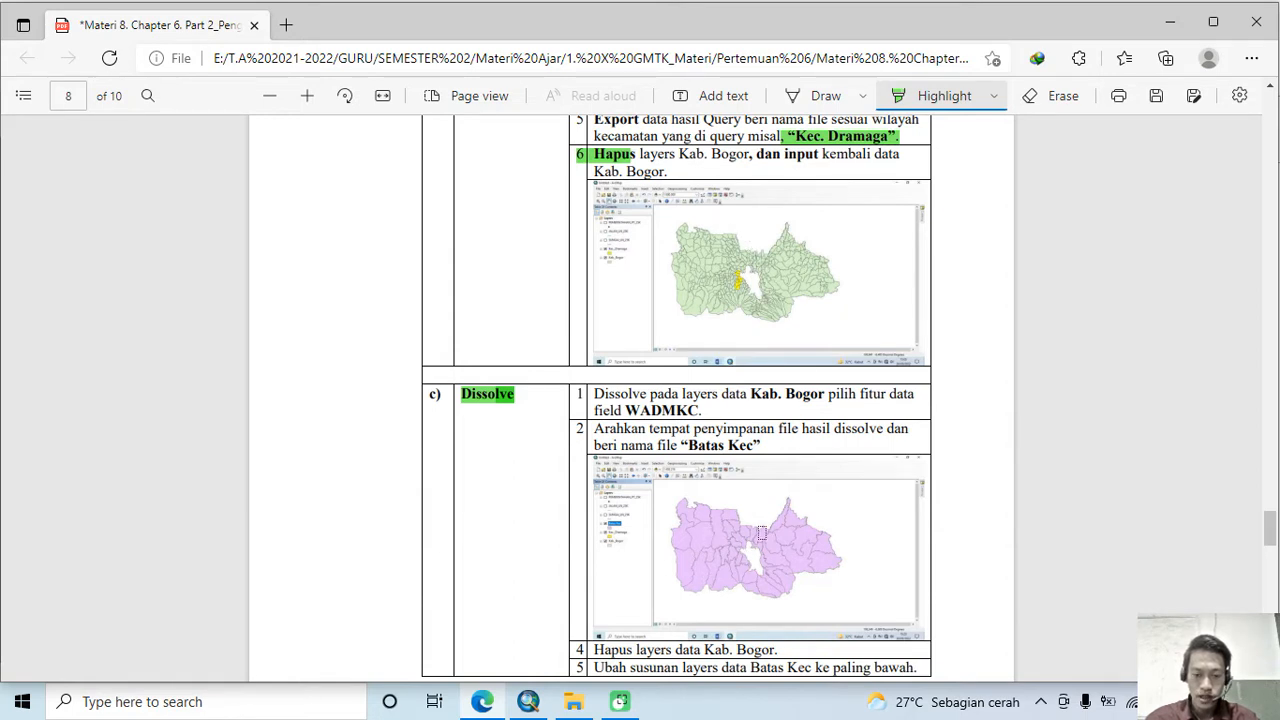
left_click(528, 703)
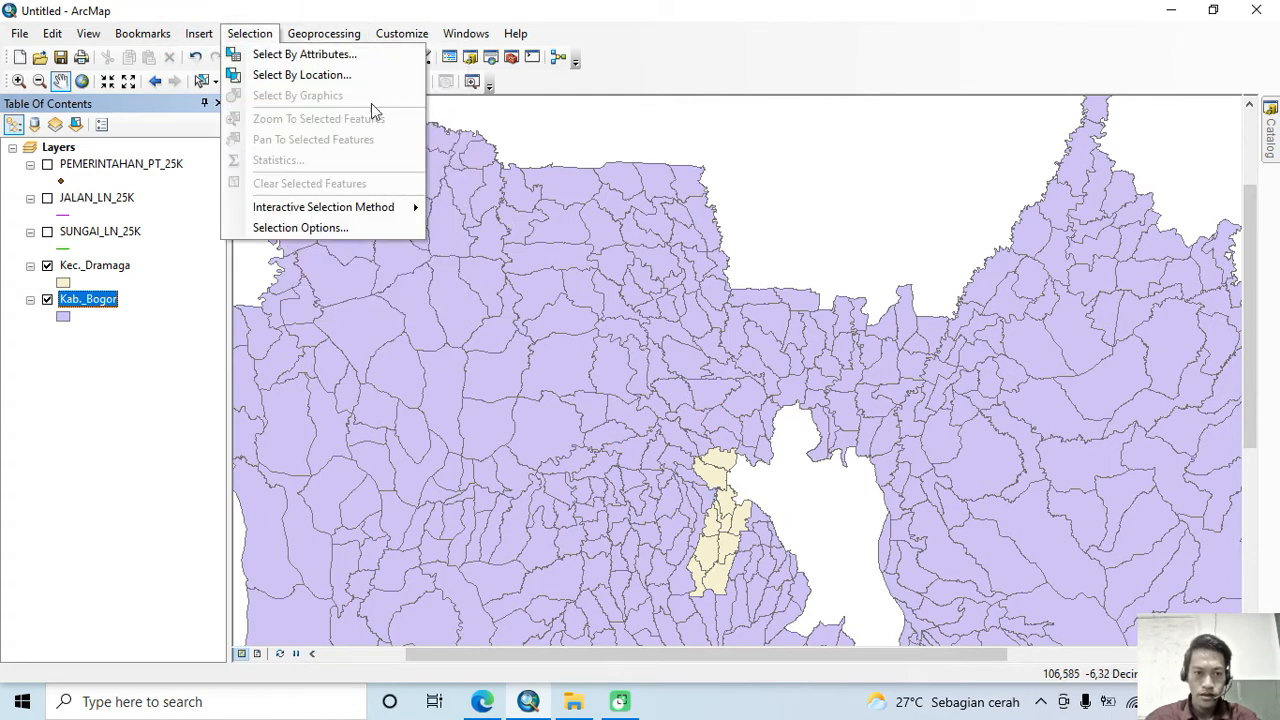
left_click(340, 33)
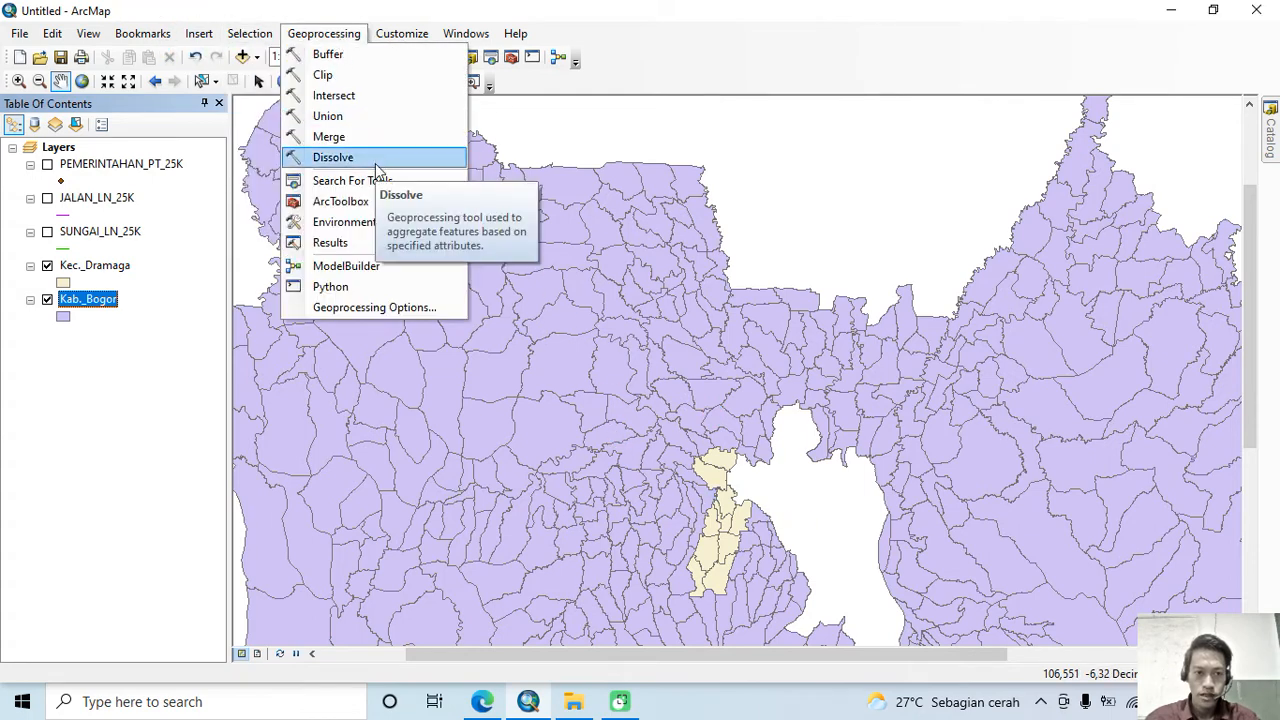
left_click(375, 163)
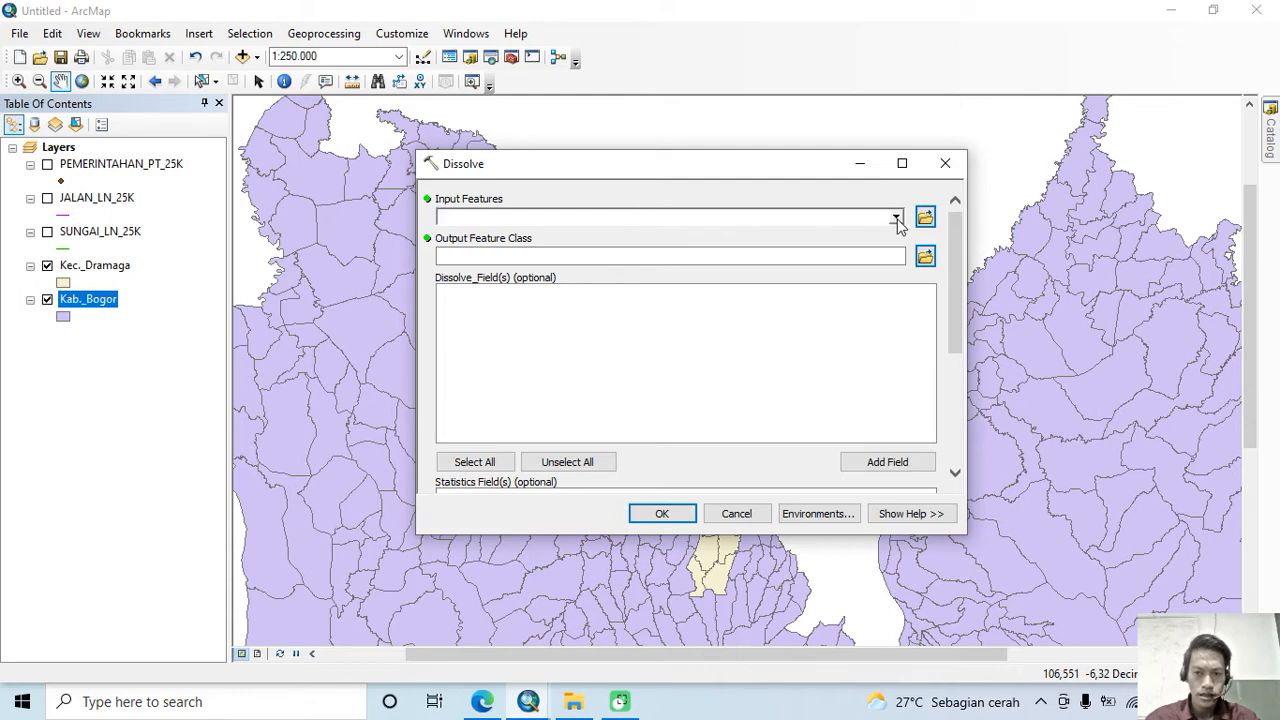
left_click(895, 218)
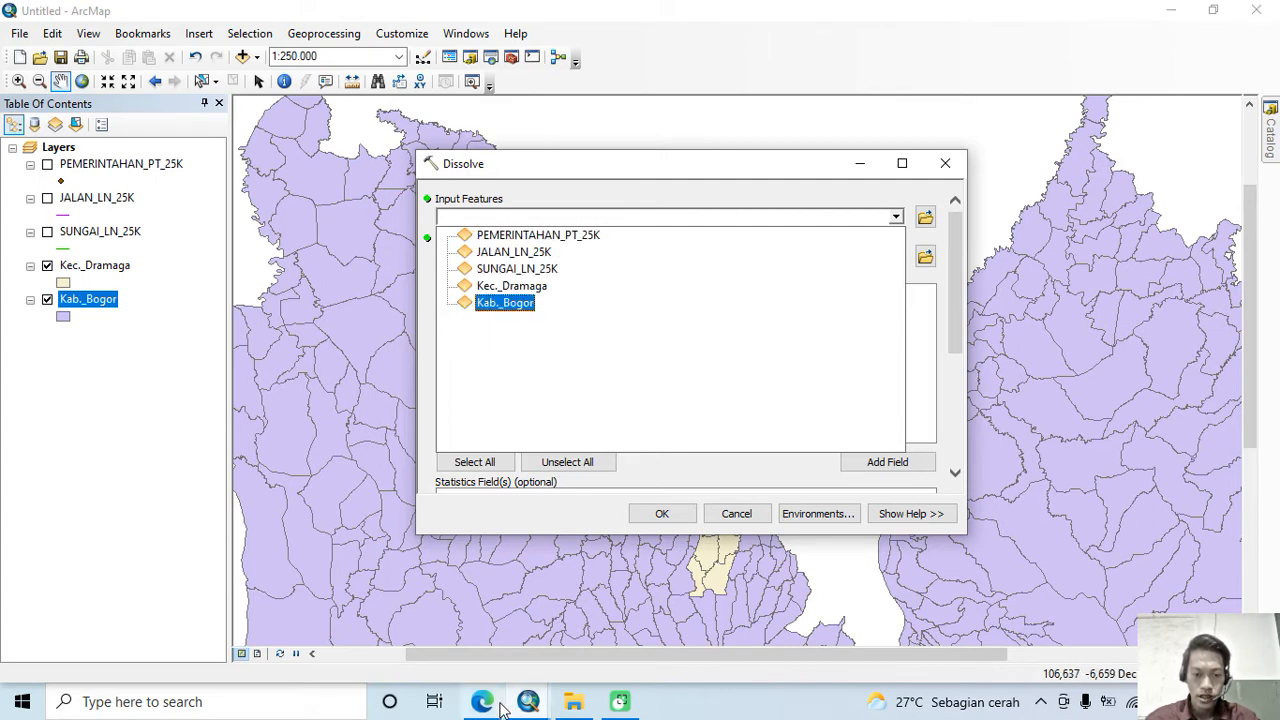
left_click(513, 305)
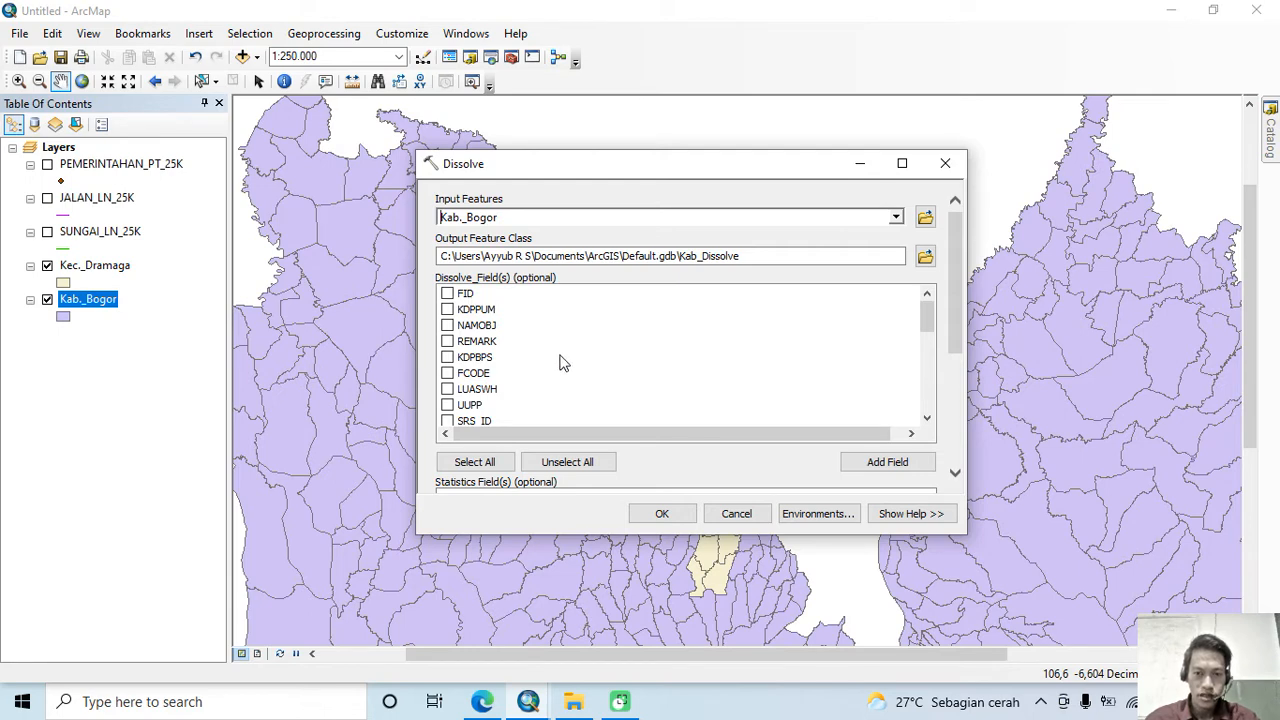
scroll(560, 362, "down", 2)
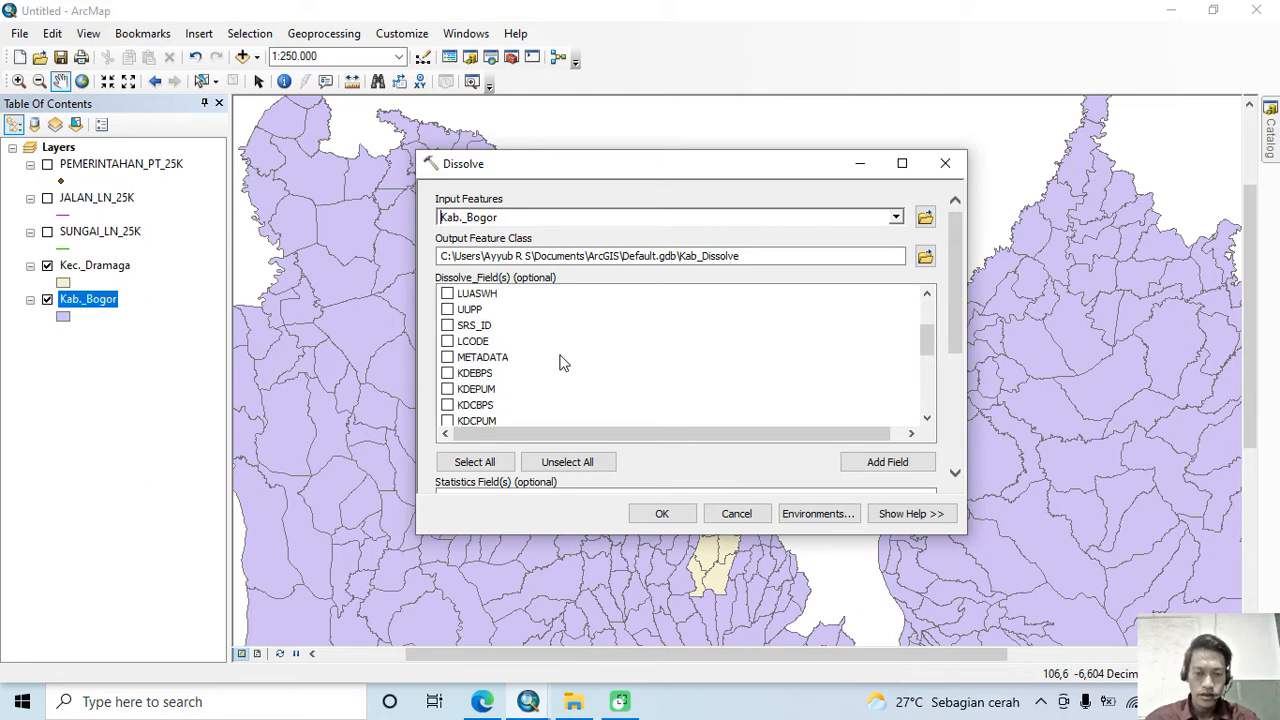
scroll(560, 362, "down", 1)
scroll(560, 362, "down", 2)
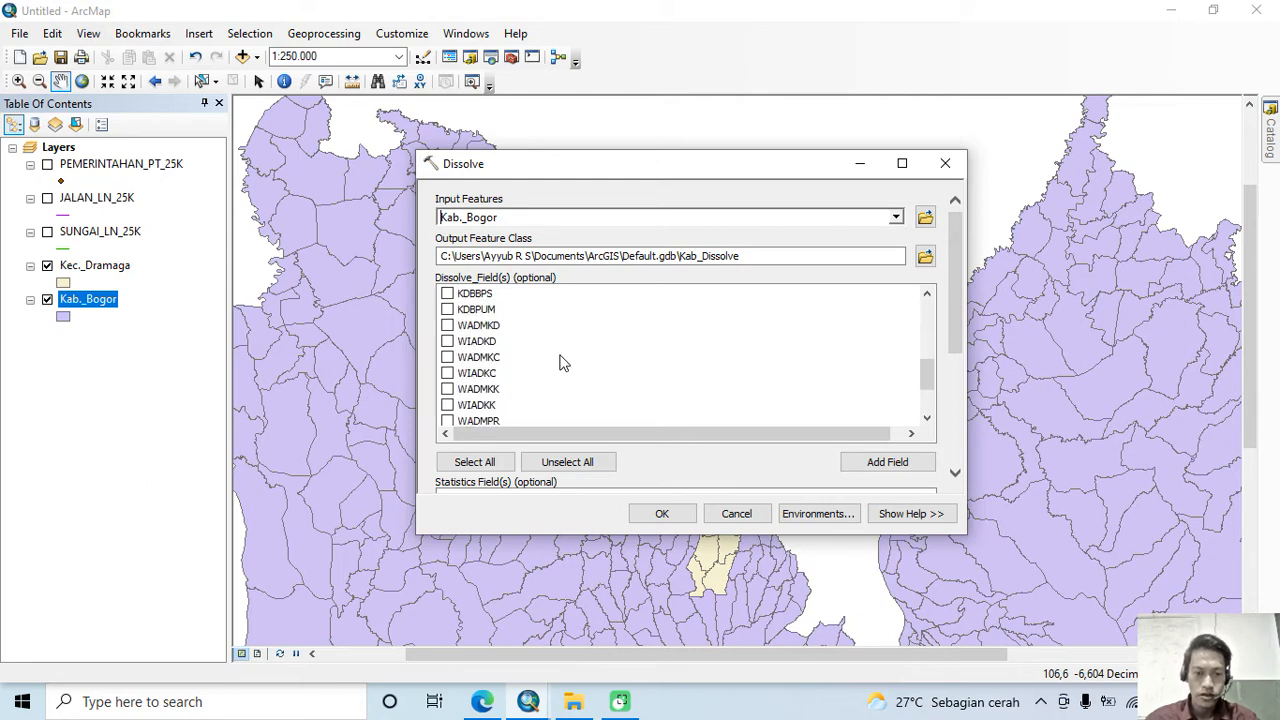
scroll(575, 370, "up", 5)
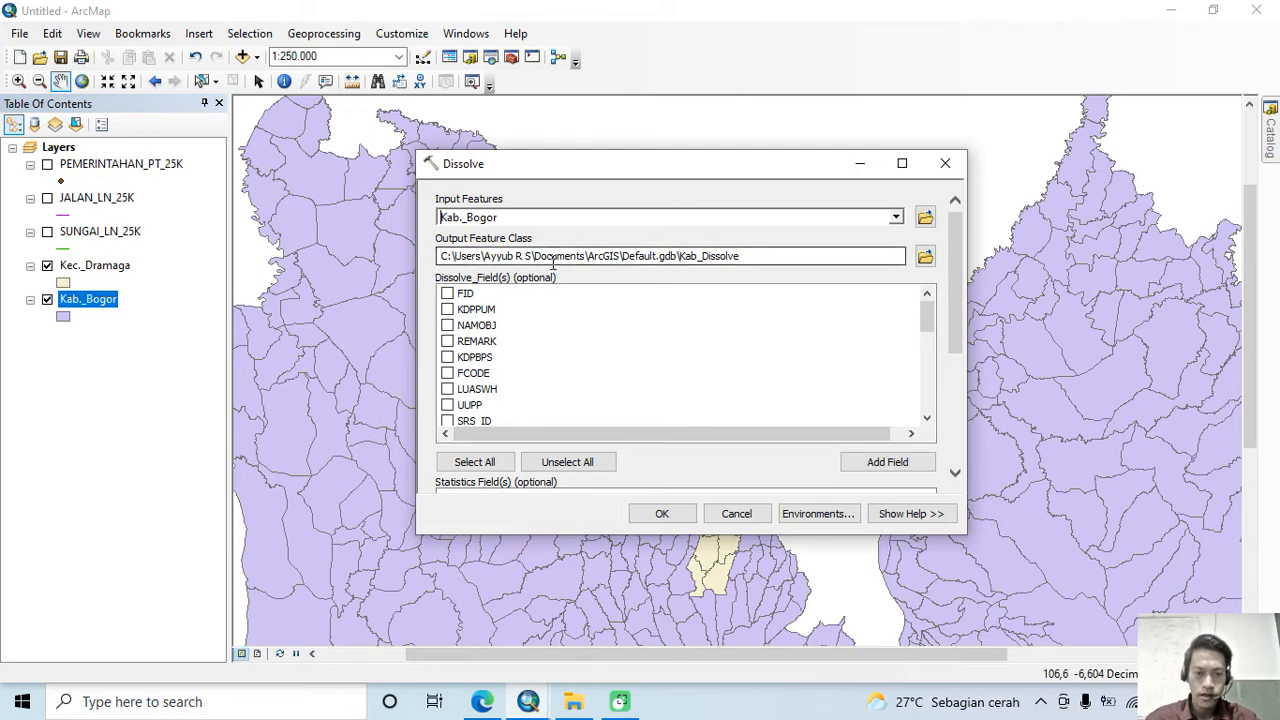
Browse to the Bahan Praktik folder connection as the save location for the Dissolve output feature class.
left_click(926, 258)
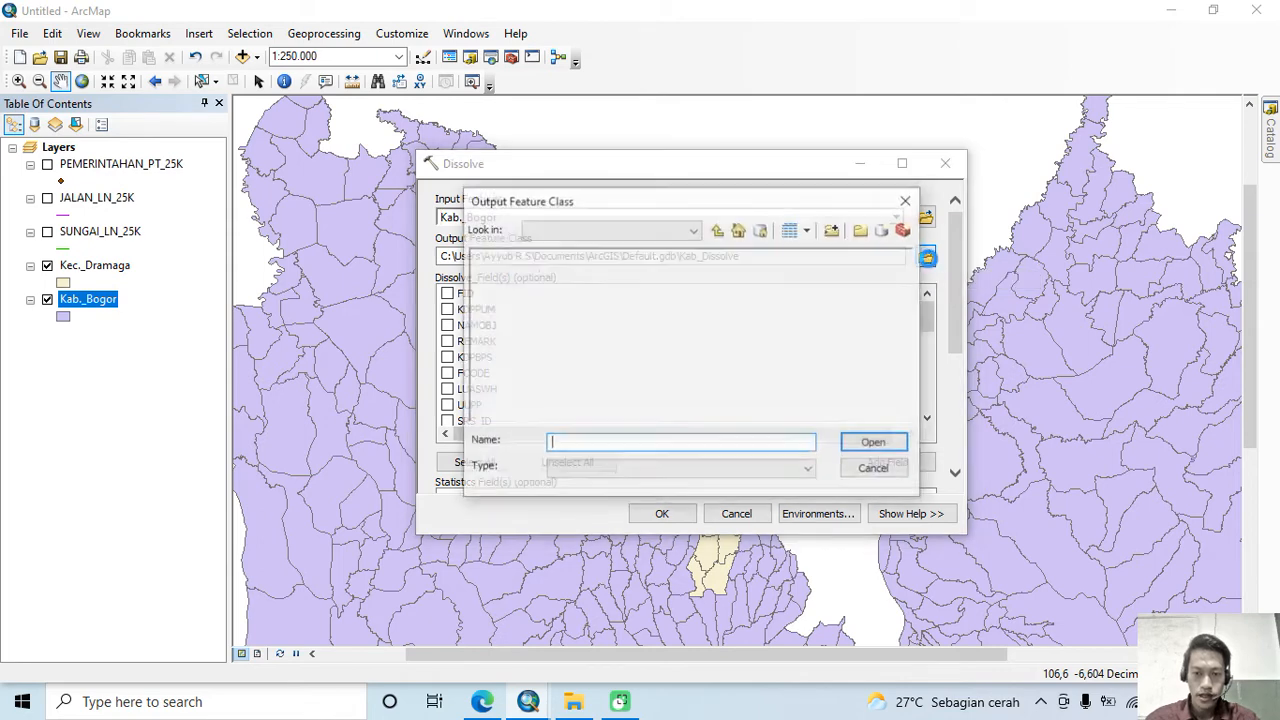
double_click(565, 277)
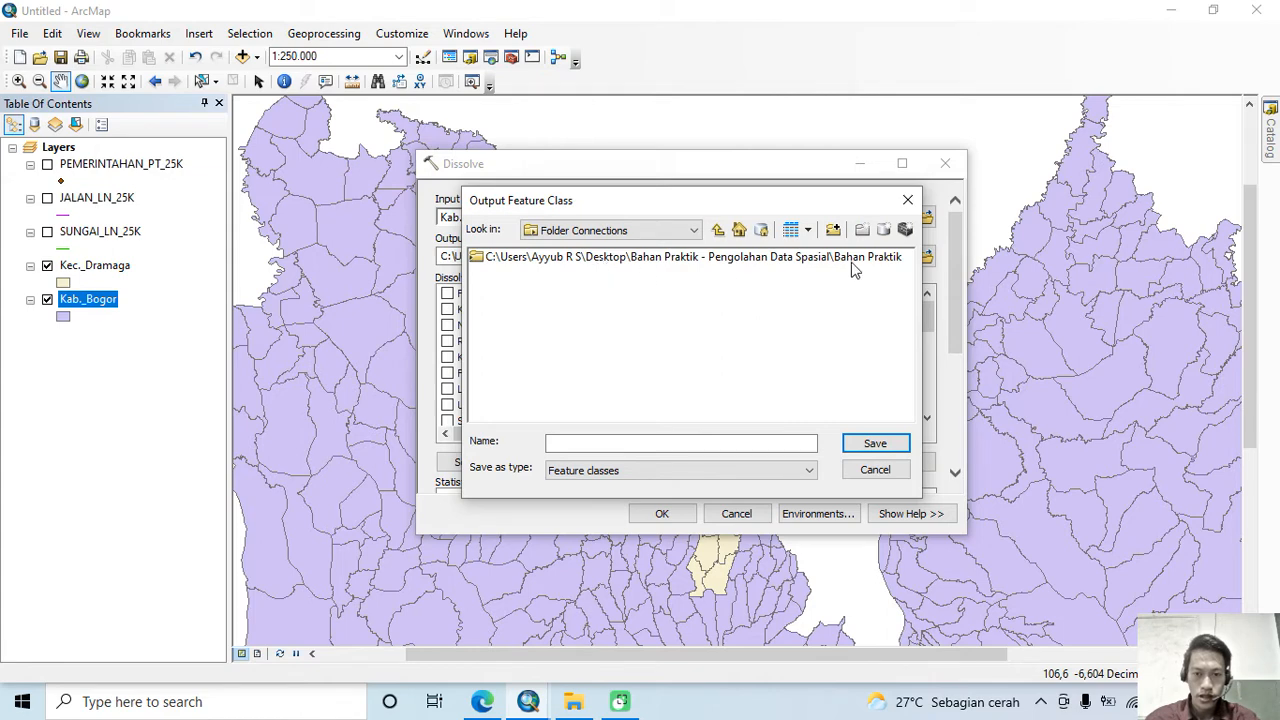
double_click(851, 258)
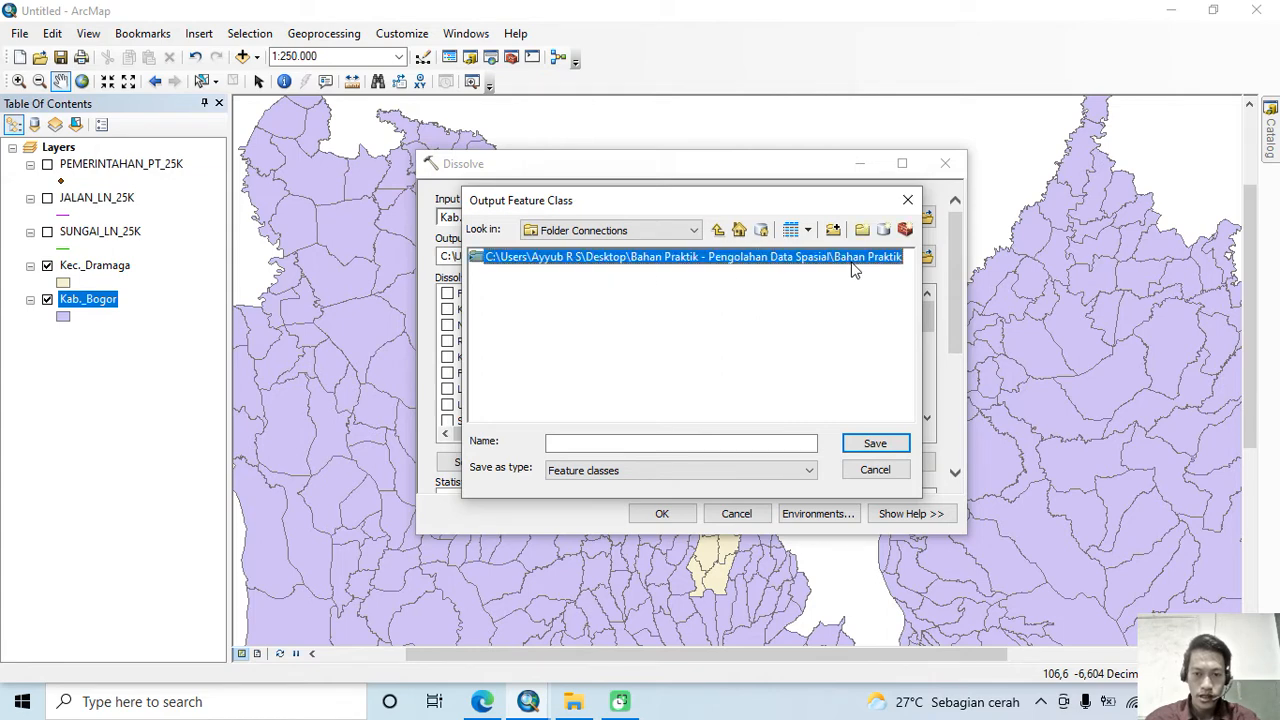
left_click(628, 441)
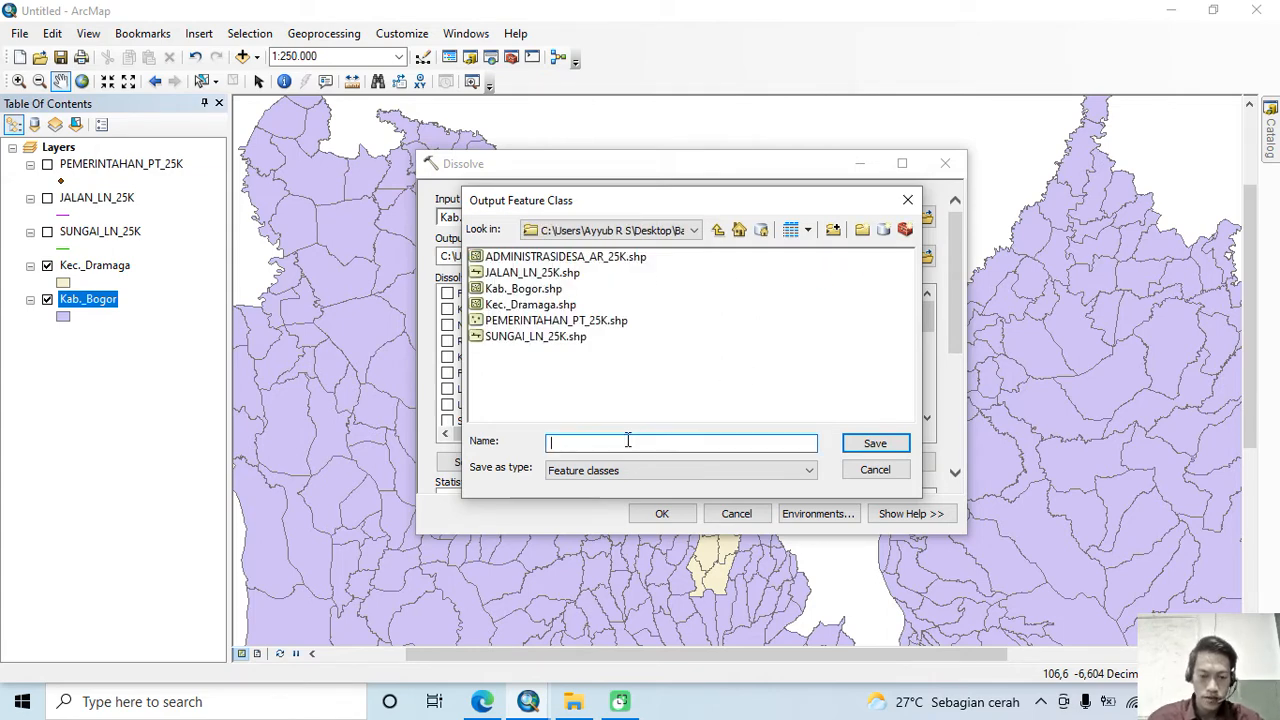
Highlight the storage-location instruction of Dissolve item 2 in the Edge PDF, and in ArcMap save the output feature class as Batas Kec.
left_click(482, 701)
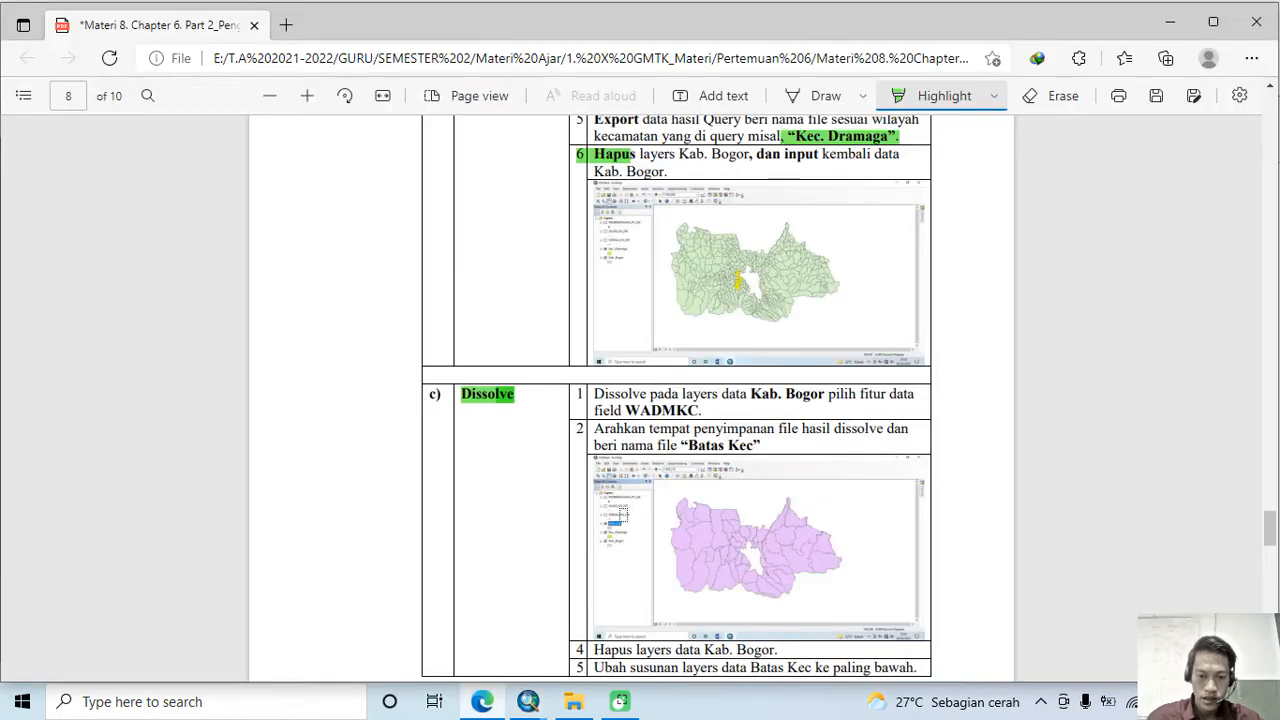
left_click_drag(597, 429, 893, 429)
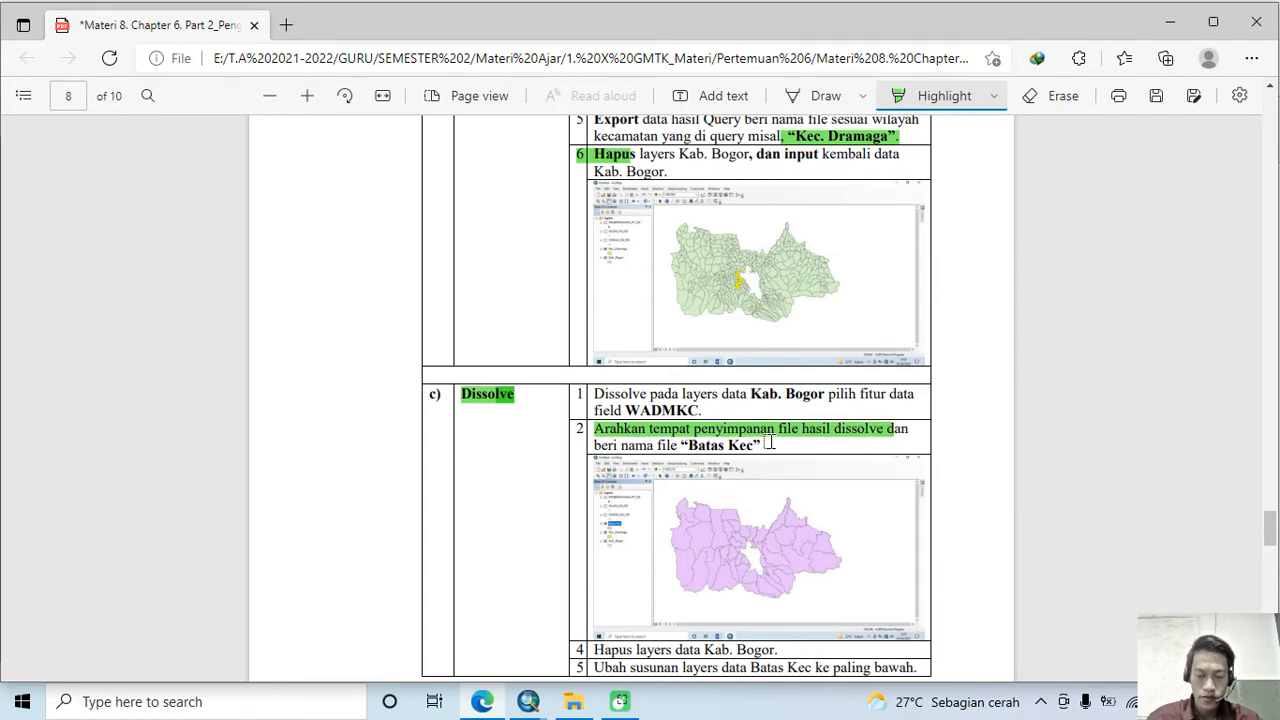
mouse_move(527, 702)
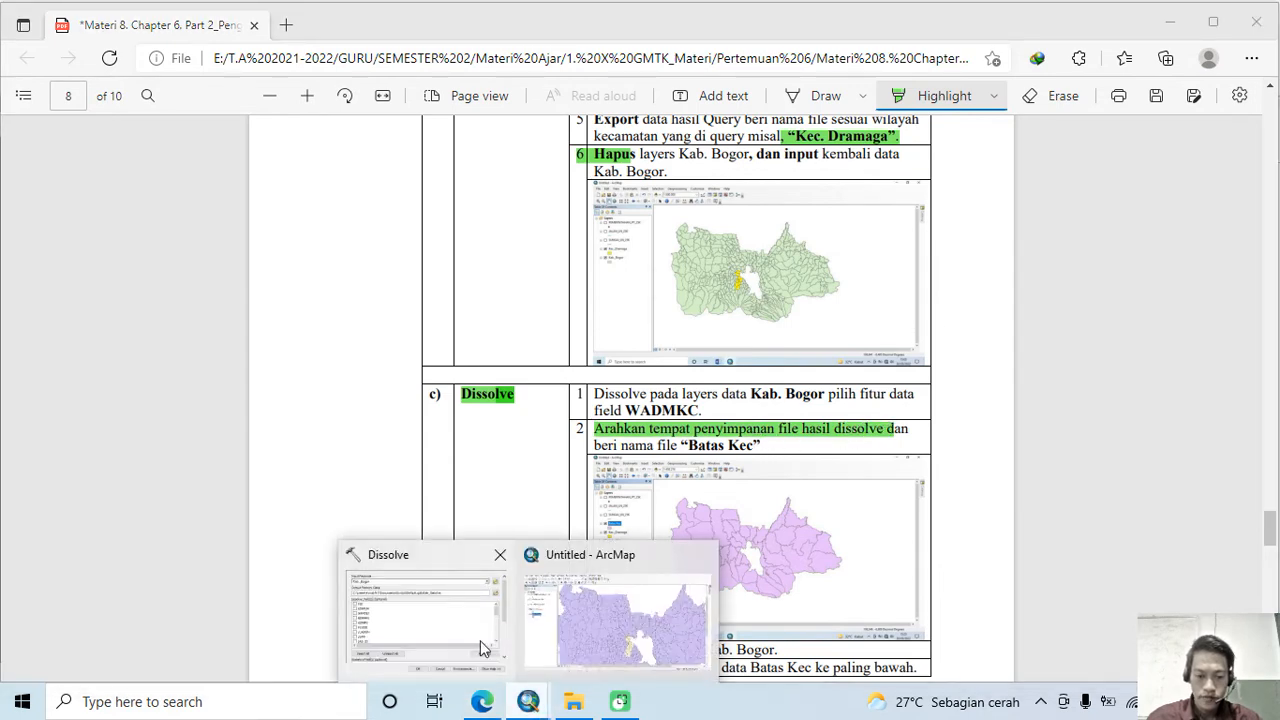
left_click(487, 650)
type("Batas")
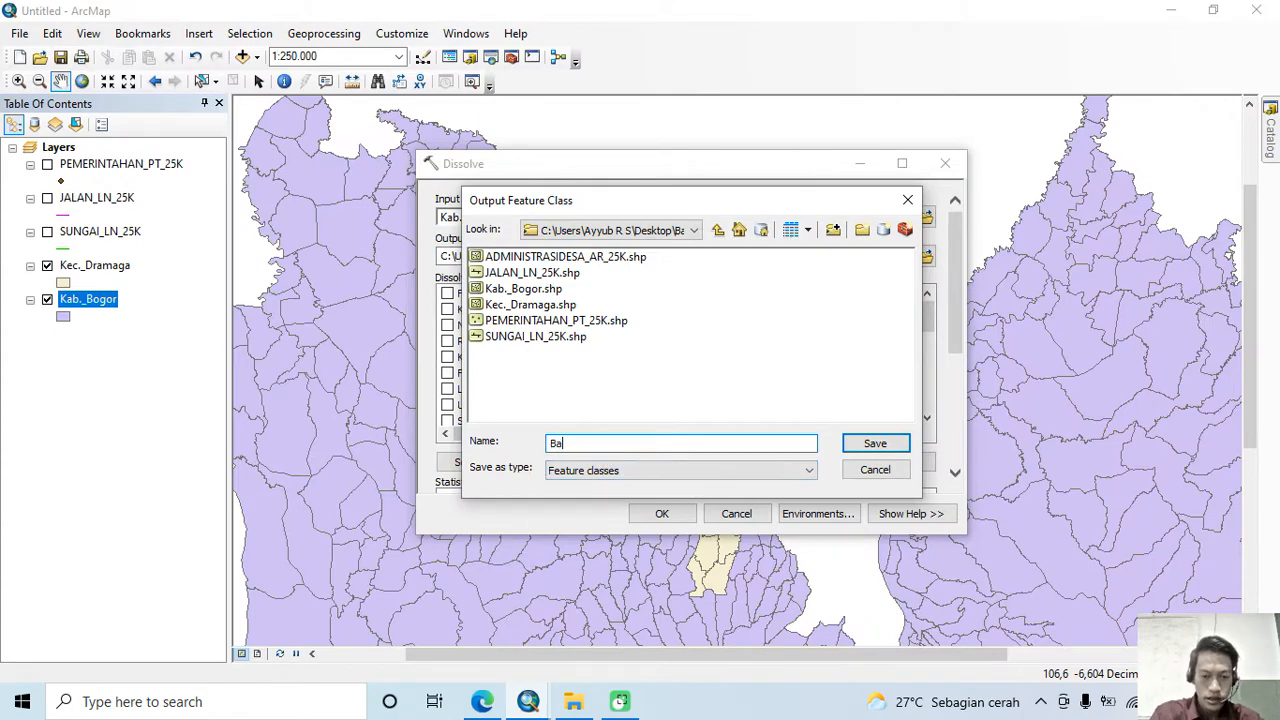
type(" Kec")
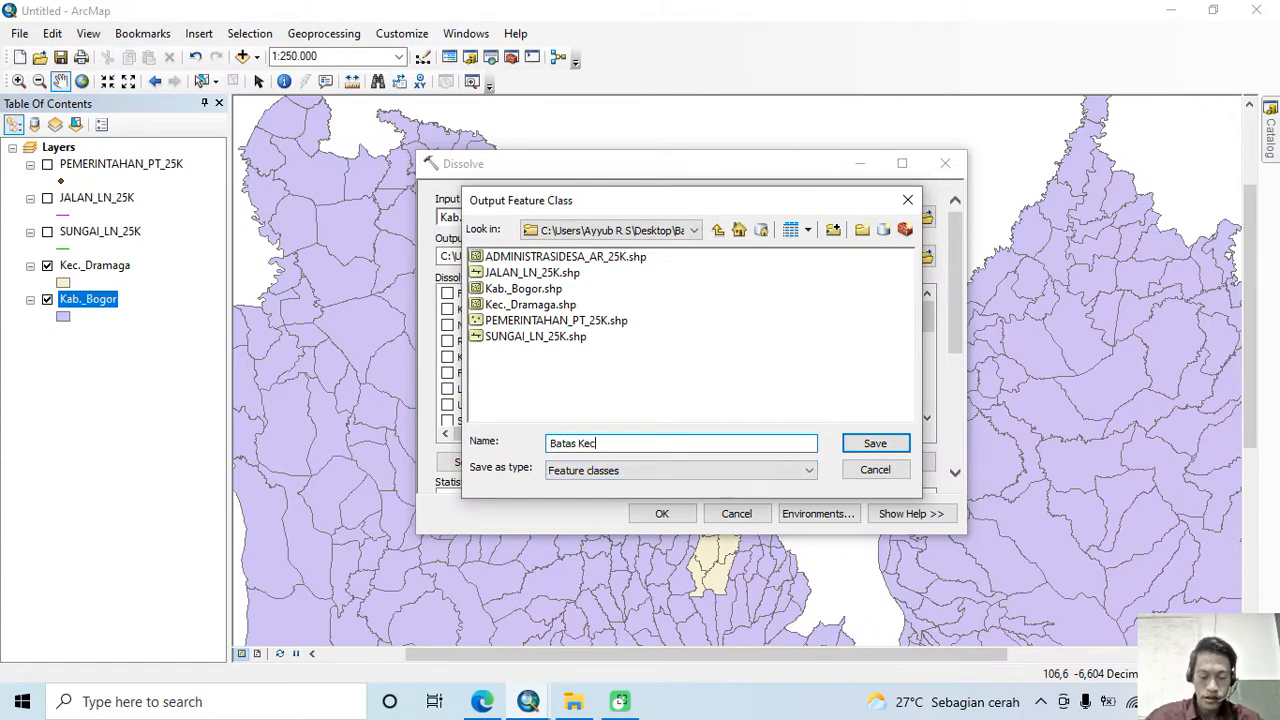
left_click(871, 443)
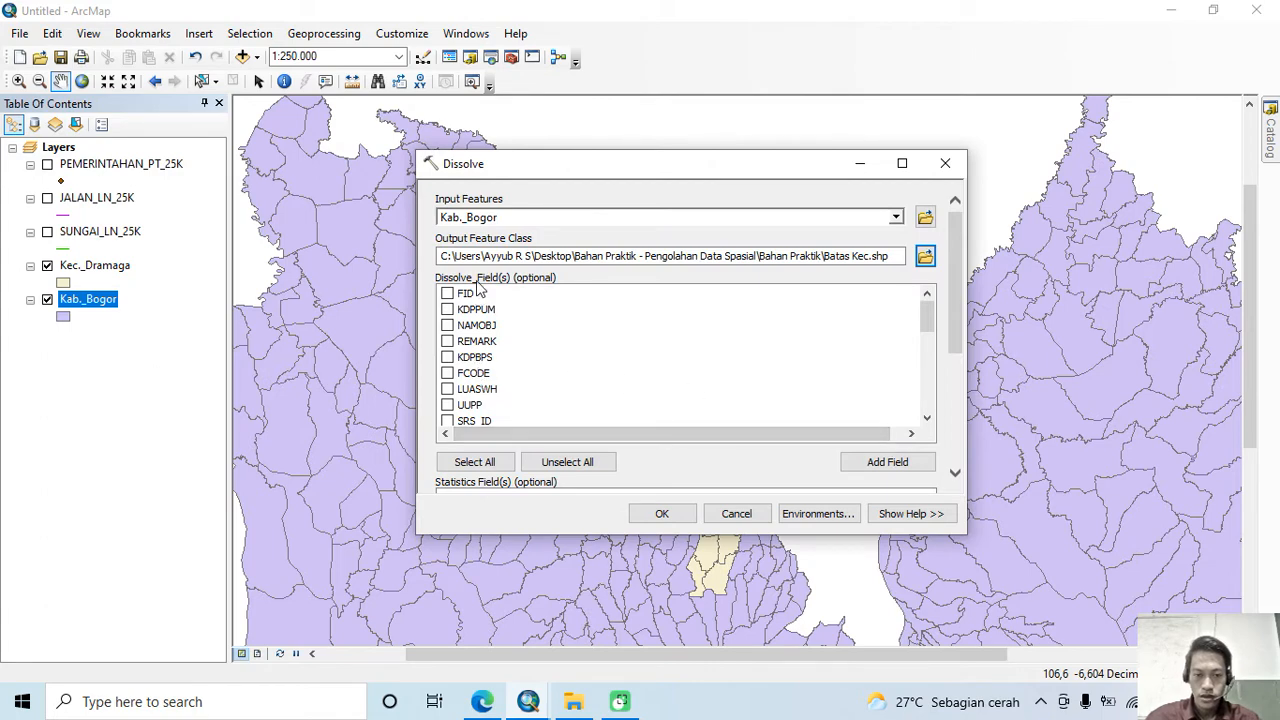
Highlight the WADMKC field name in the Edge PDF, and in ArcMap run Dissolve with WADMKC as the dissolve field.
left_click(482, 701)
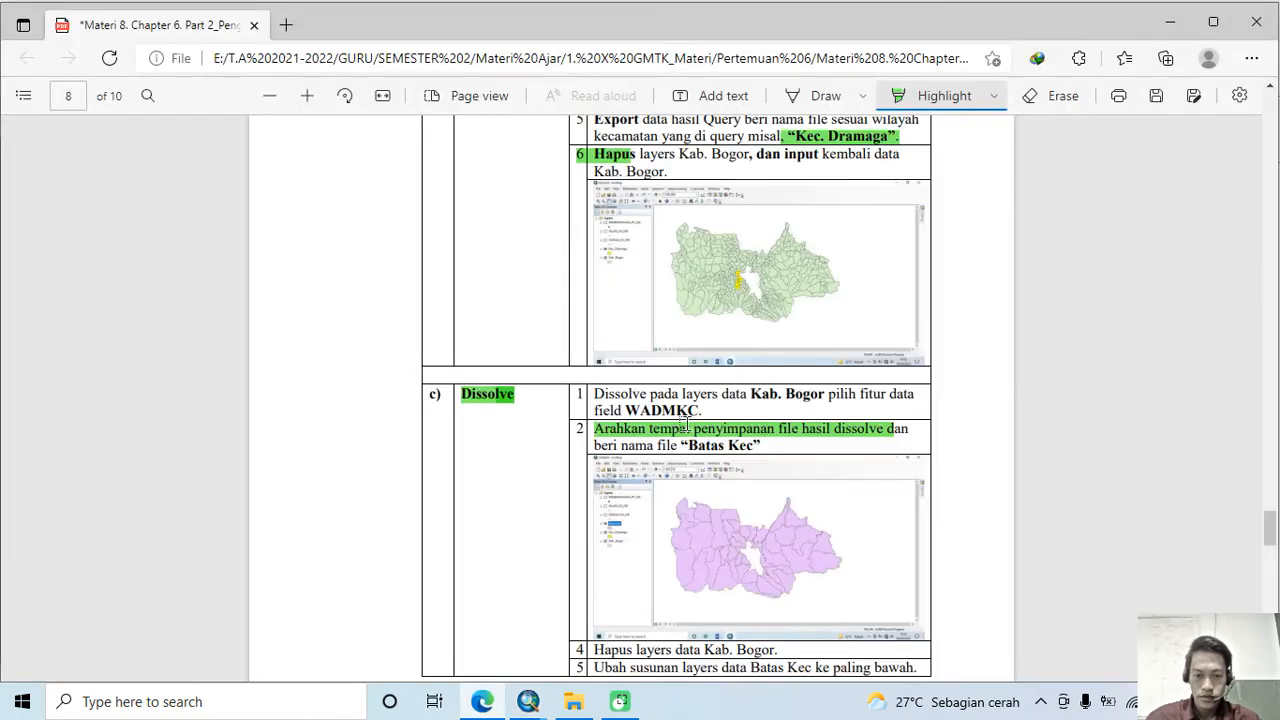
left_click_drag(703, 411, 636, 412)
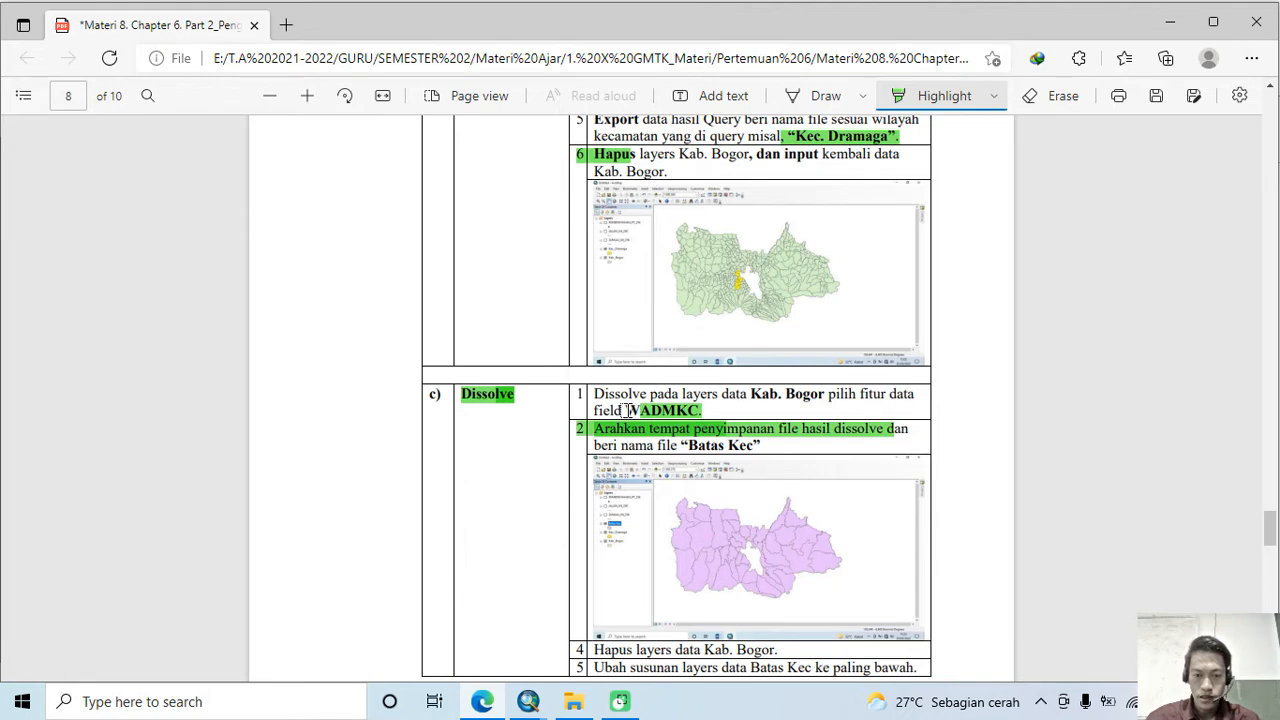
mouse_move(528, 701)
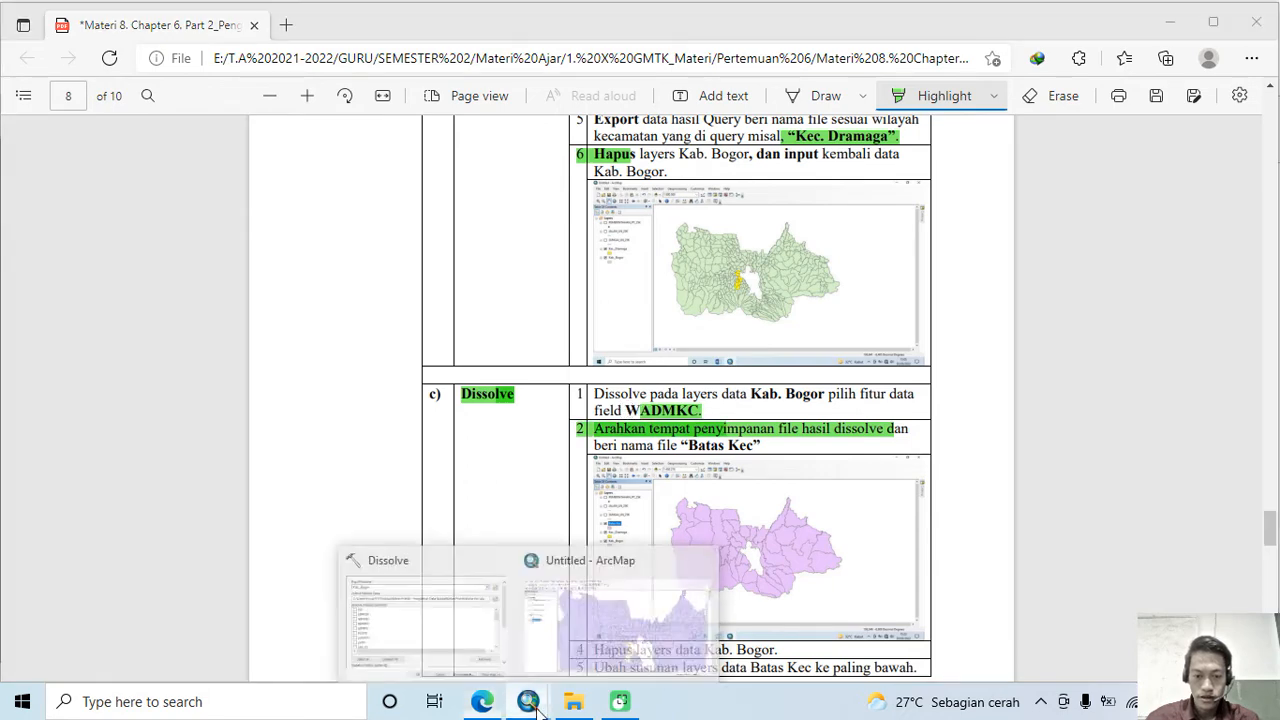
left_click(466, 600)
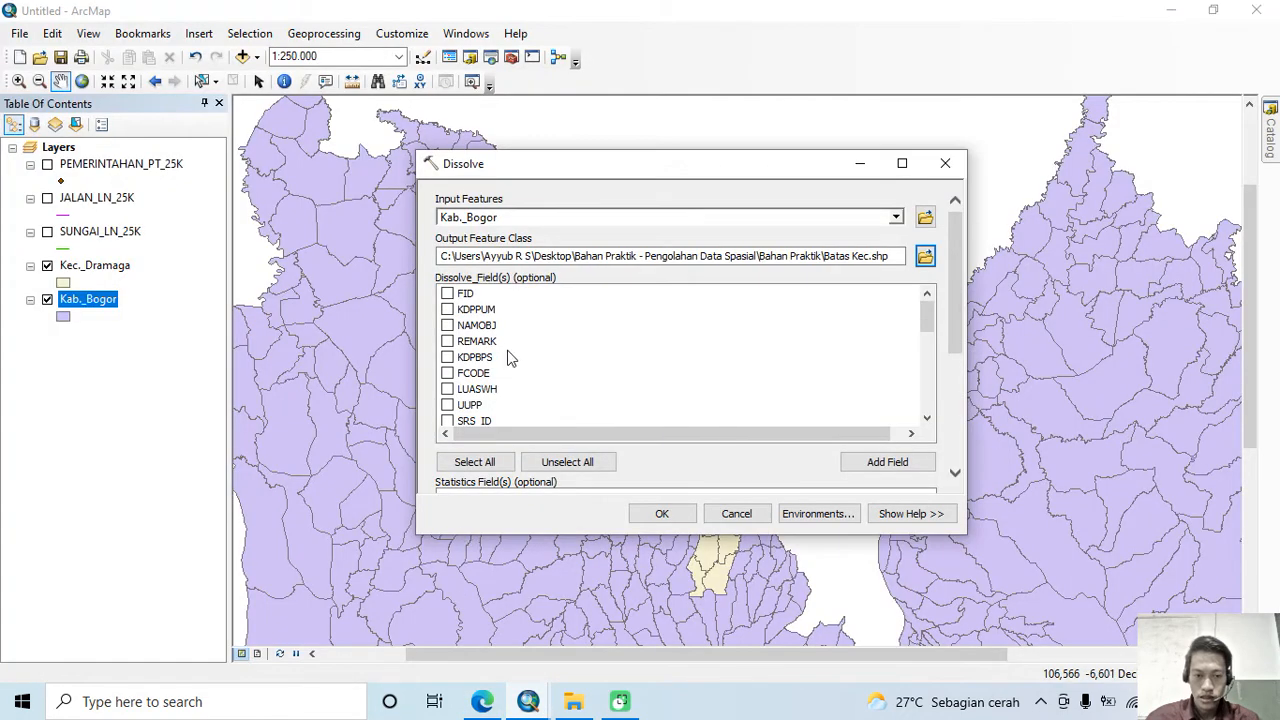
scroll(510, 358, "down", 2)
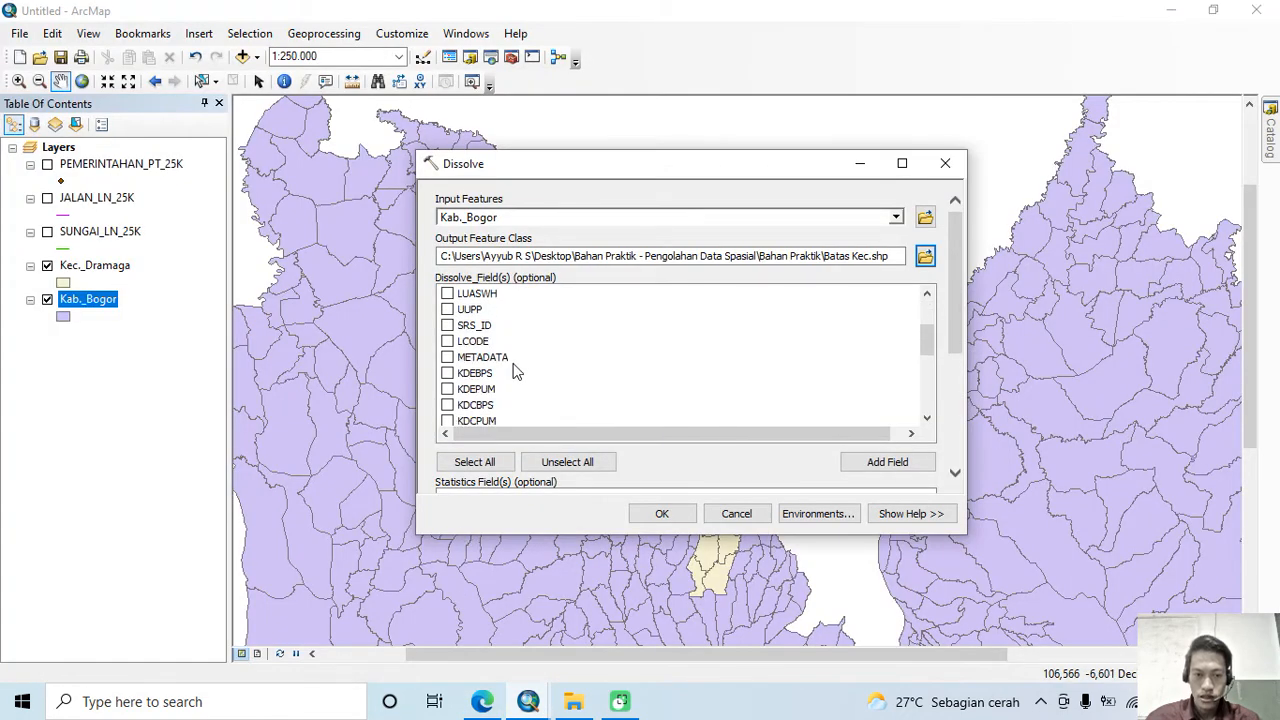
scroll(508, 358, "down", 2)
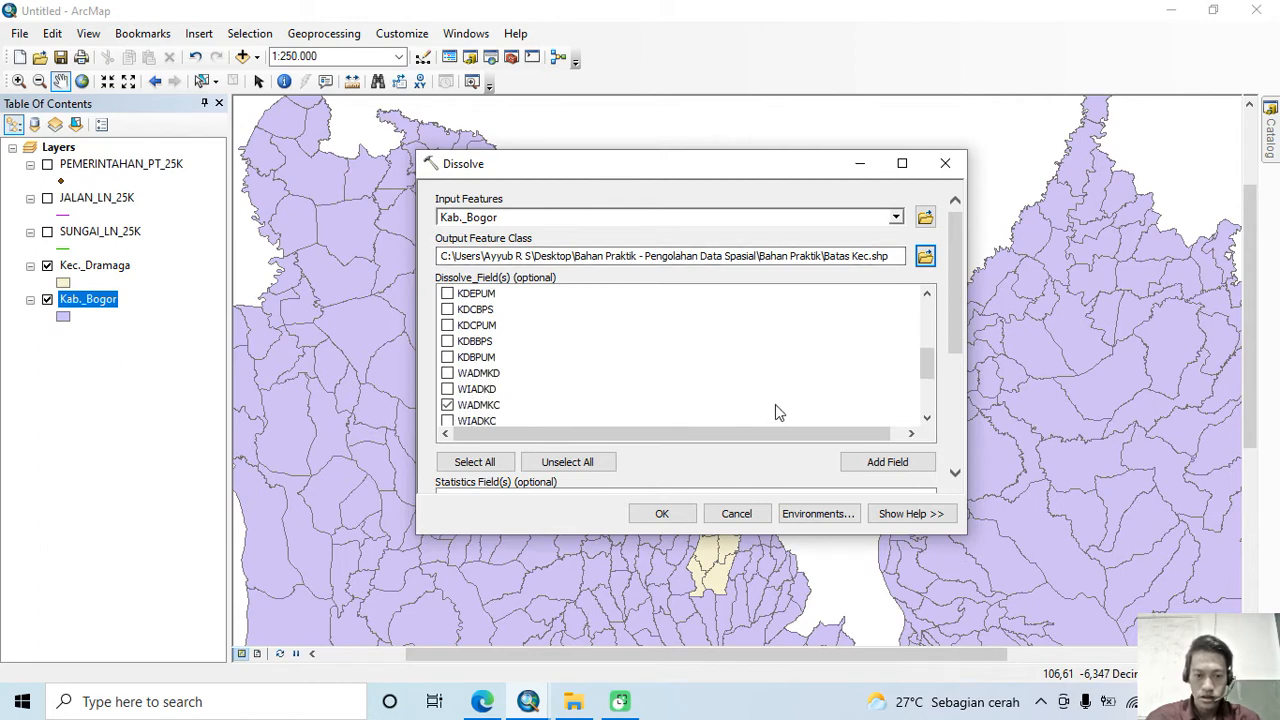
left_click(686, 516)
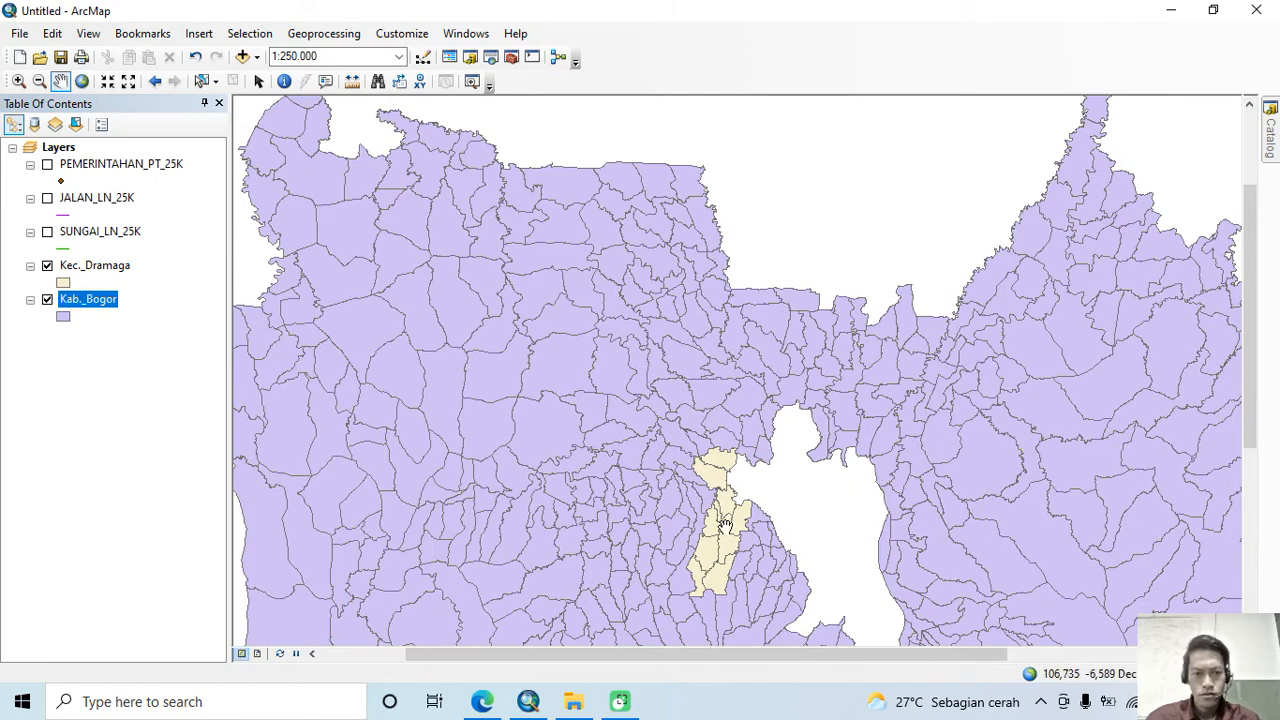
Check the progress of the Dissolve process in the current session's geoprocessing results, and close the results.
left_click_drag(724, 522, 726, 405)
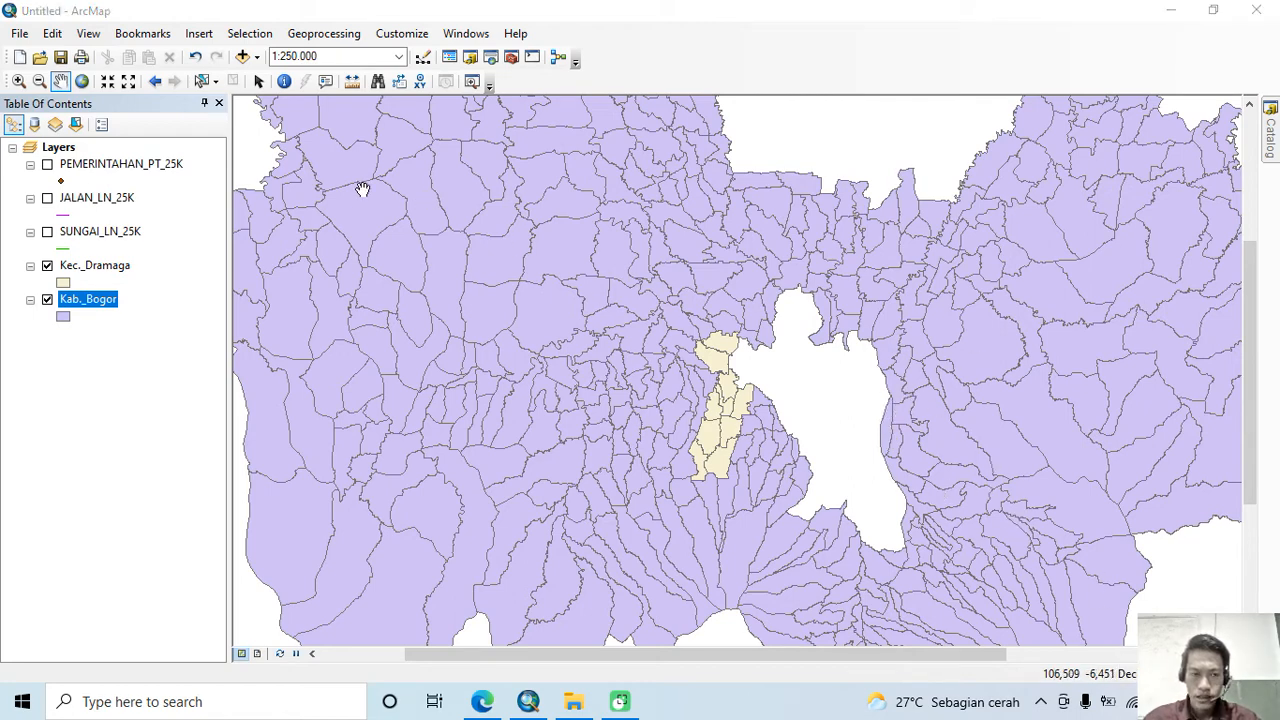
left_click(293, 36)
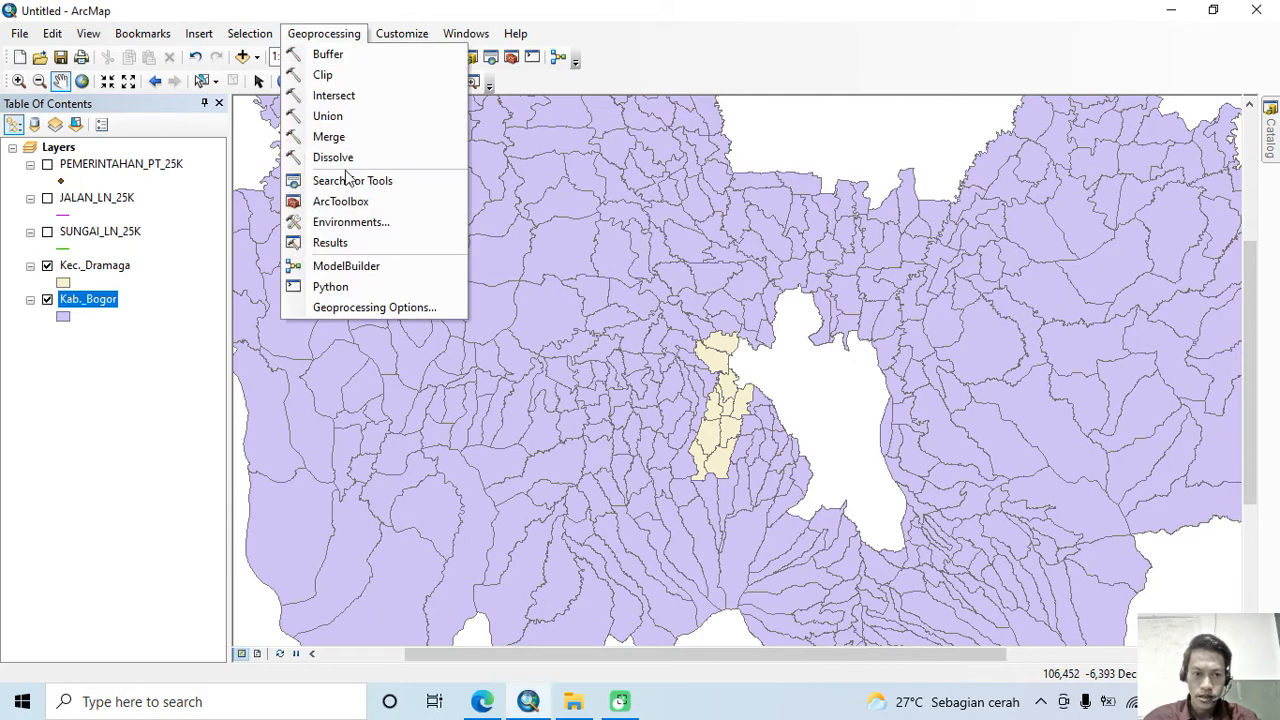
left_click(330, 242)
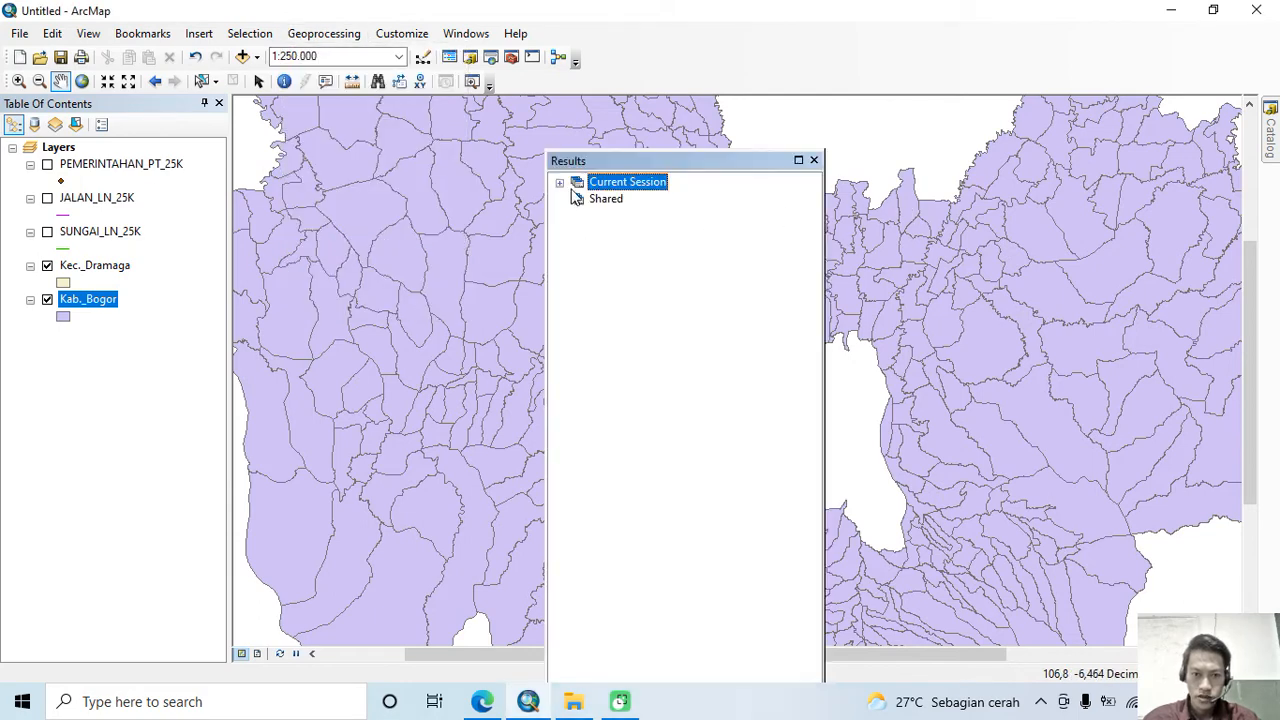
left_click(559, 182)
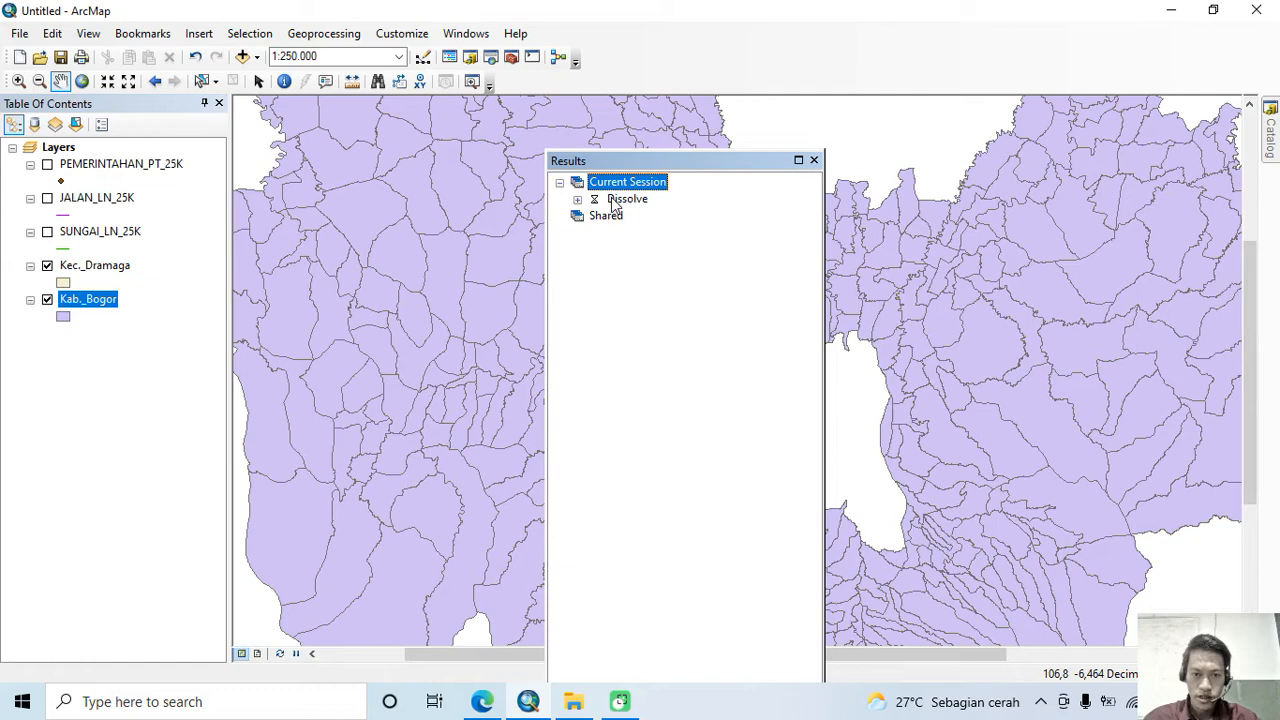
left_click(614, 200)
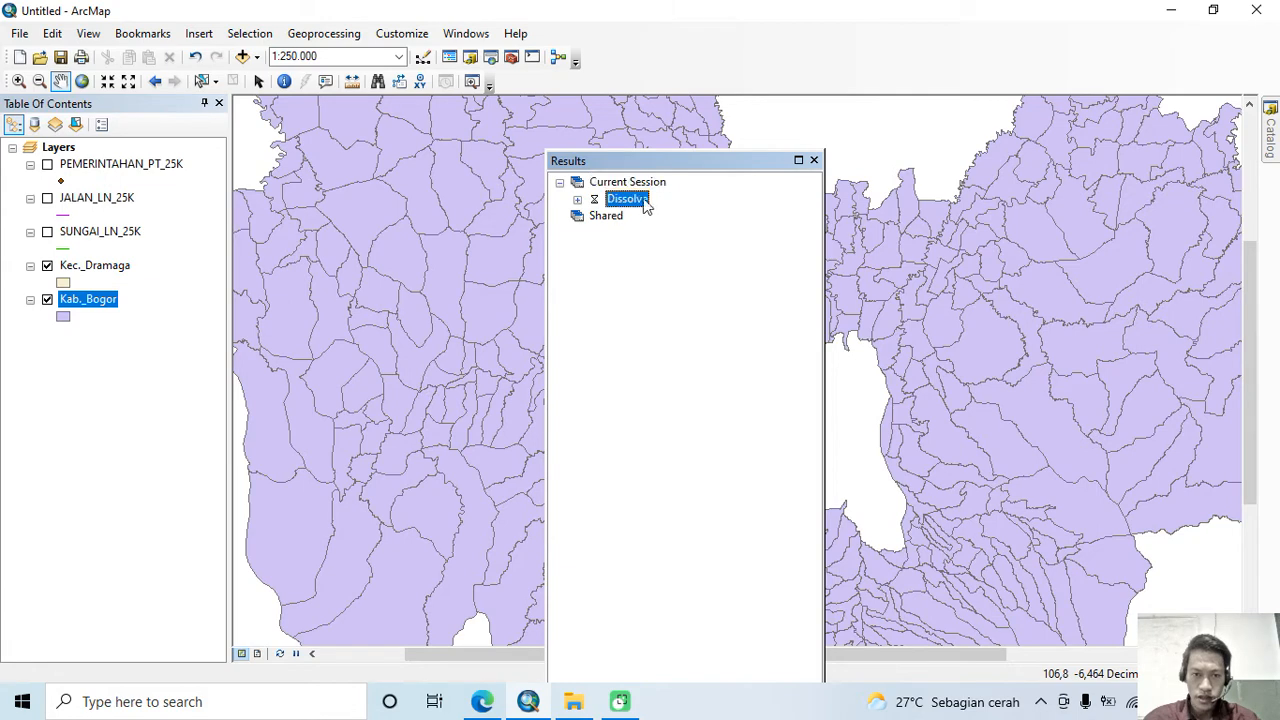
left_click_drag(700, 163, 605, 135)
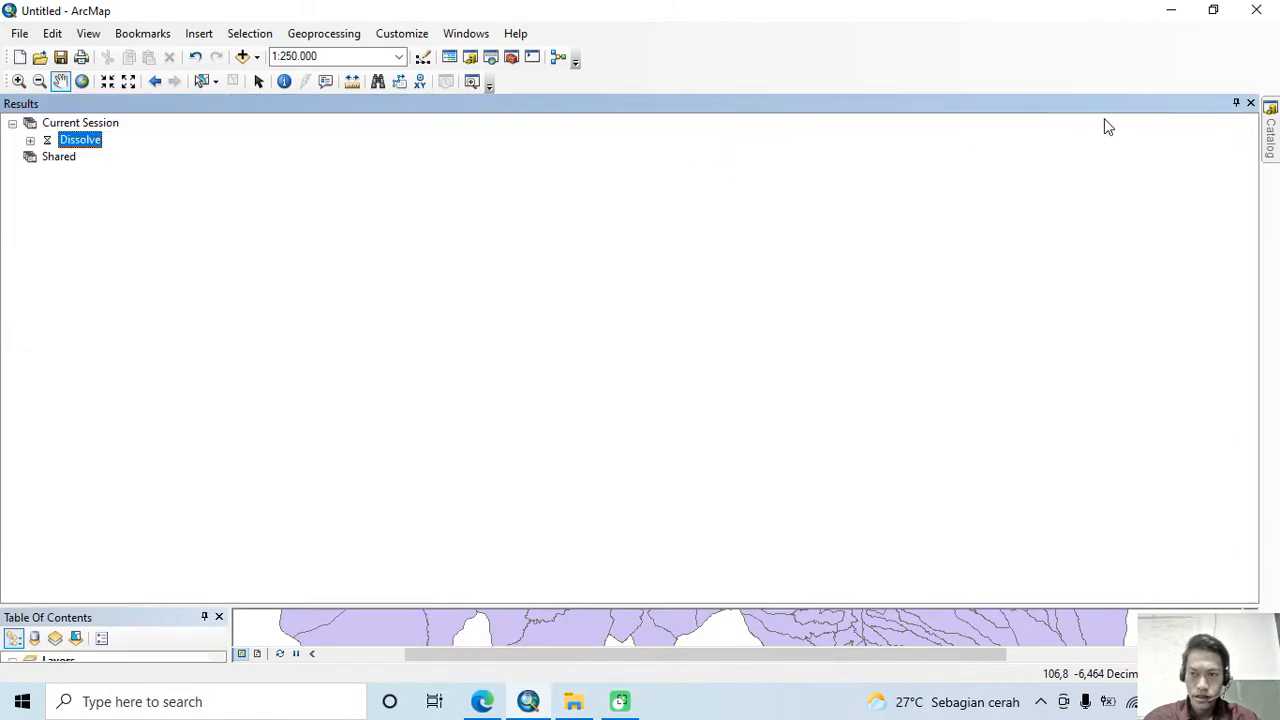
left_click(1251, 103)
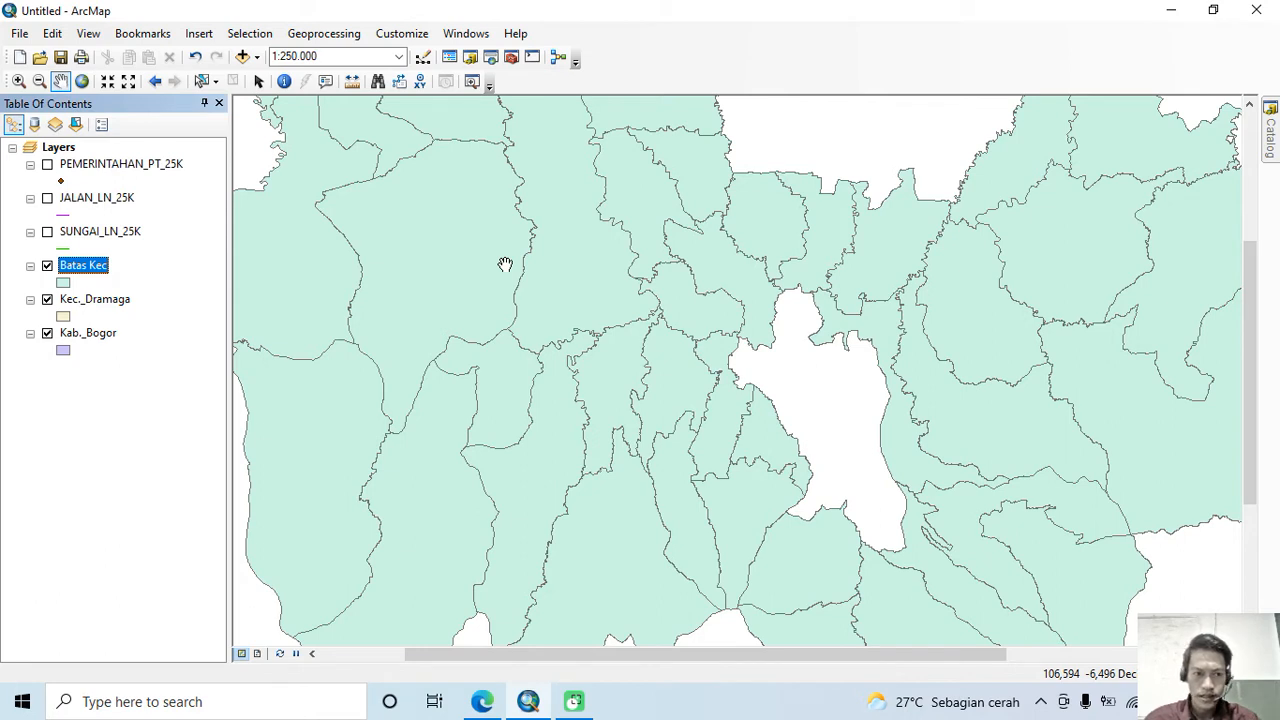
left_click(103, 378)
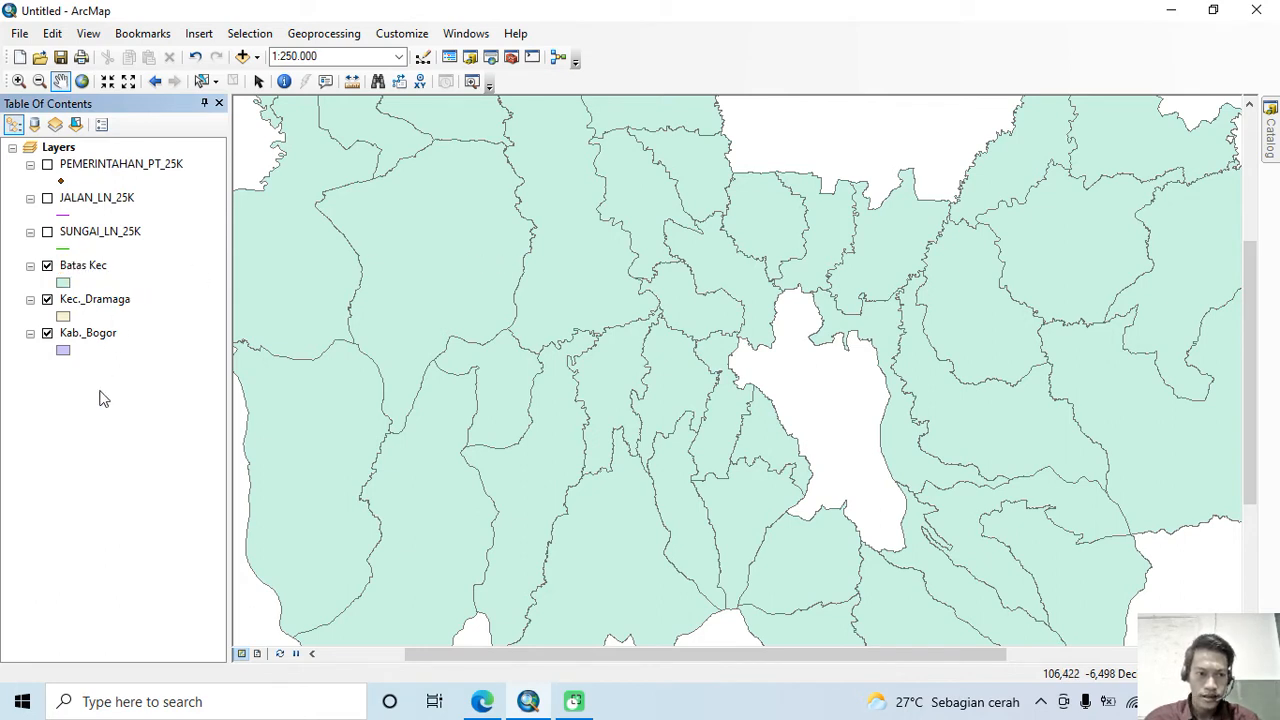
left_click(88, 260)
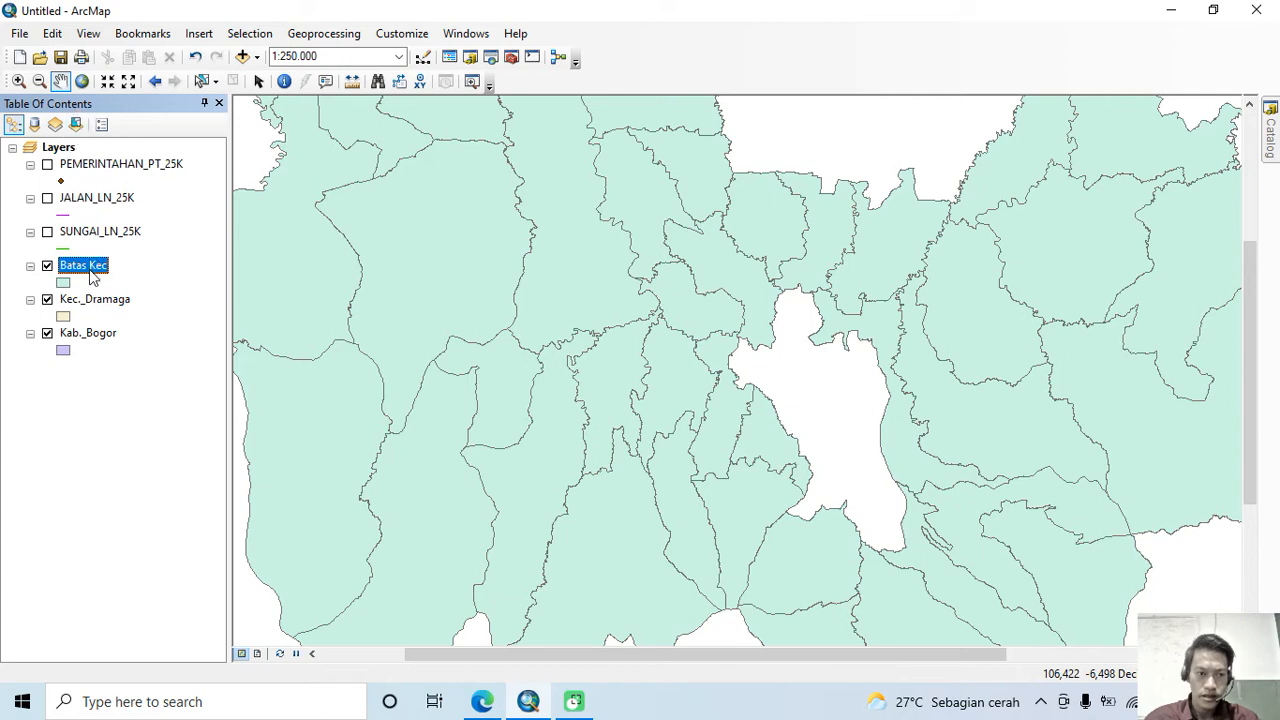
left_click(125, 381)
left_click(98, 269)
left_click(120, 398)
left_click(90, 263)
left_click(122, 390)
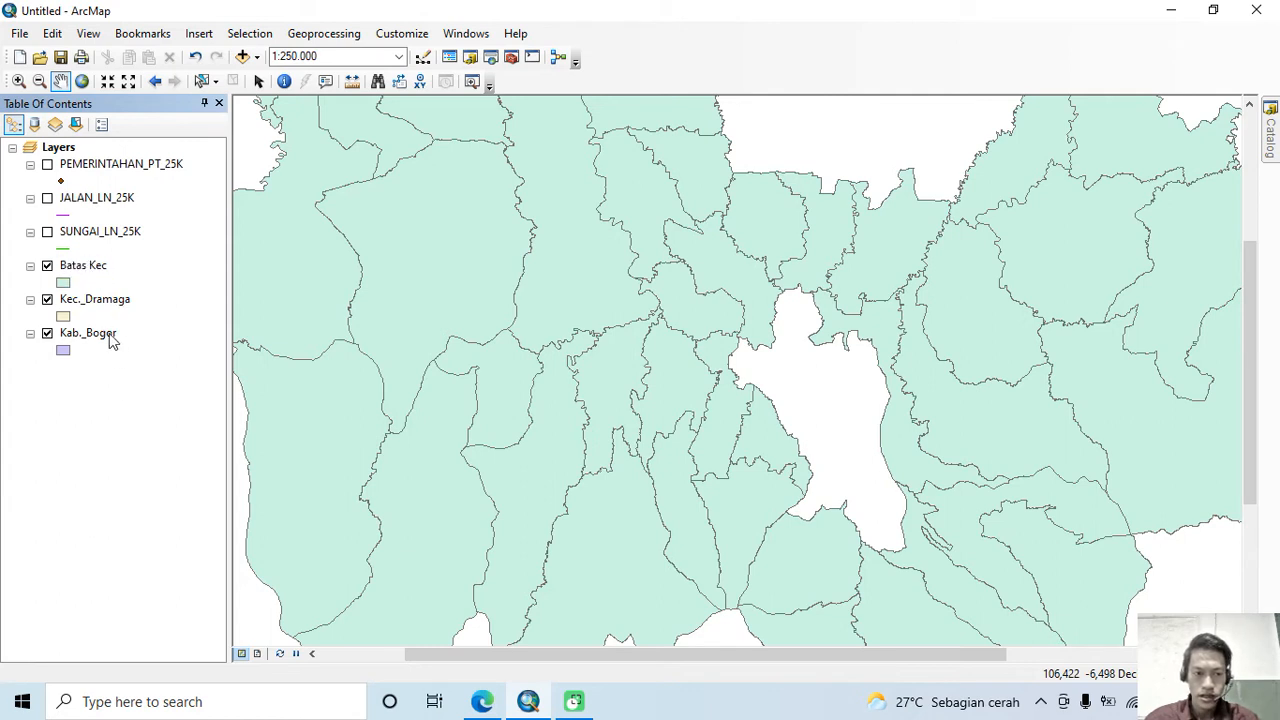
left_click(101, 267)
left_click(138, 397)
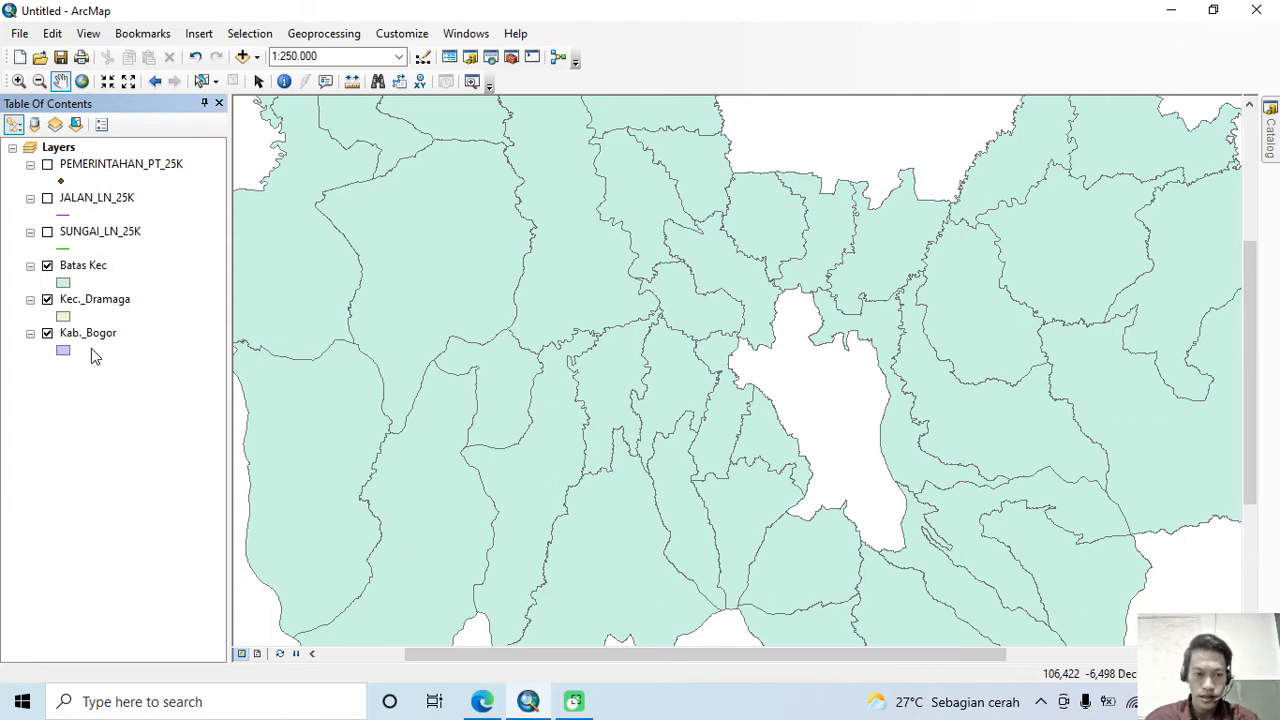
View the full extent and compare the Batas Kec district boundaries with the Kab._Bogor village boundaries by toggling layer visibility.
scroll(432, 348, "up", 2)
scroll(488, 343, "down", 4)
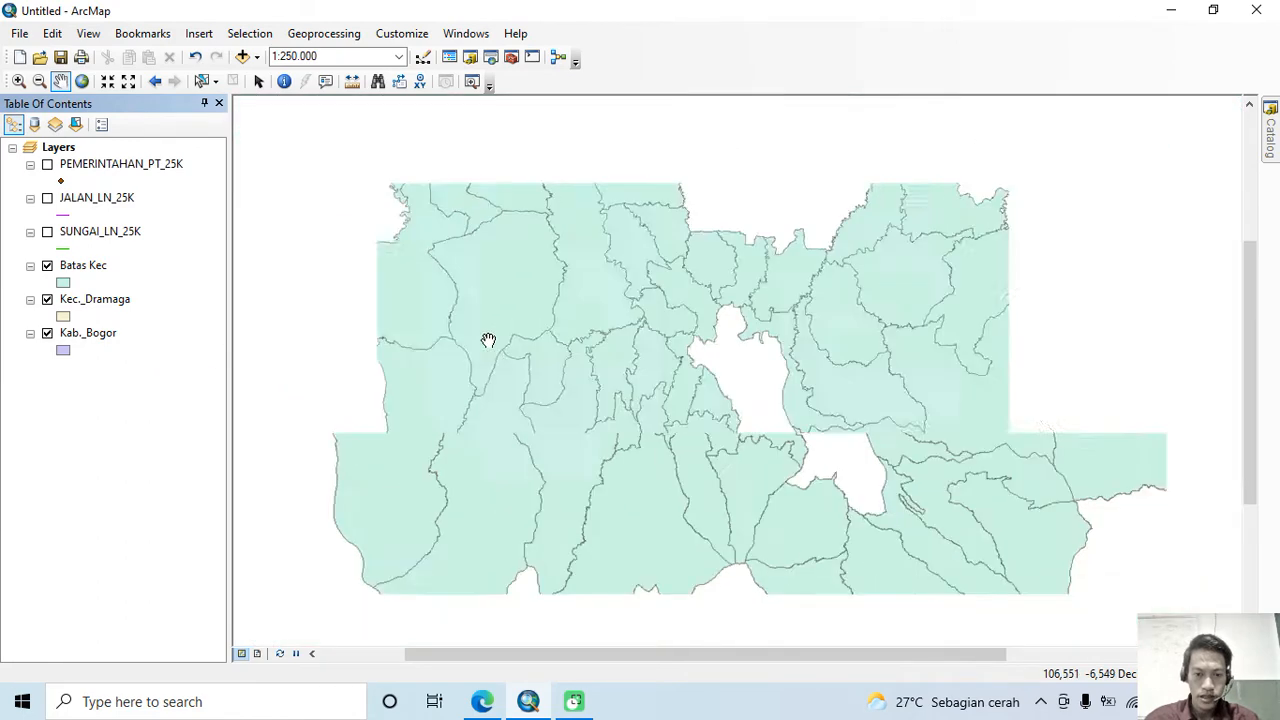
scroll(488, 341, "down", 2)
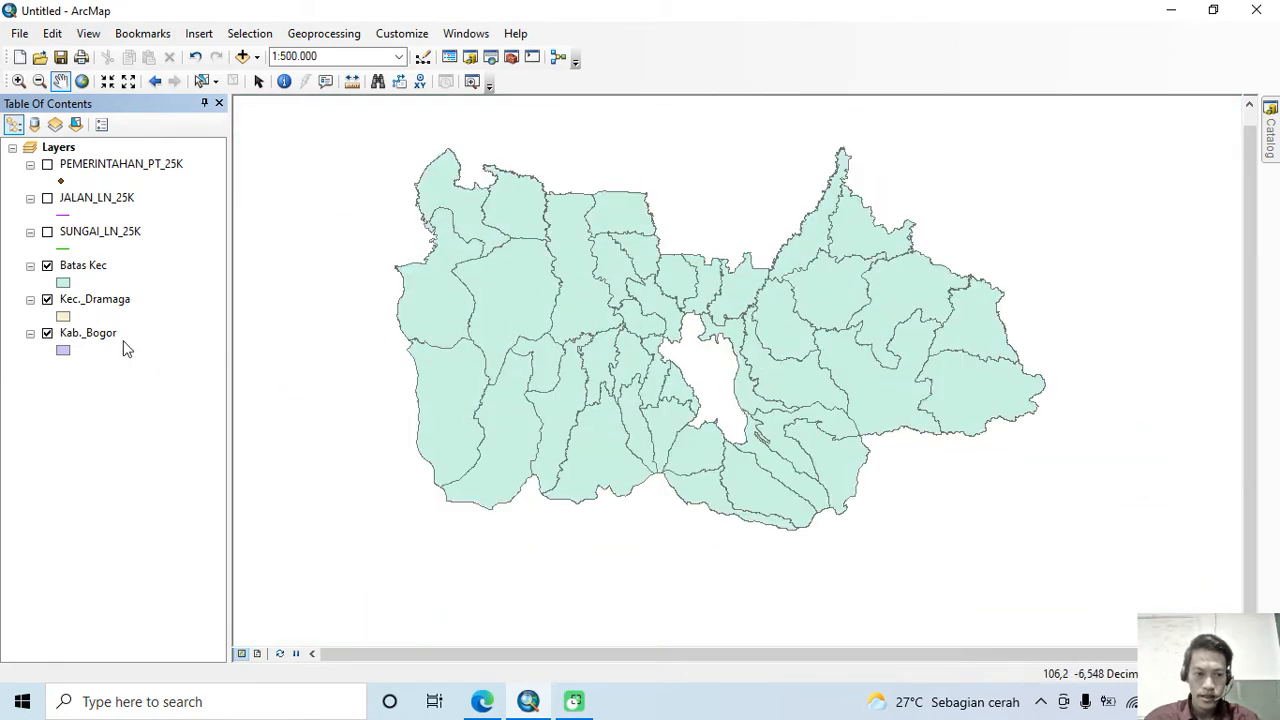
left_click(48, 334)
left_click(48, 334)
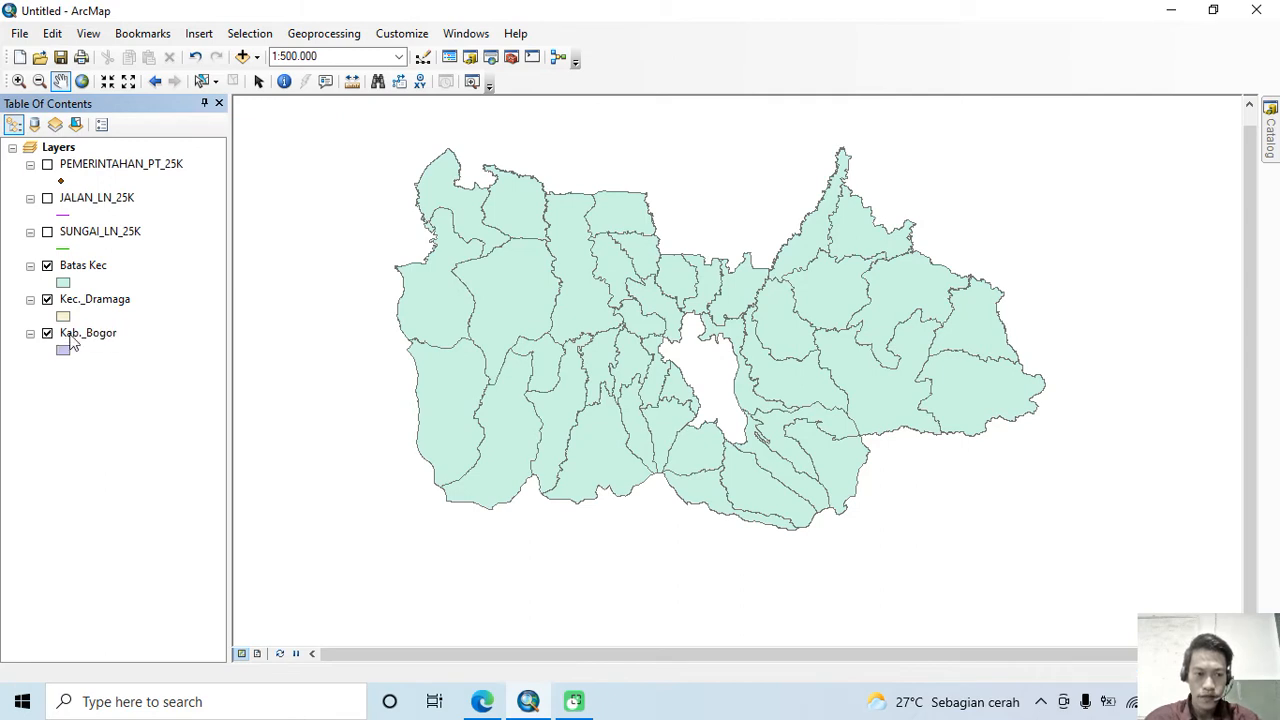
left_click(72, 336)
left_click(47, 266)
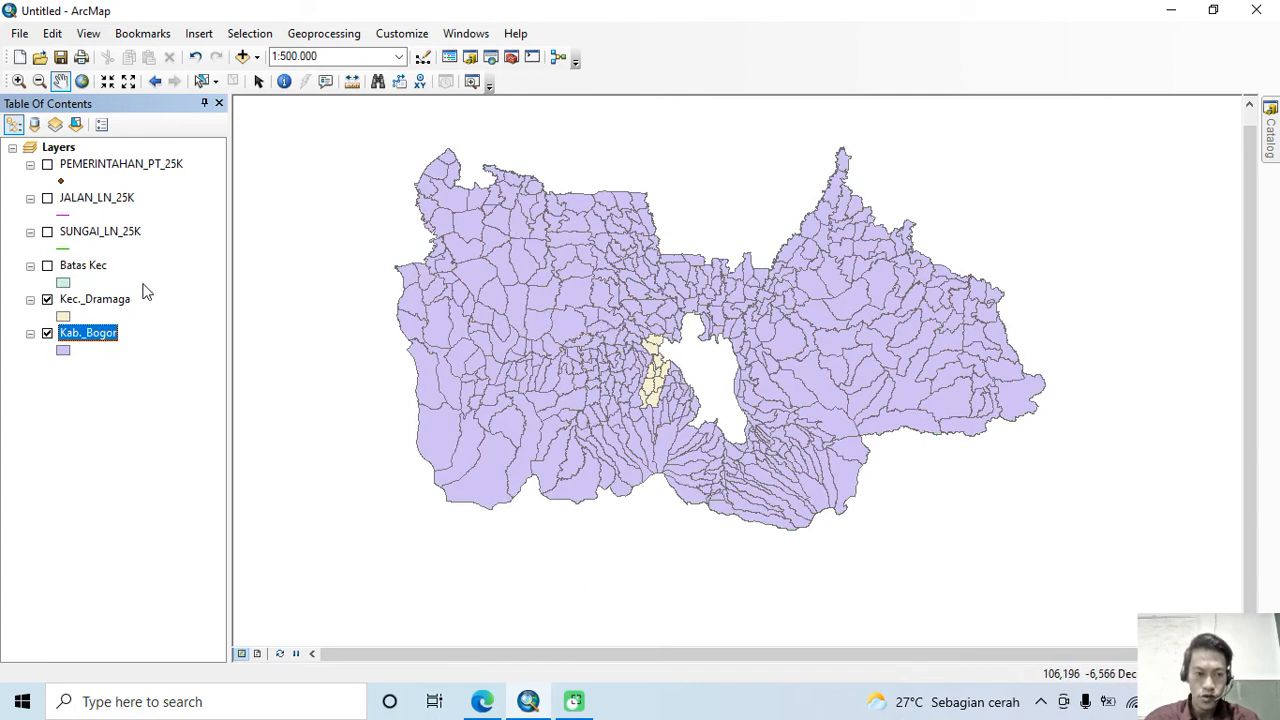
left_click(47, 266)
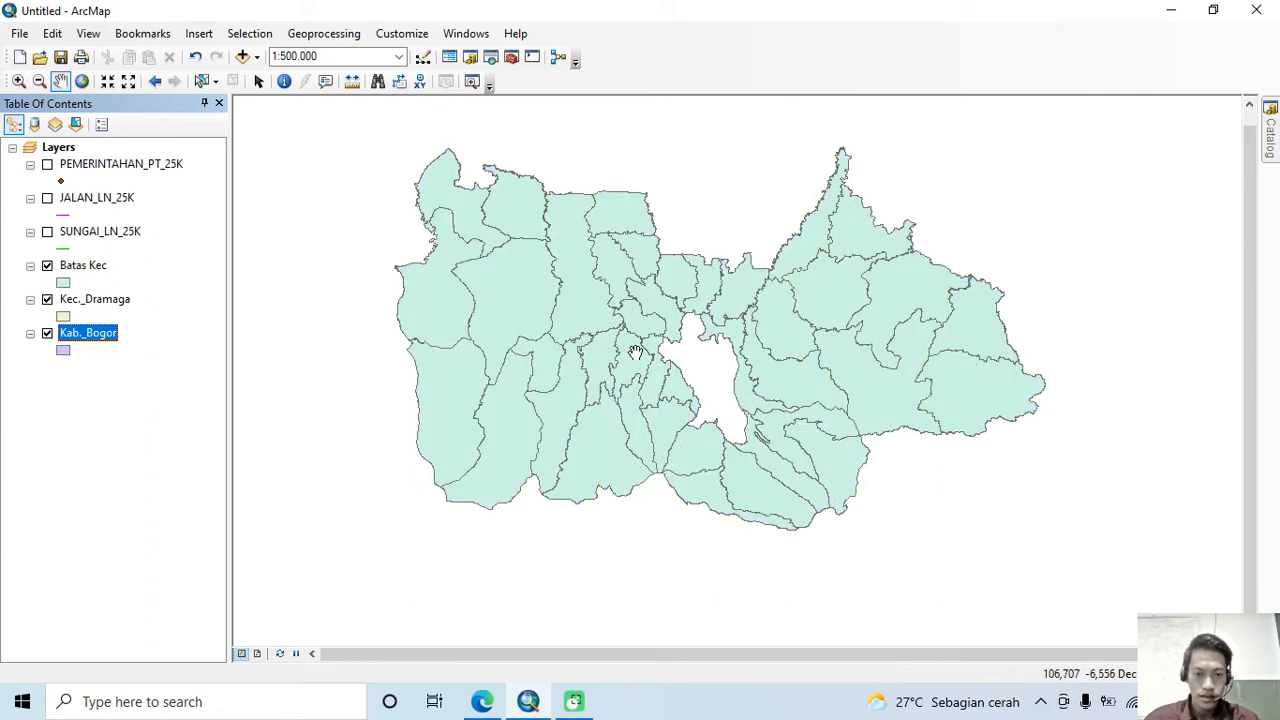
Turn off the Kab._Bogor layer, and switch to the PDF lesson in Edge to read the remaining Dissolve instructions.
left_click(47, 333)
left_click(482, 703)
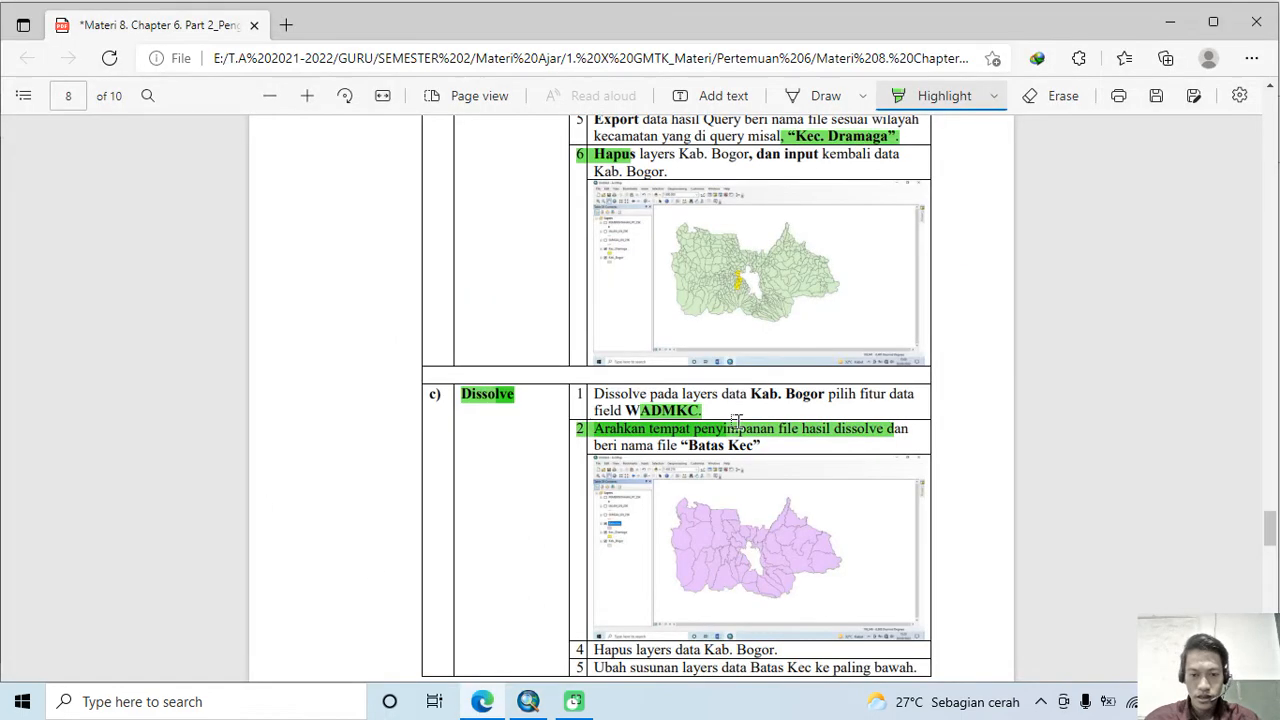
scroll(737, 423, "down", 5)
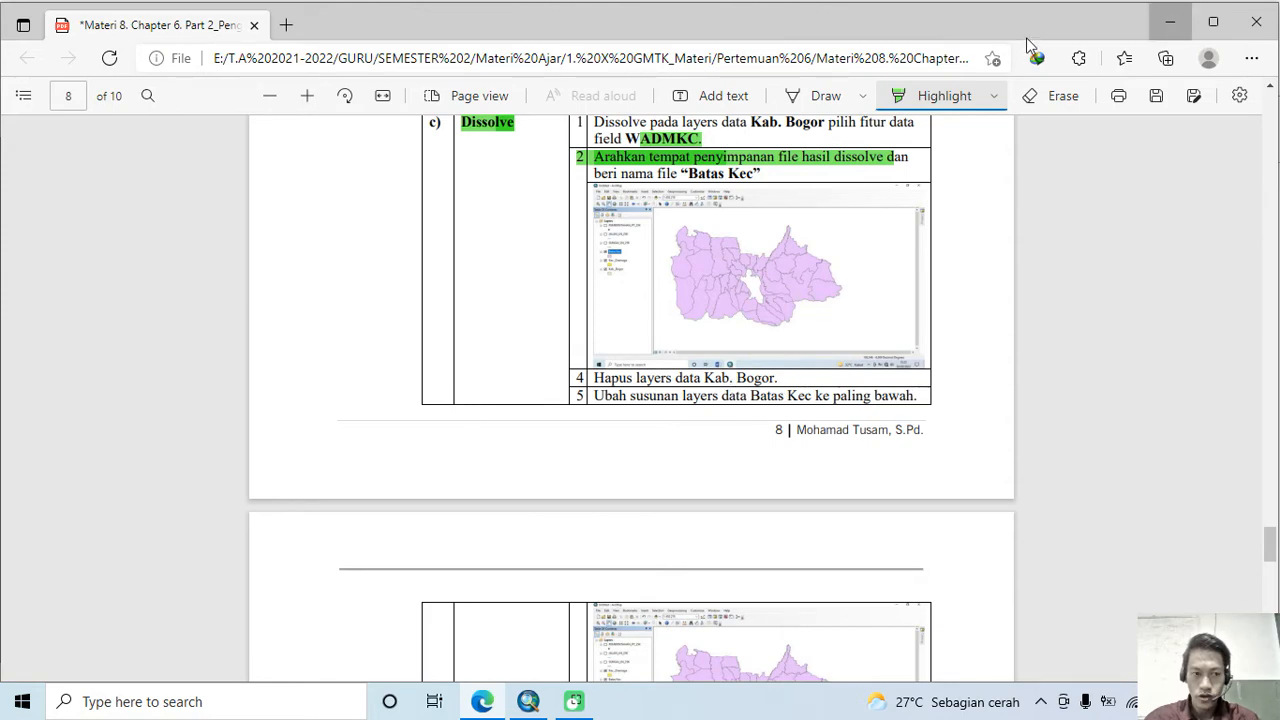
Switch to ArcMap and remove the Kab._Bogor layer from the map.
left_click(1170, 21)
right_click(97, 336)
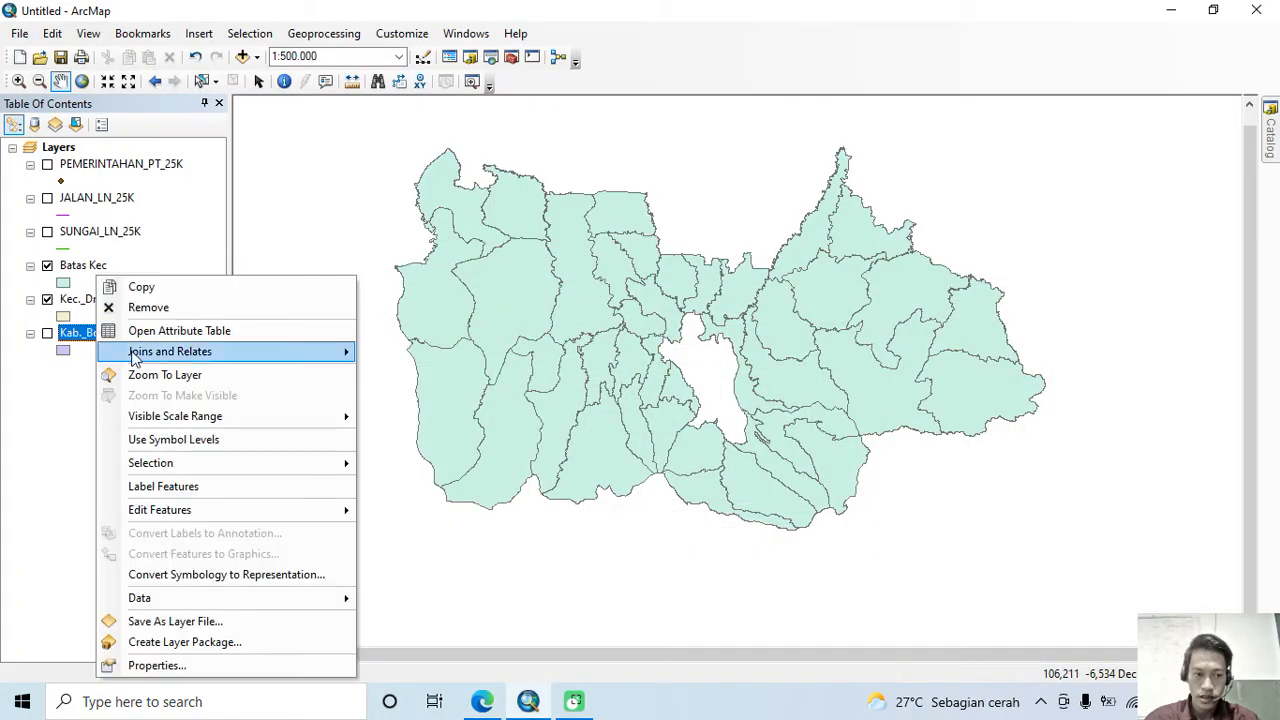
left_click(49, 335)
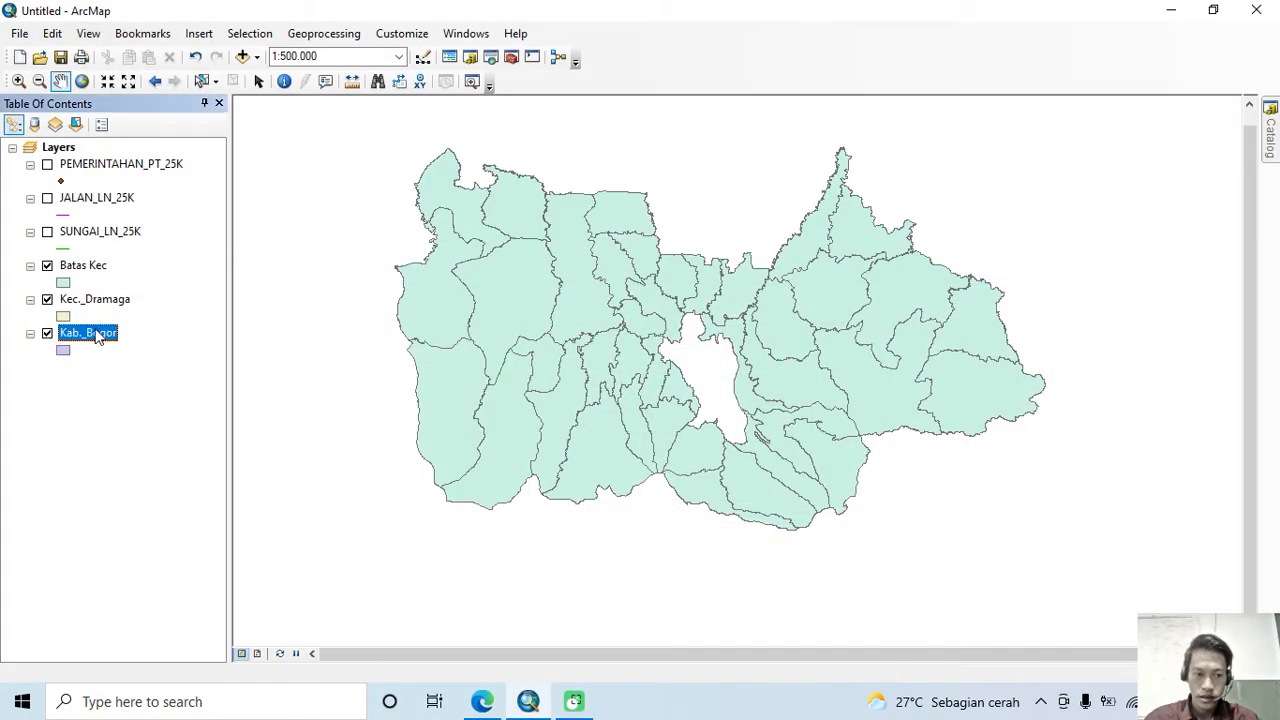
right_click(97, 336)
left_click(148, 306)
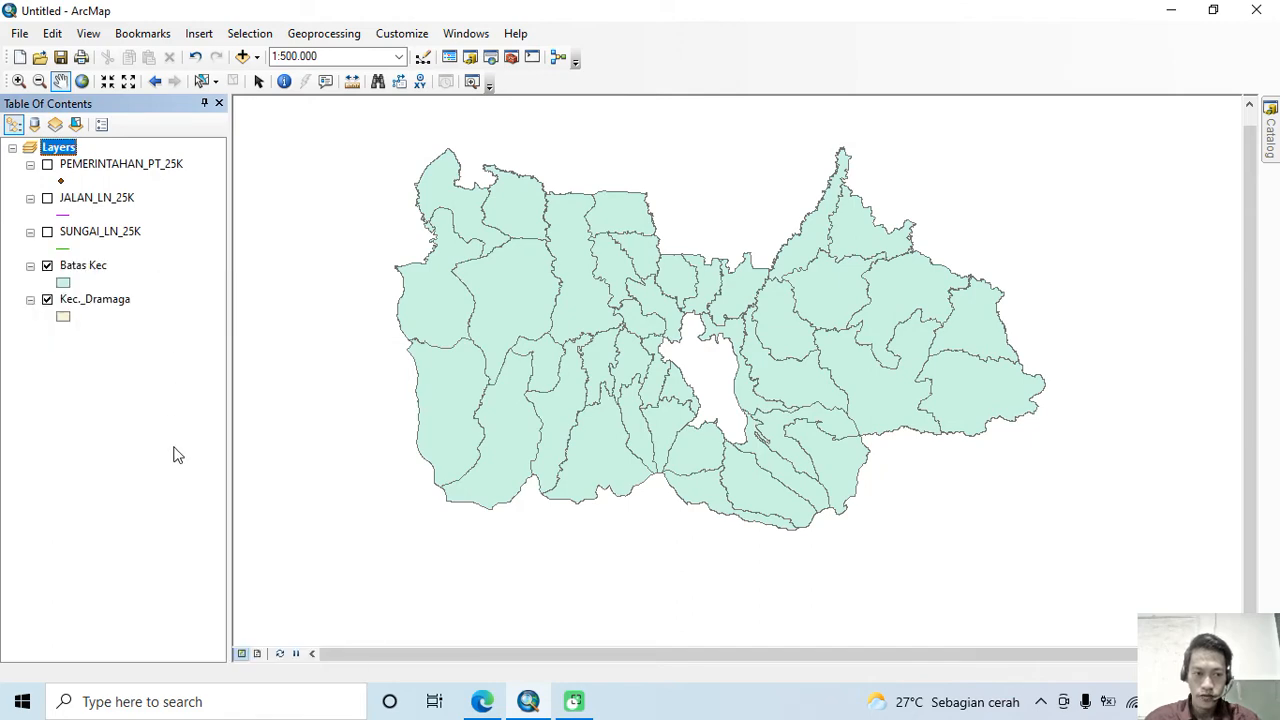
Check the layer order instruction in the Edge PDF, and in ArcMap move the Batas Kec layer below Kec._Dramaga.
left_click(490, 704)
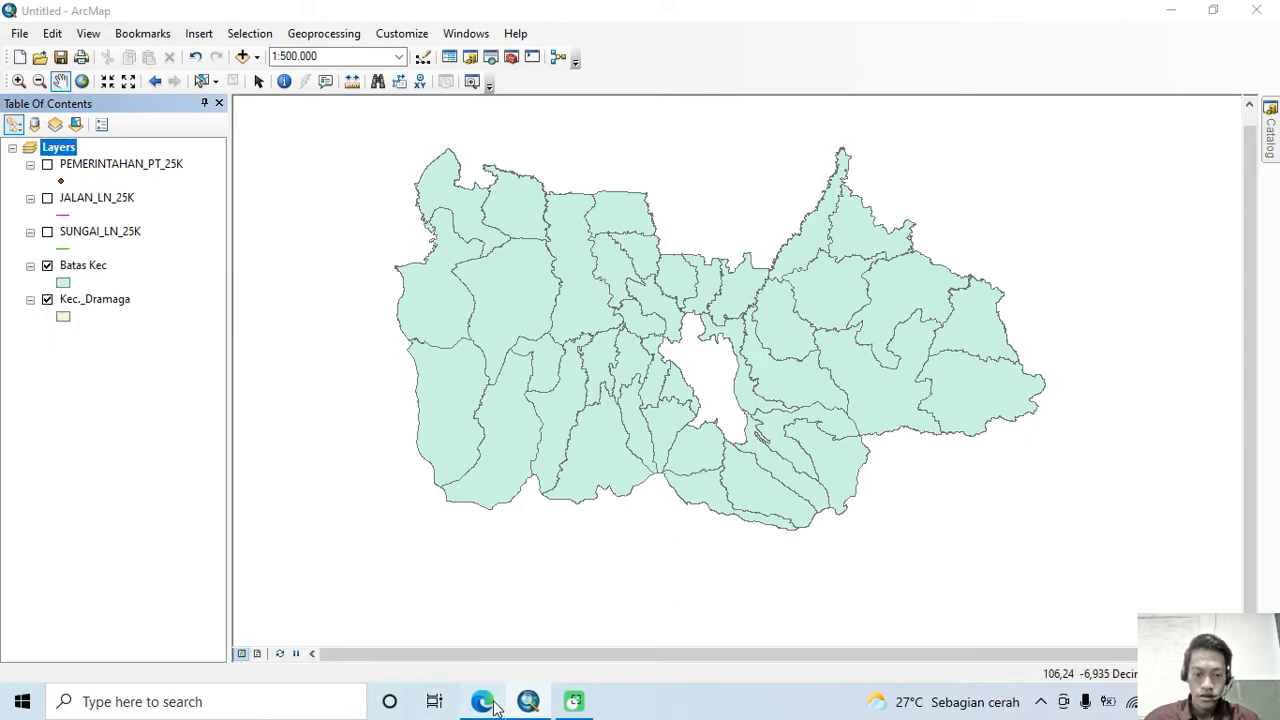
scroll(680, 363, "down", 3)
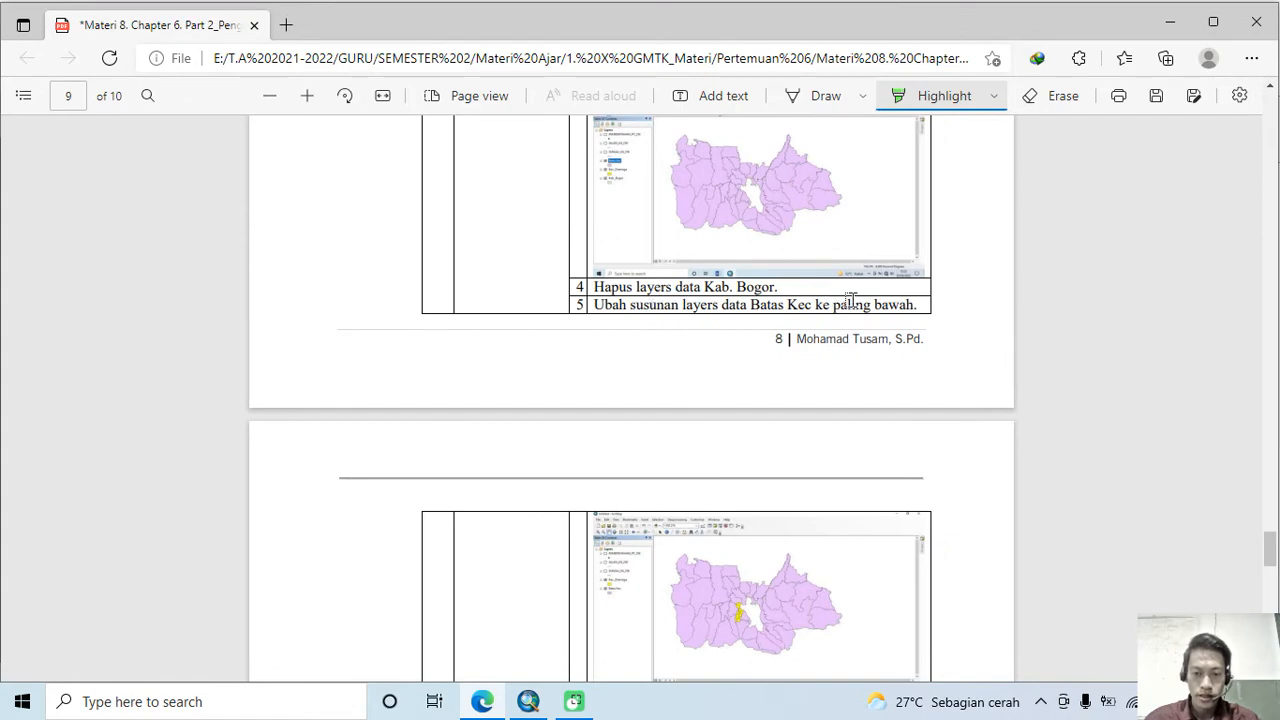
left_click(1174, 24)
left_click(113, 263)
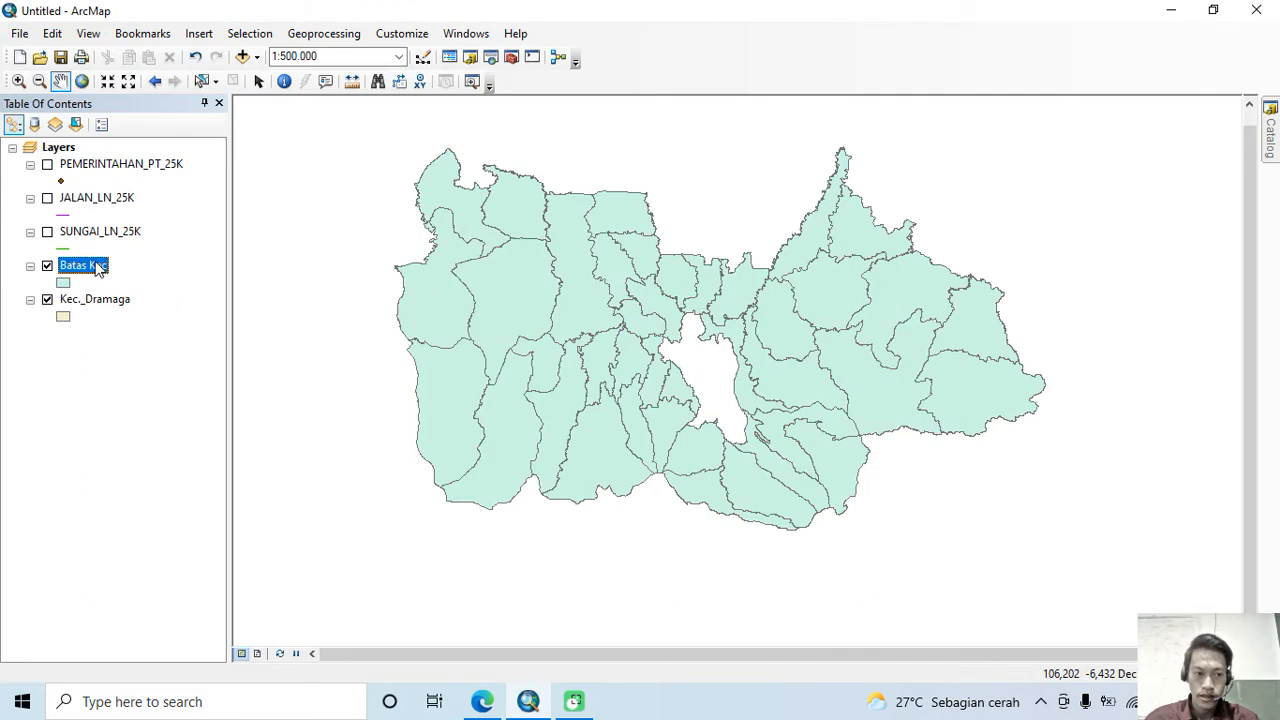
left_click_drag(97, 268, 93, 419)
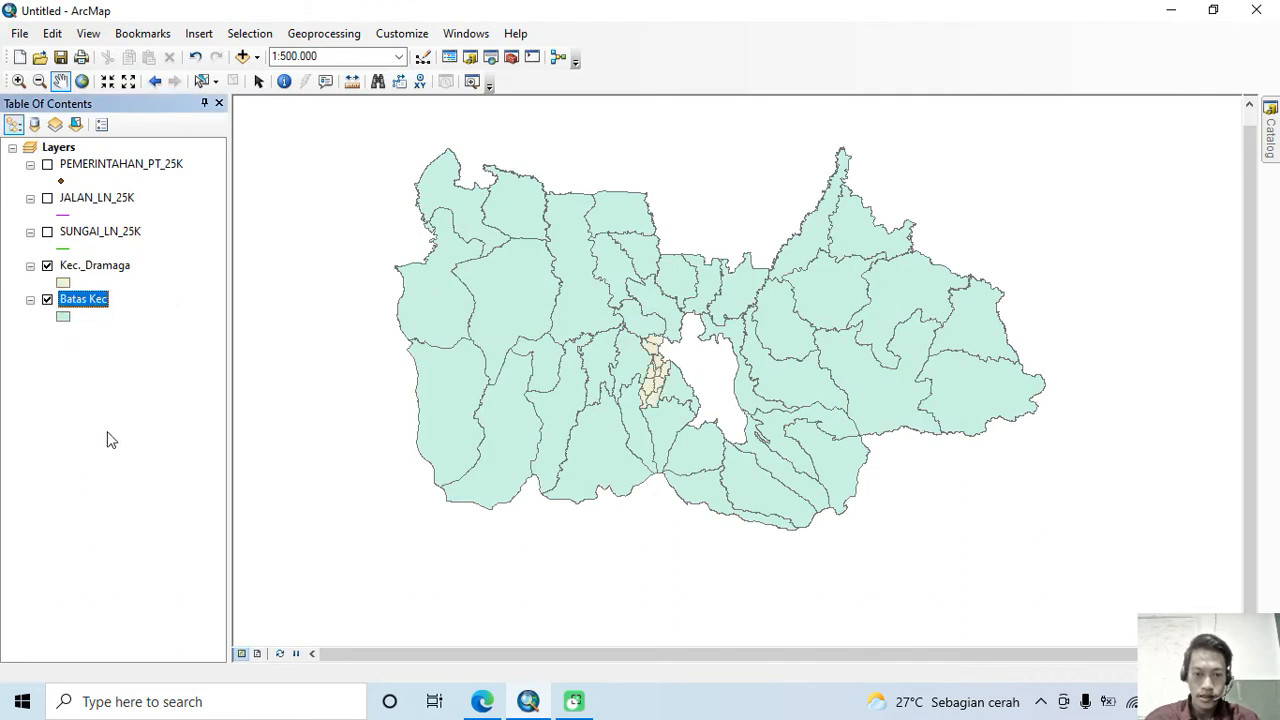
scroll(610, 397, "up", 2)
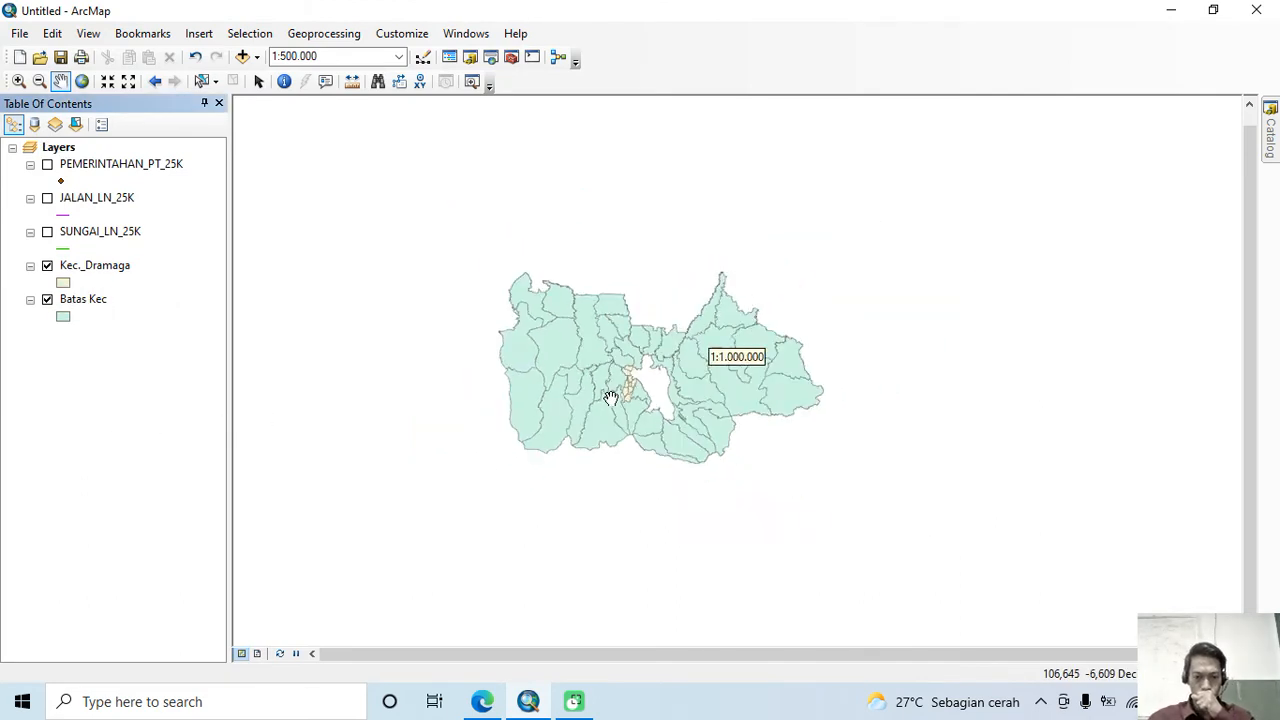
scroll(610, 397, "down", 5)
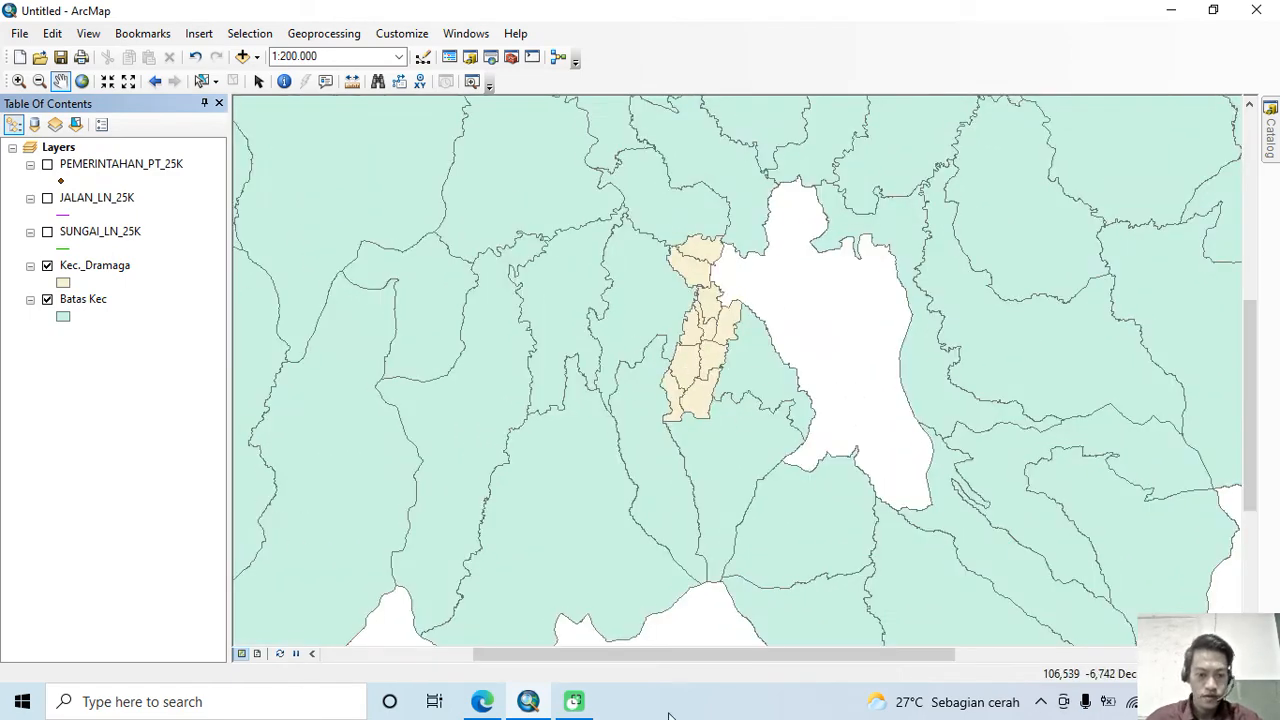
Switch to the Edge PDF, review the final Dissolve figure, and highlight the "c) Dissolve" heading.
left_click(482, 701)
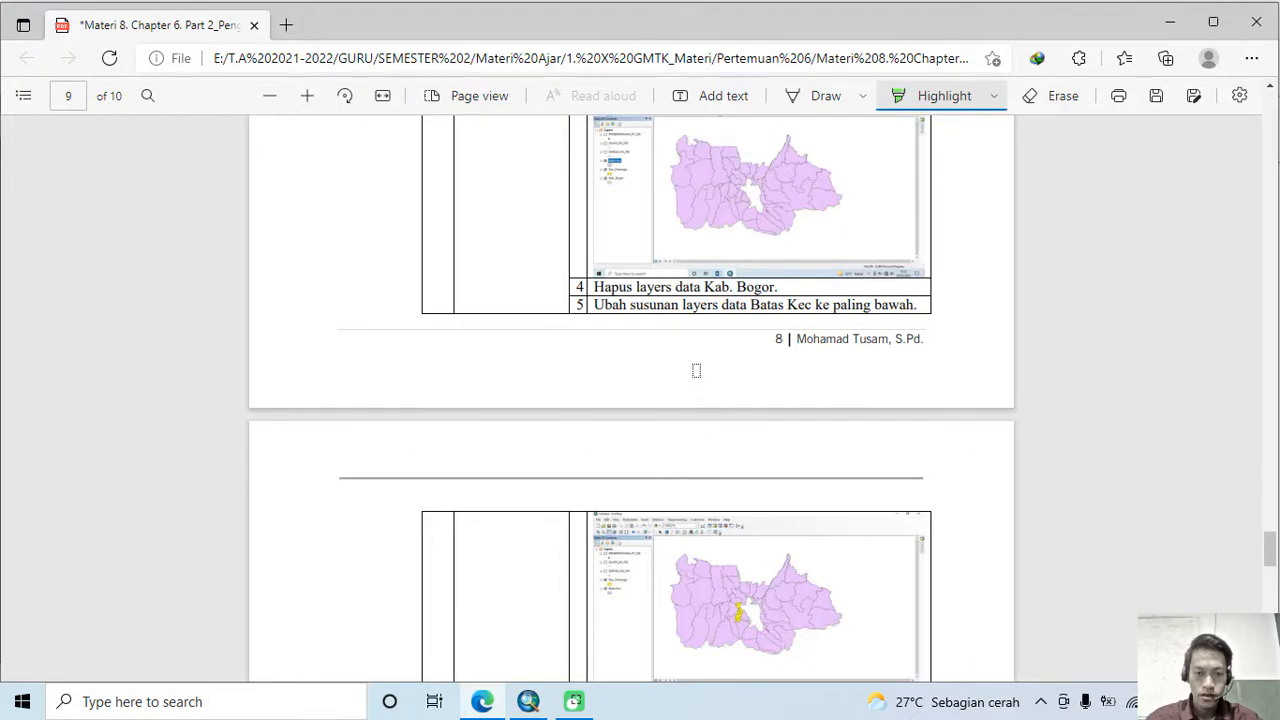
scroll(696, 371, "down", 4)
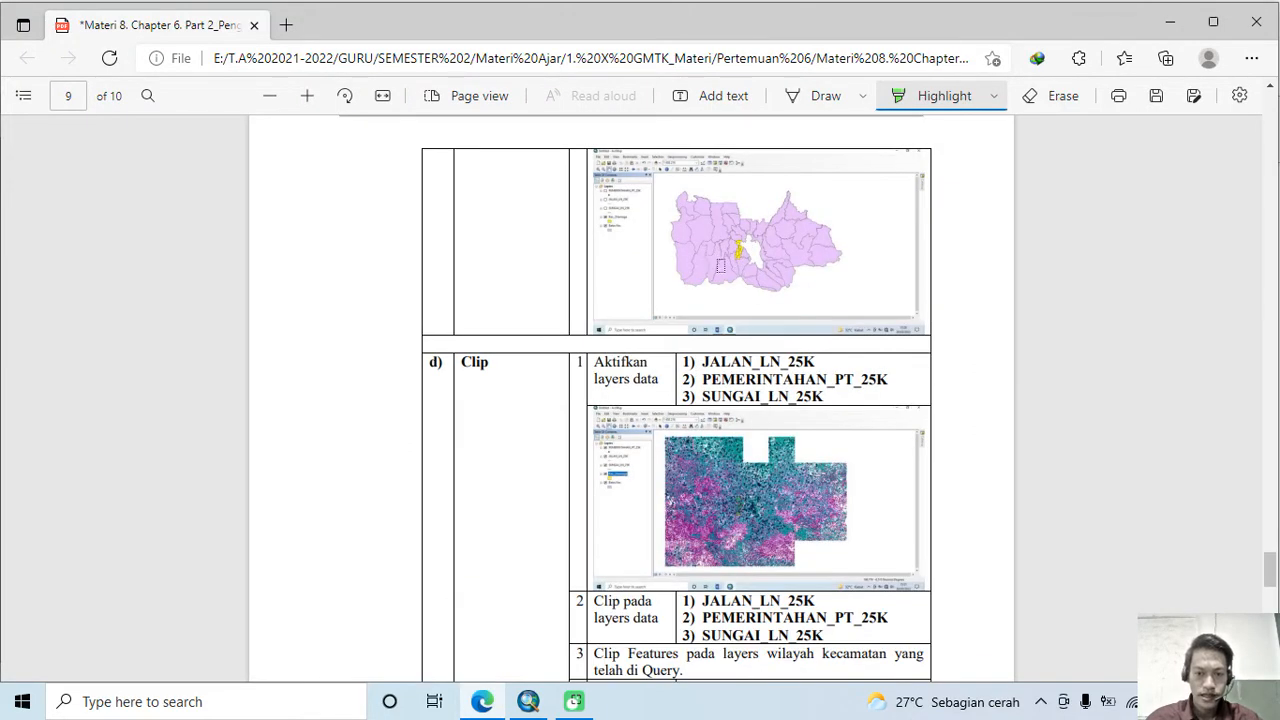
scroll(695, 243, "up", 1)
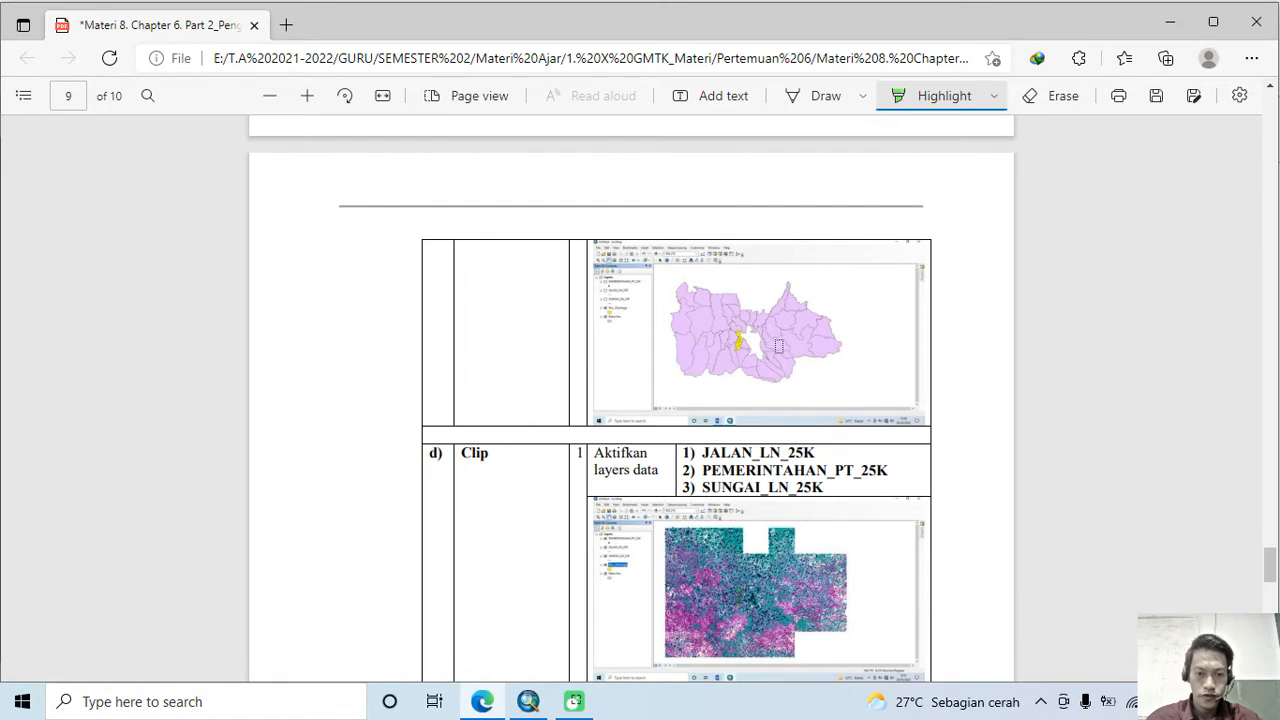
scroll(778, 346, "up", 1)
scroll(520, 348, "down", 2)
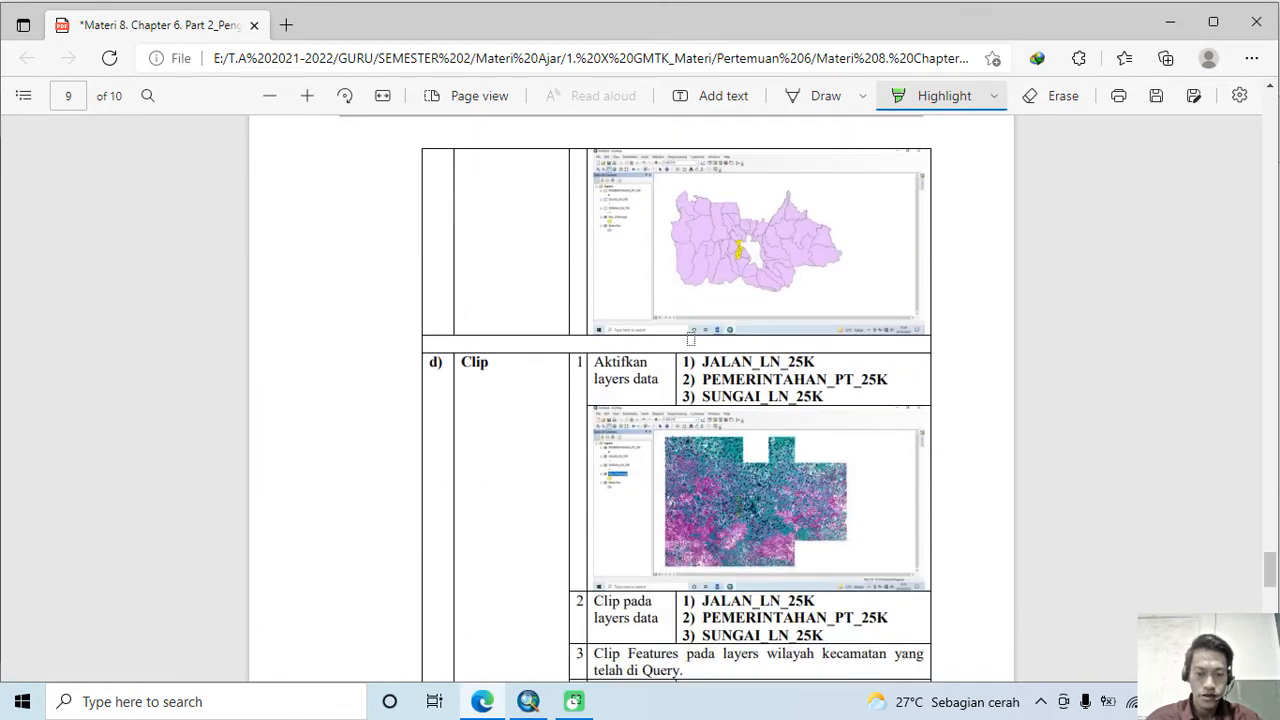
scroll(690, 340, "up", 2)
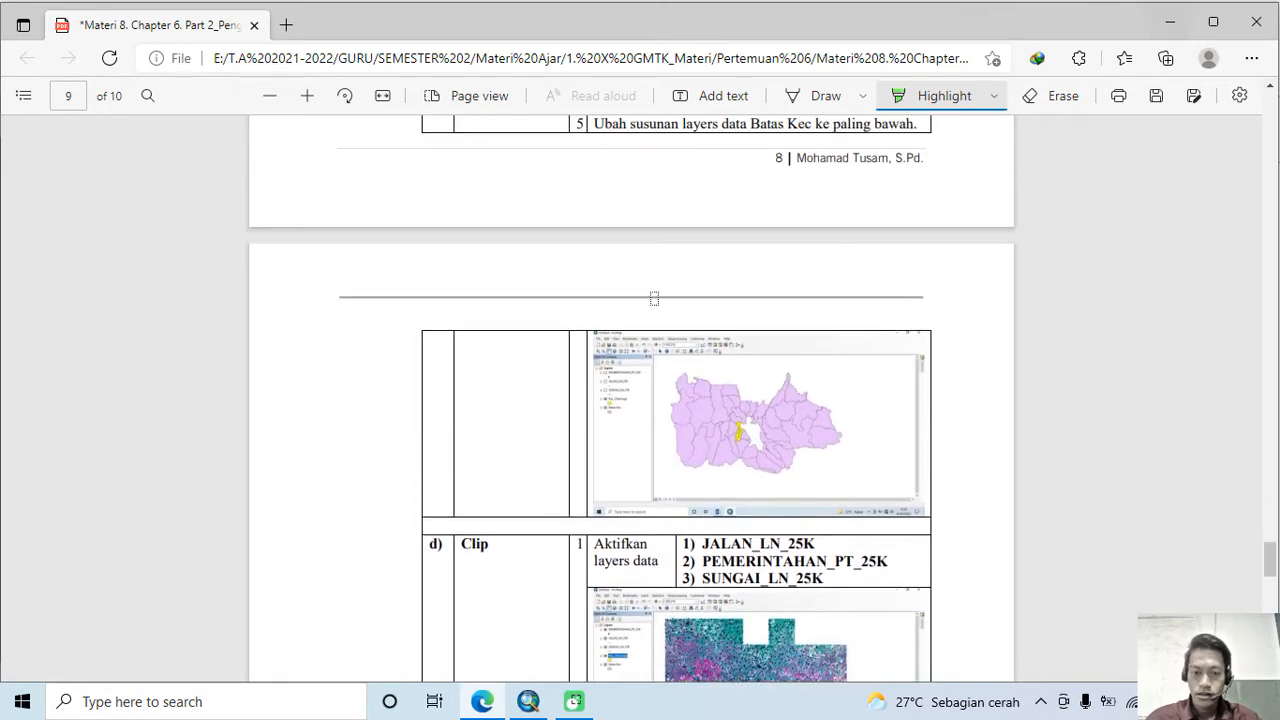
scroll(540, 408, "up", 5)
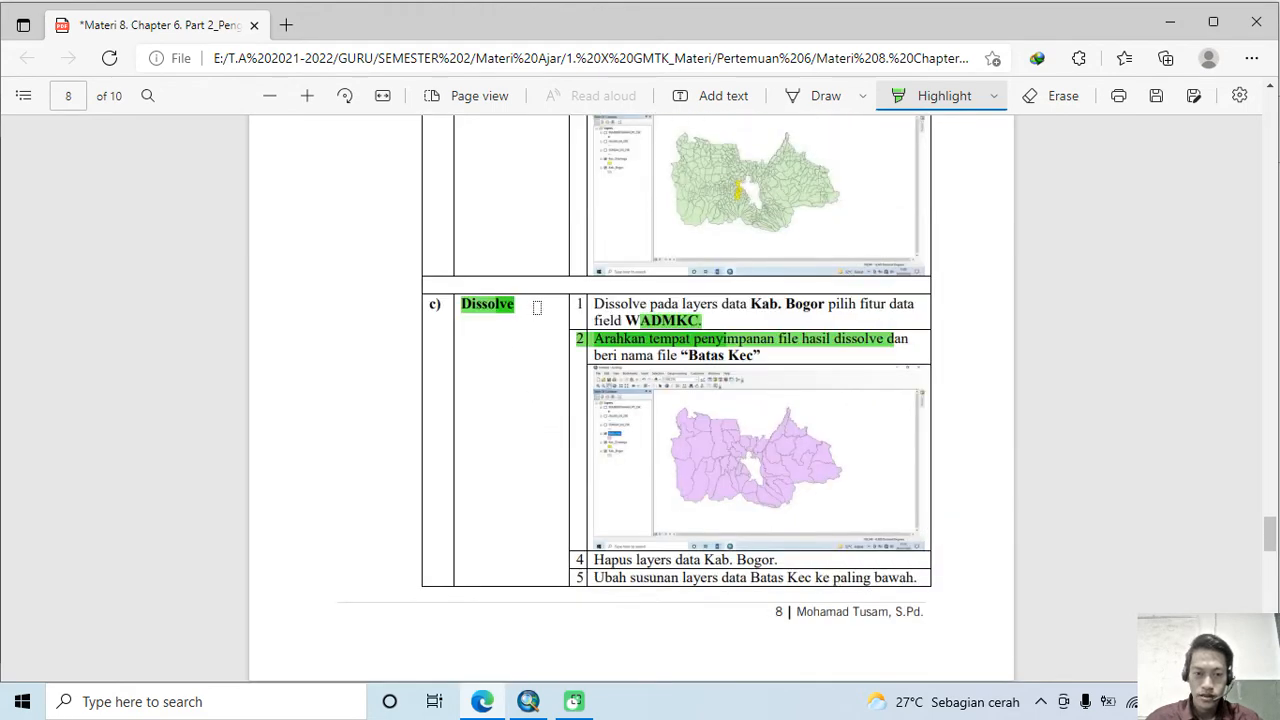
left_click_drag(537, 307, 389, 307)
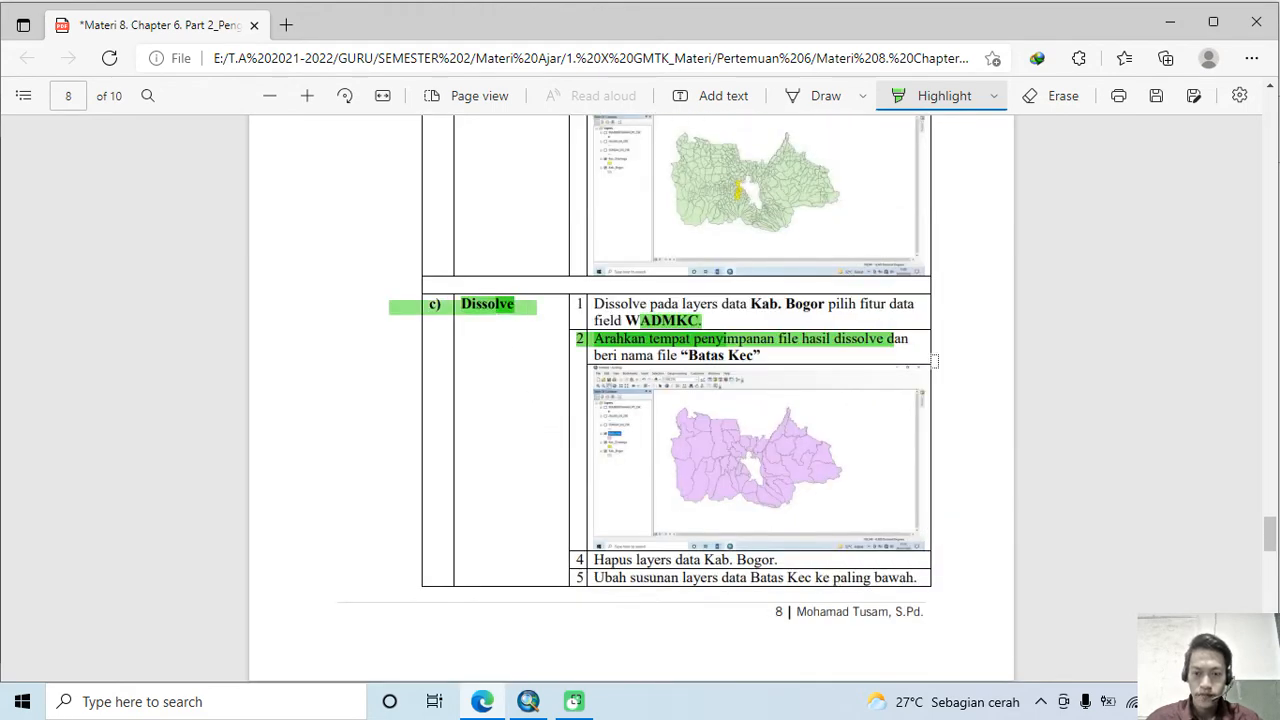
Highlight the "d) Clip" heading in the PDF and read through the Clip instructions.
scroll(689, 491, "down", 12)
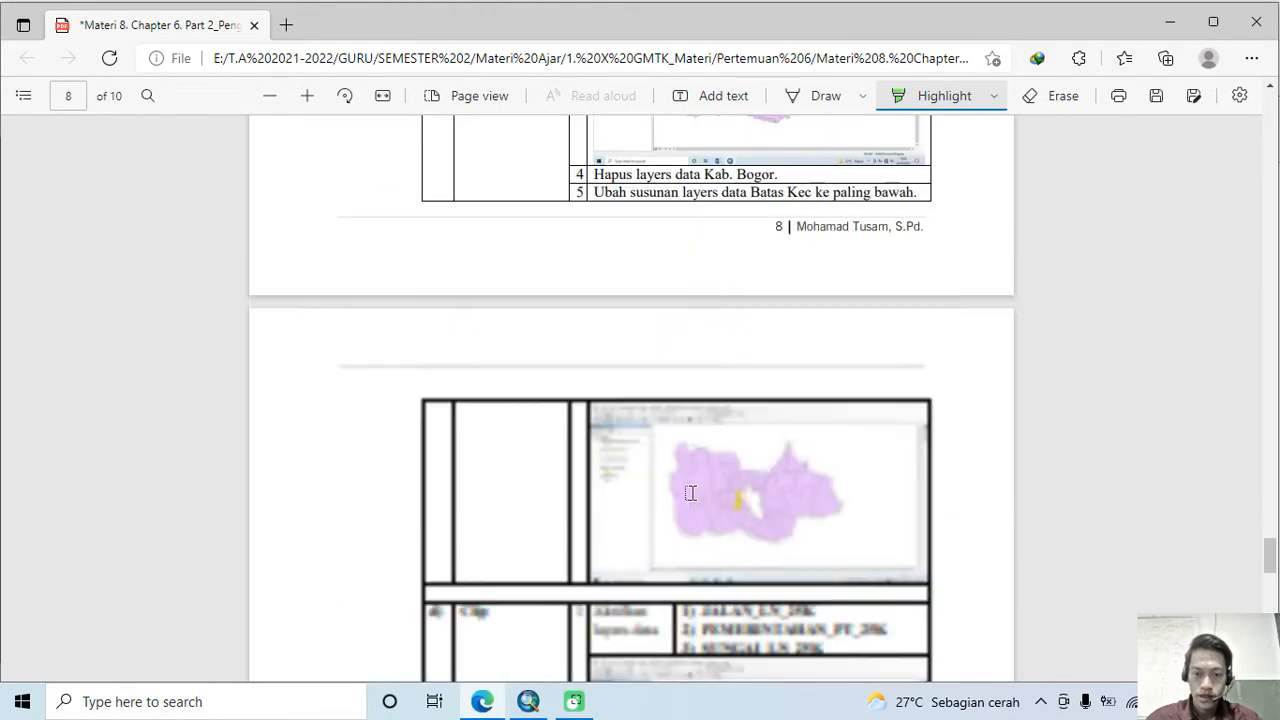
scroll(654, 476, "up", 5)
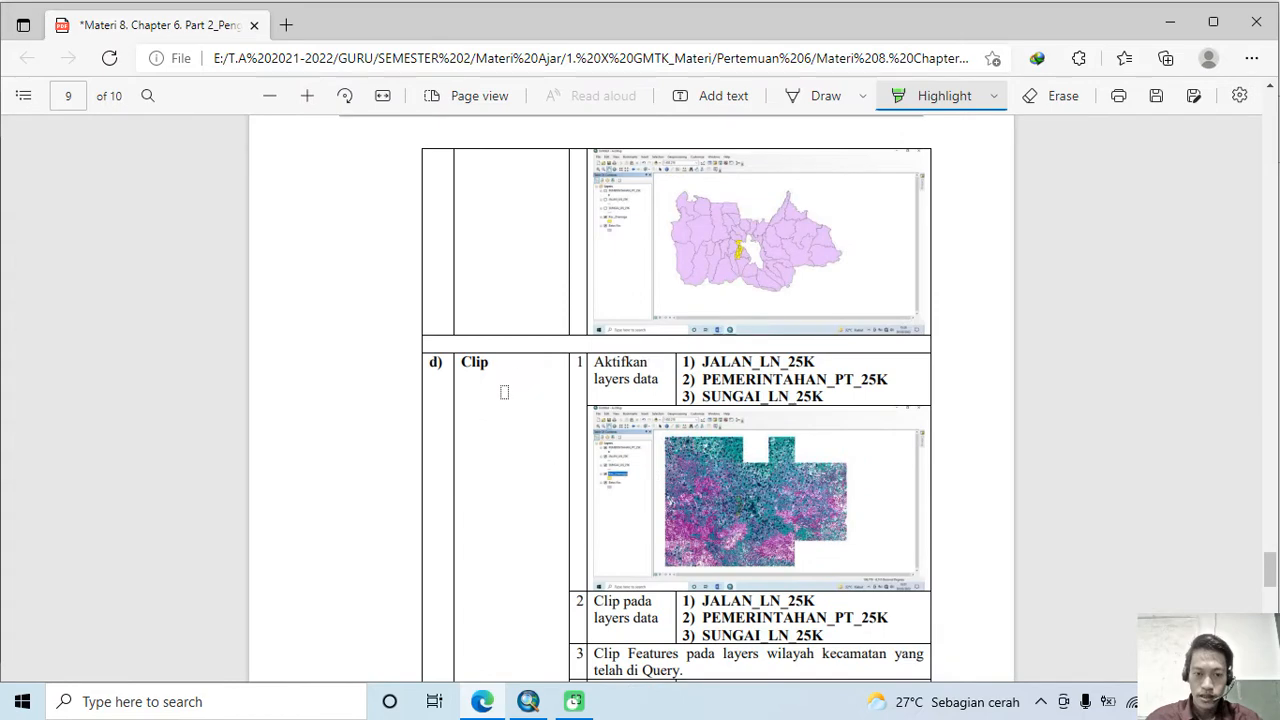
left_click_drag(517, 367, 415, 367)
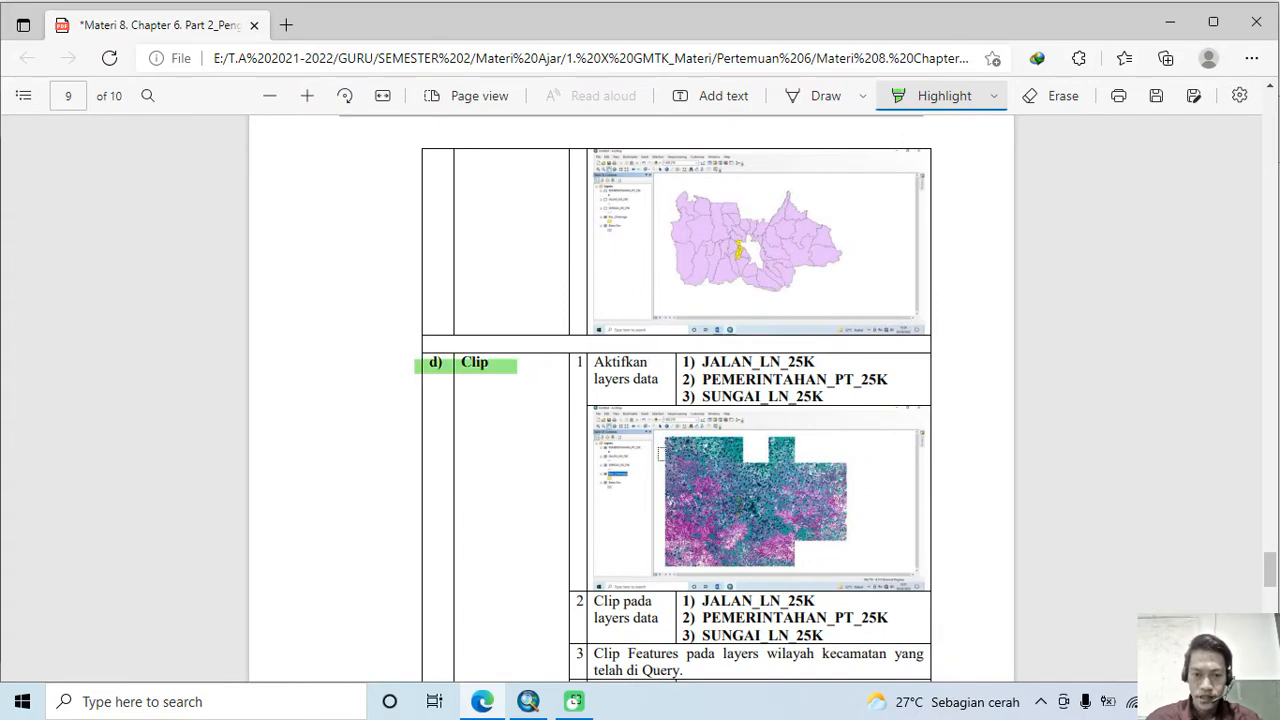
scroll(661, 453, "down", 3)
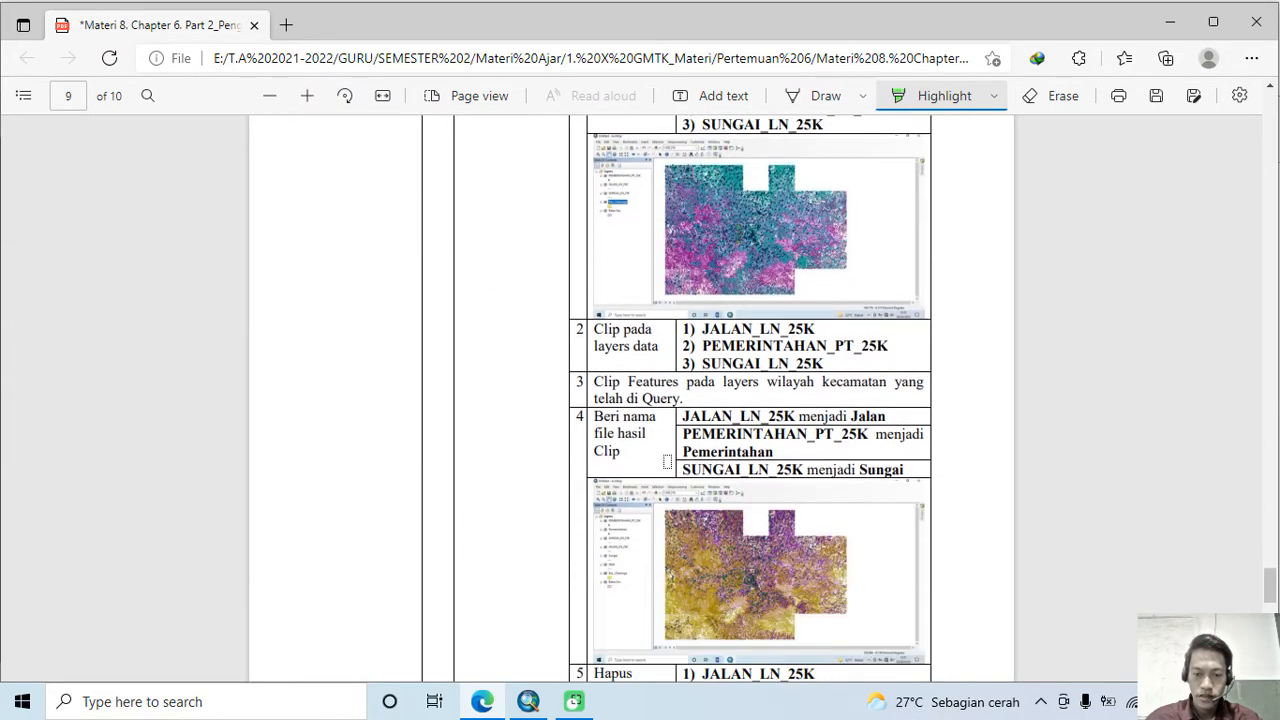
scroll(667, 461, "down", 2)
scroll(667, 461, "up", 4)
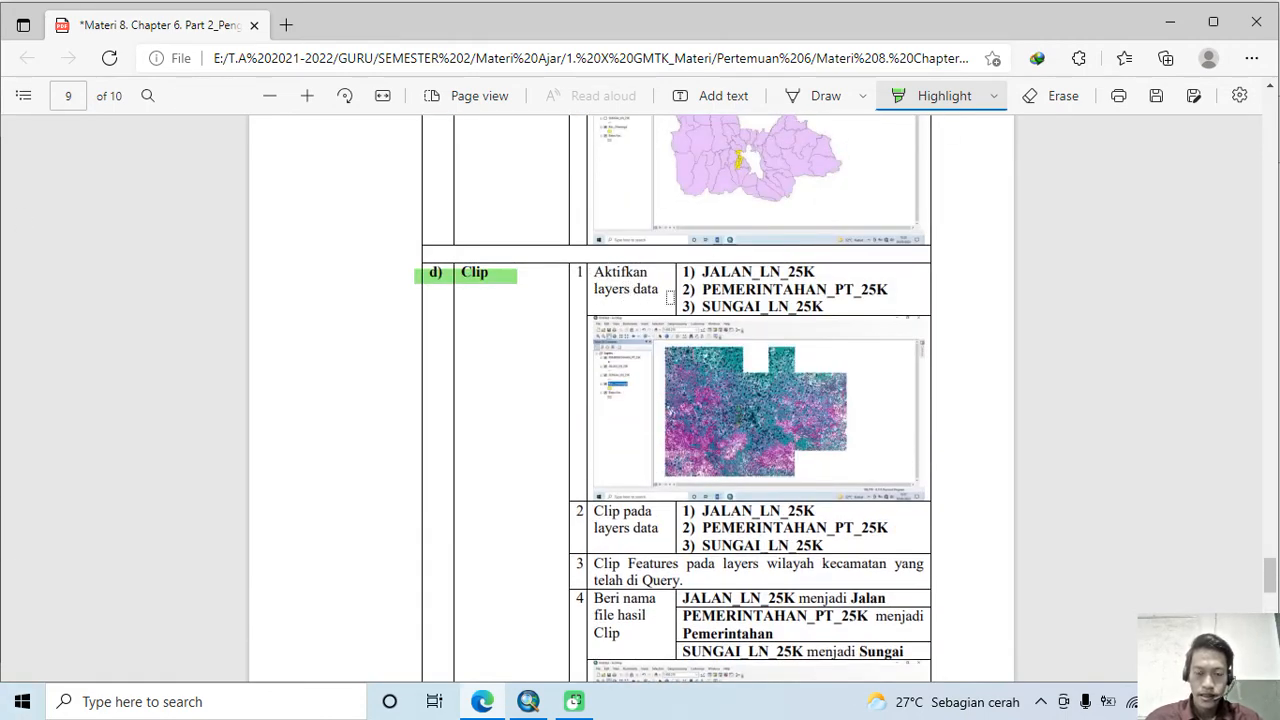
In ArcMap, turn on the PEMERINTAHAN_PT_25K, JALAN_LN_25K and SUNGAI_LN_25K layers and show the map's full extent.
left_click(1169, 21)
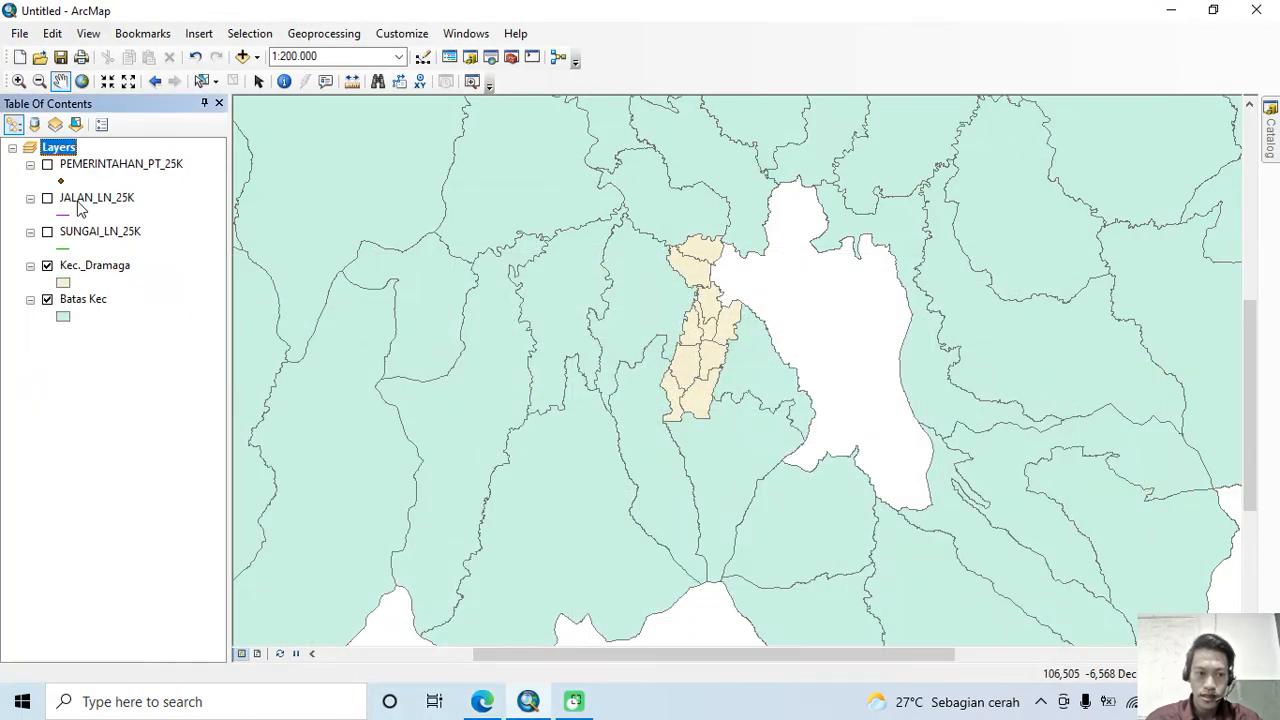
left_click(47, 164)
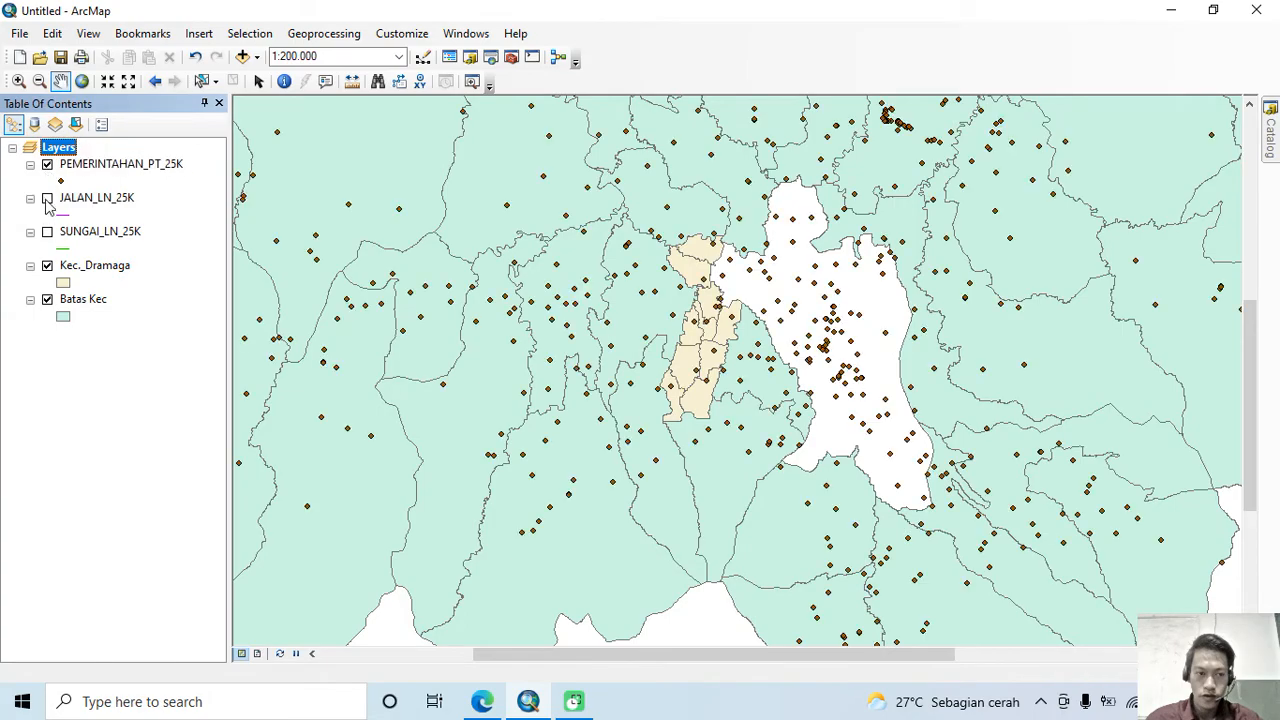
left_click(47, 198)
left_click(47, 231)
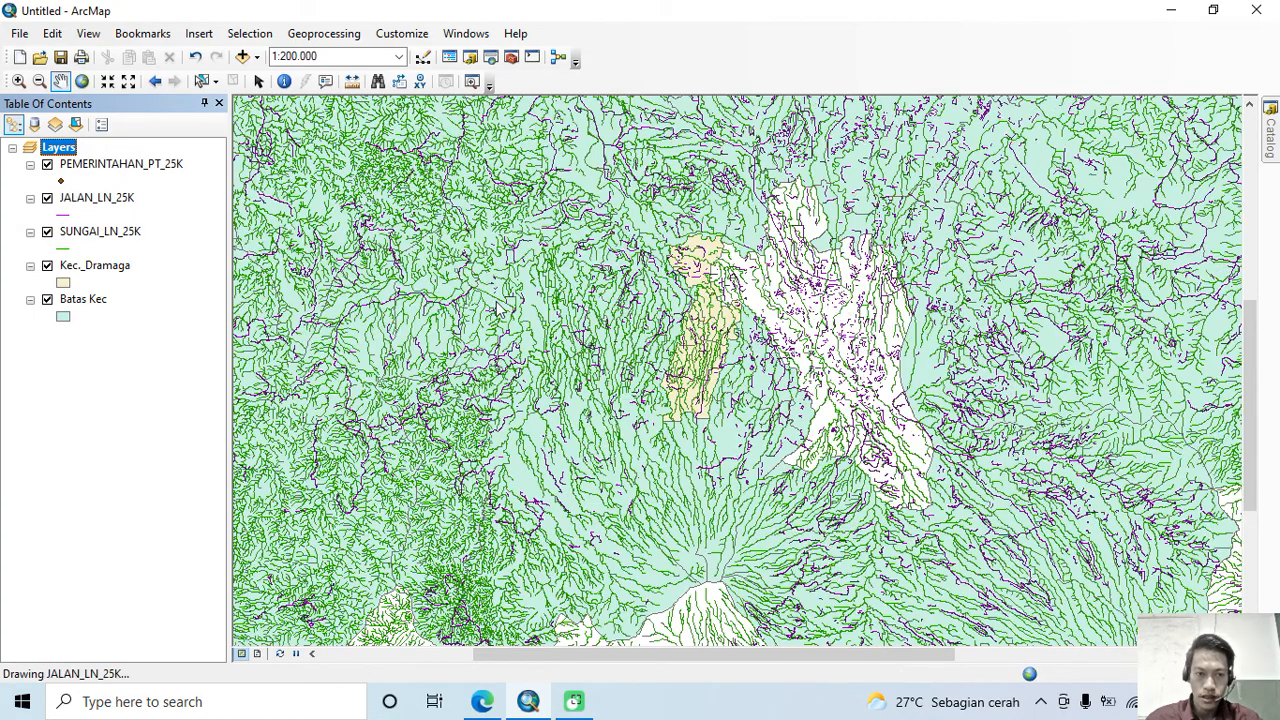
left_click(82, 81)
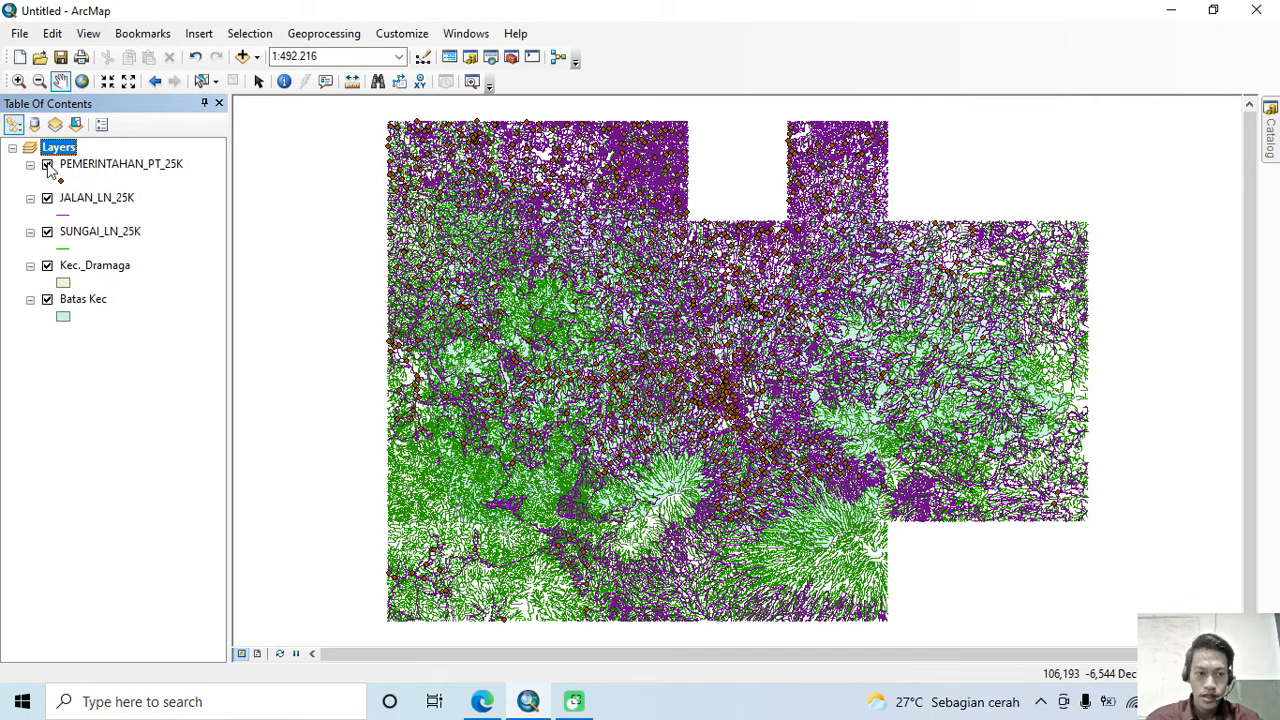
left_click(88, 300)
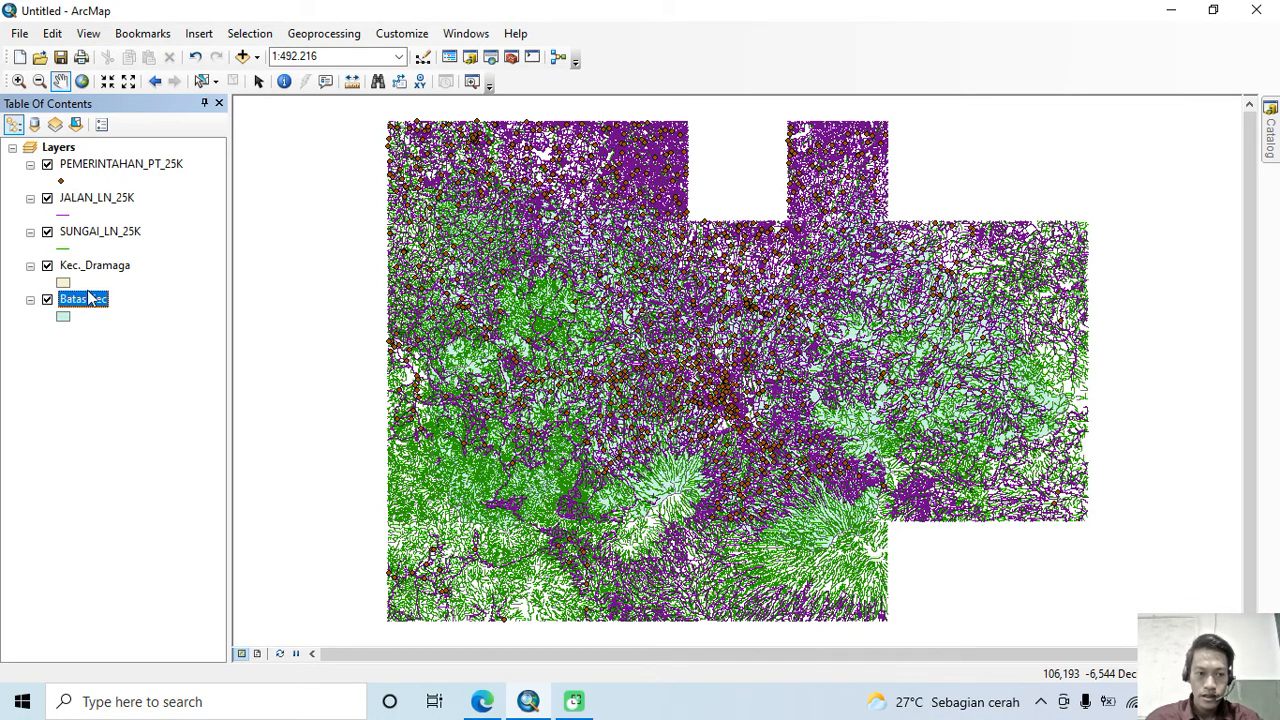
left_click(96, 266)
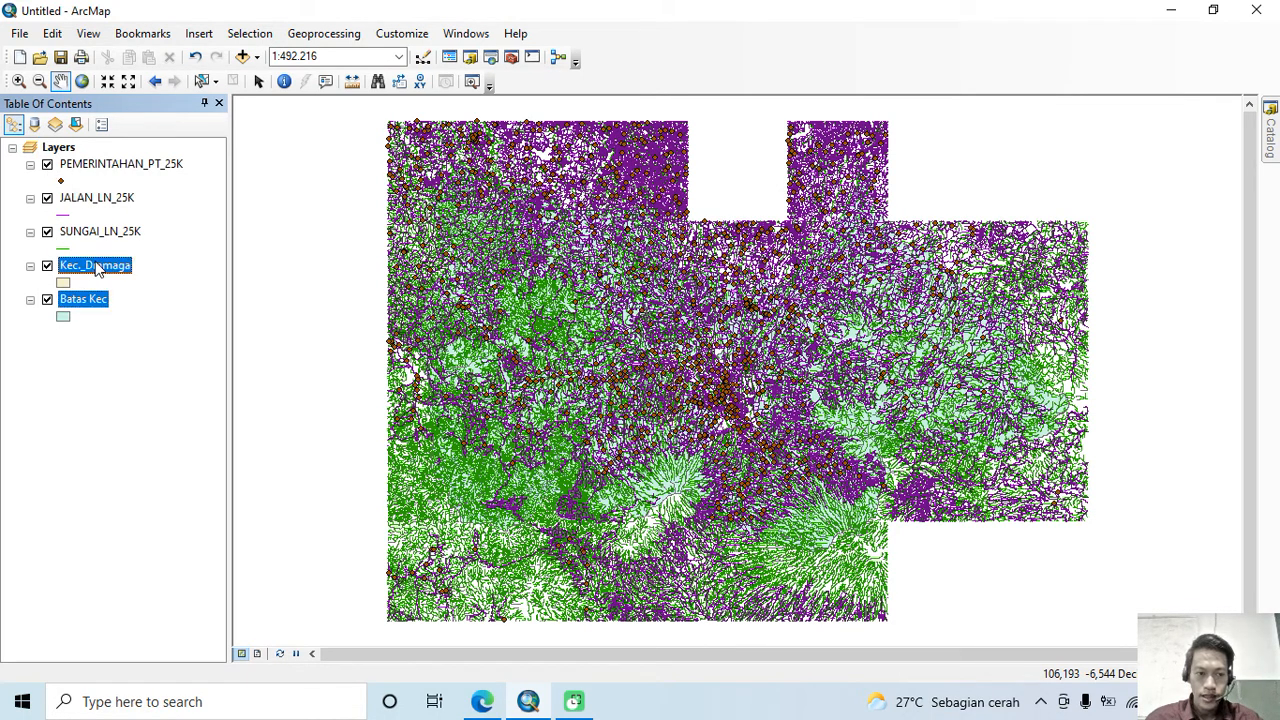
left_click(105, 380)
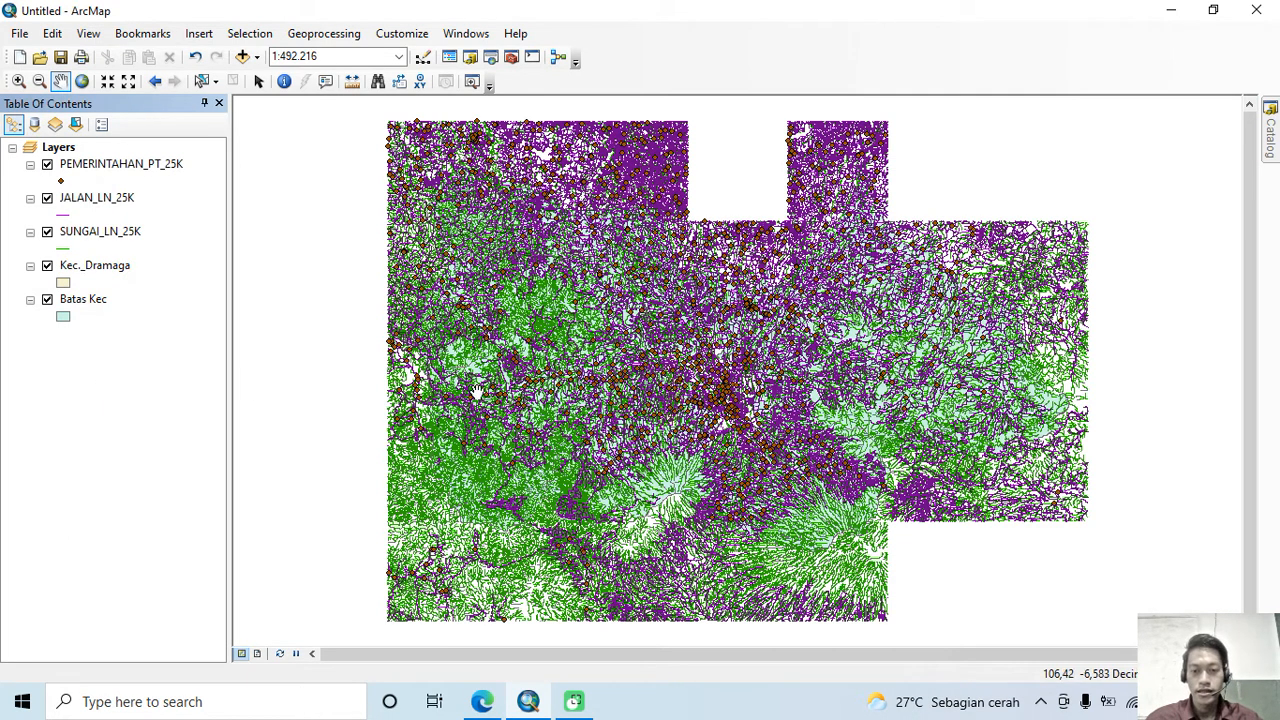
Read the Clip input, clip feature and output name instructions in the Edge PDF, and locate the Kec._Dramaga layer in ArcMap.
left_click(482, 701)
scroll(671, 212, "down", 1)
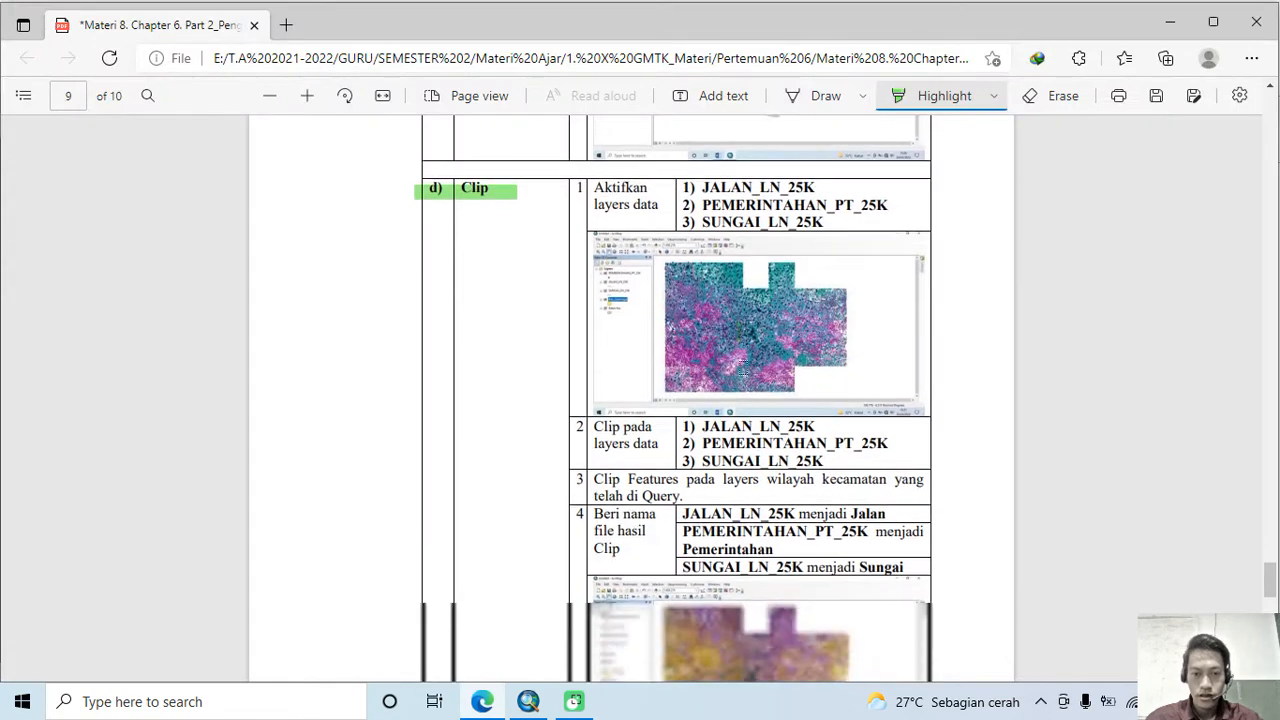
scroll(695, 390, "down", 1)
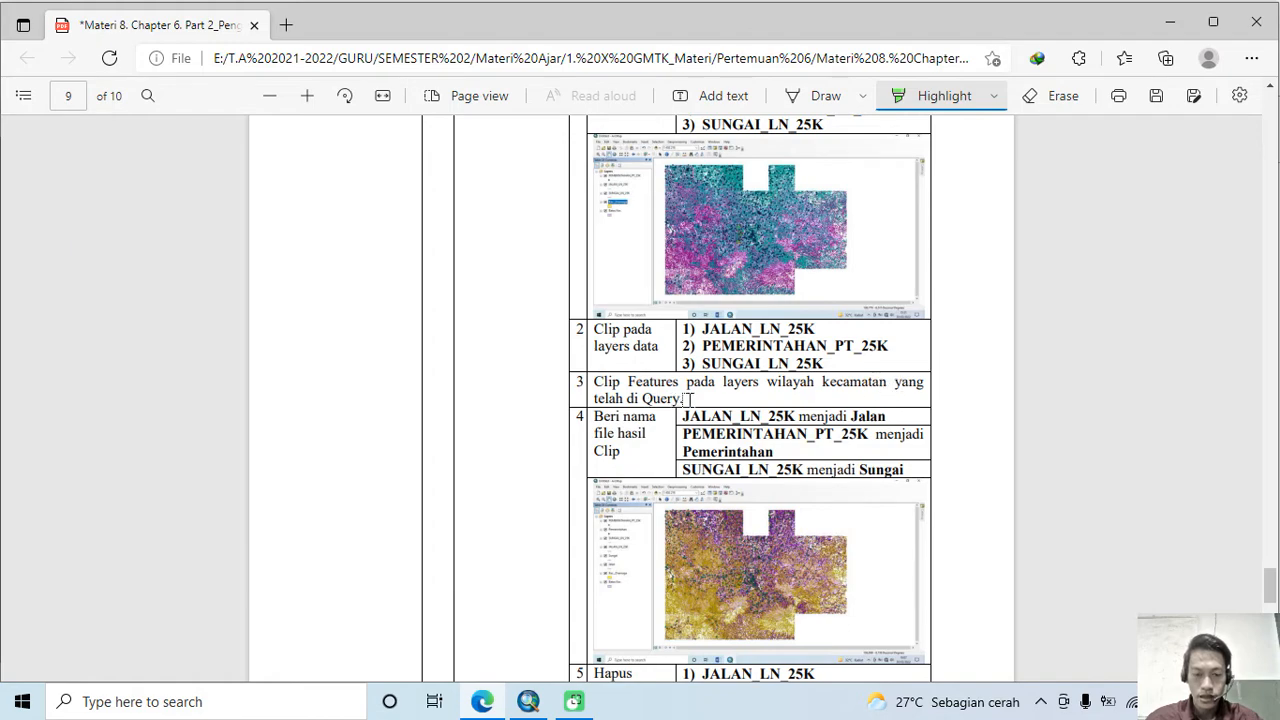
left_click(1168, 22)
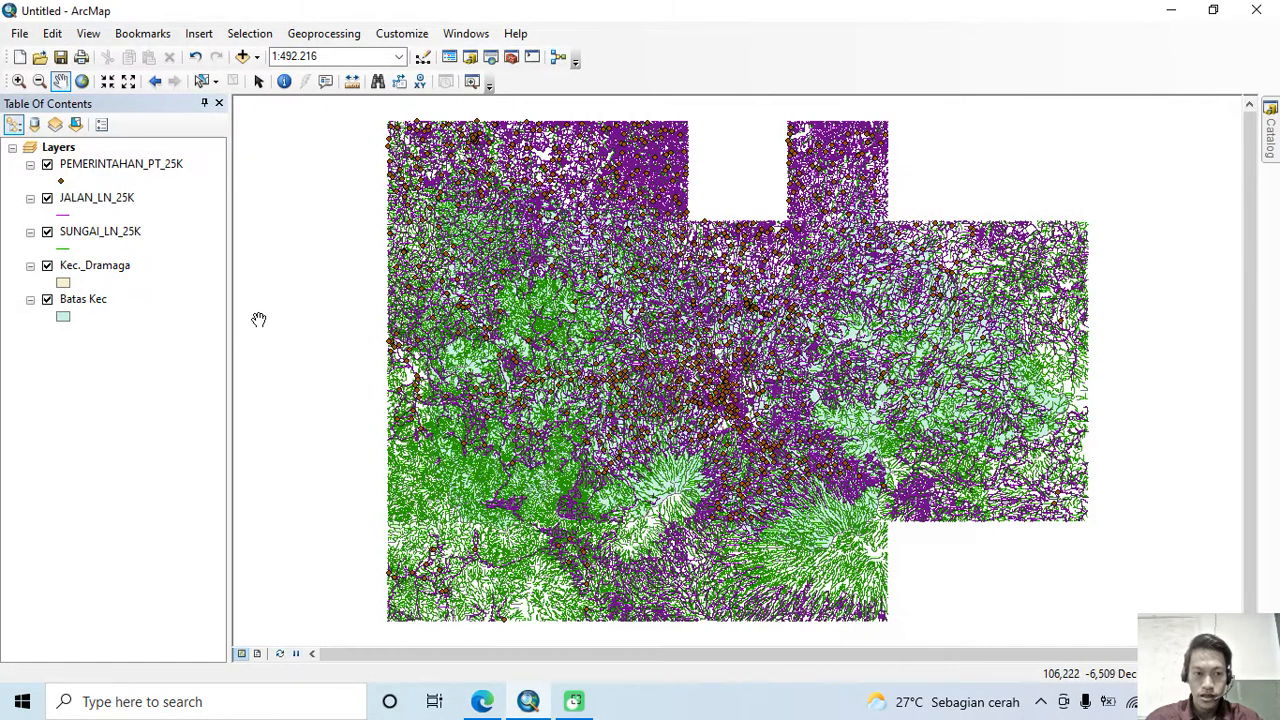
left_click(109, 267)
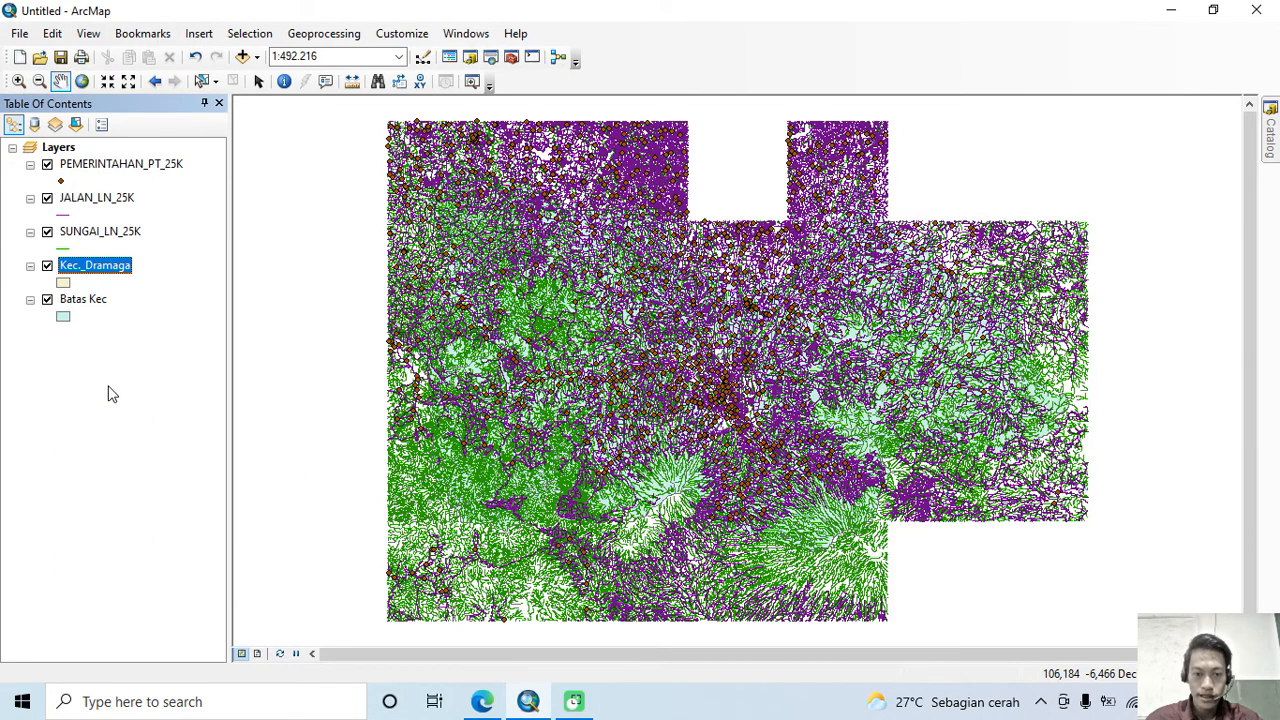
left_click(482, 701)
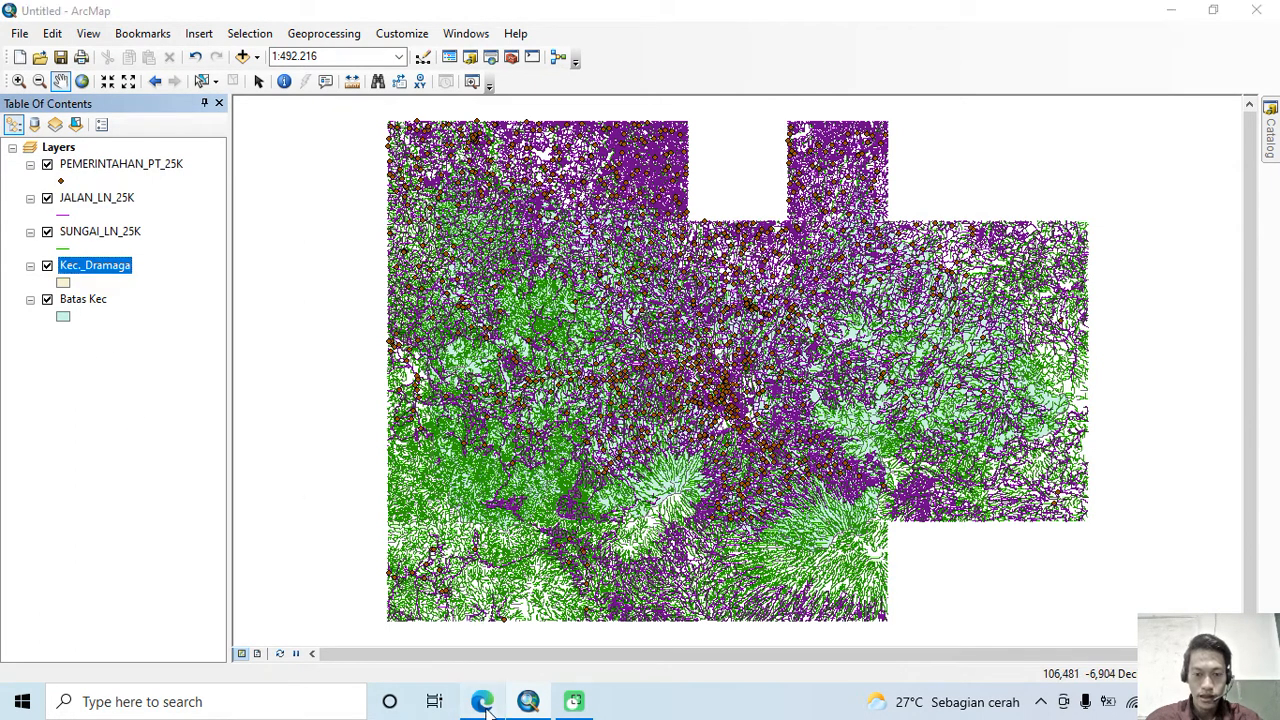
left_click(1168, 22)
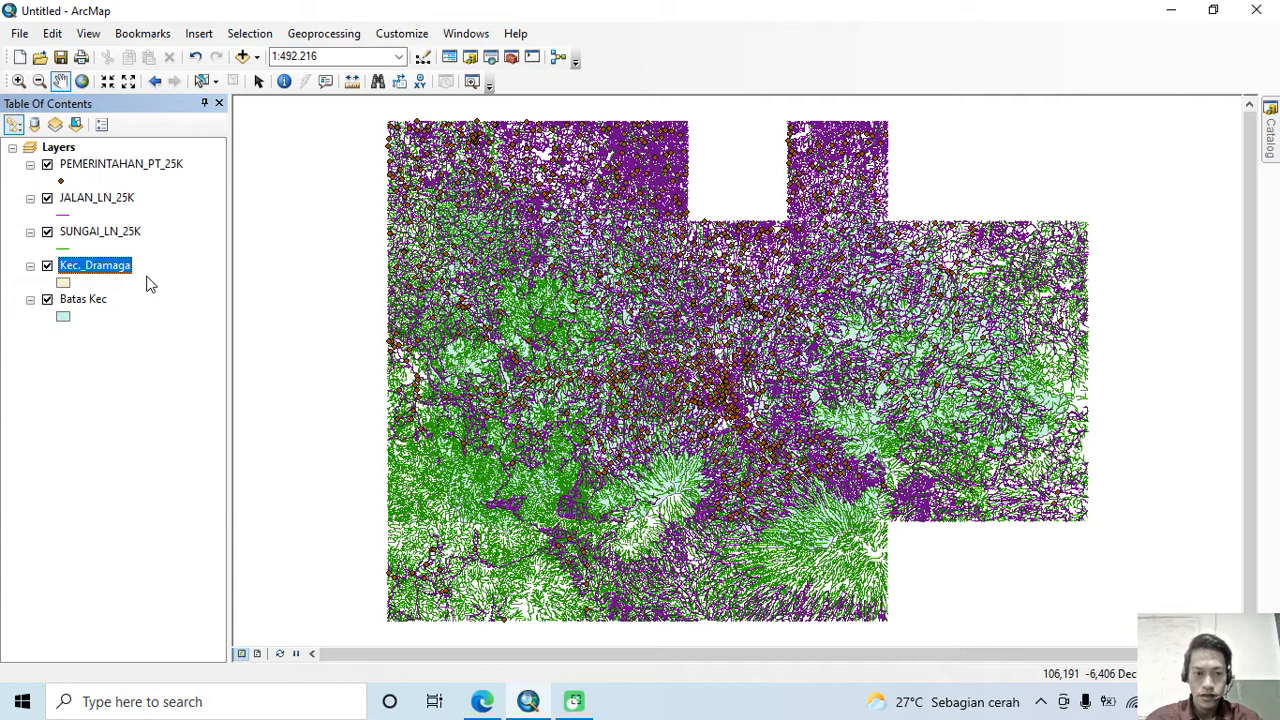
left_click(126, 400)
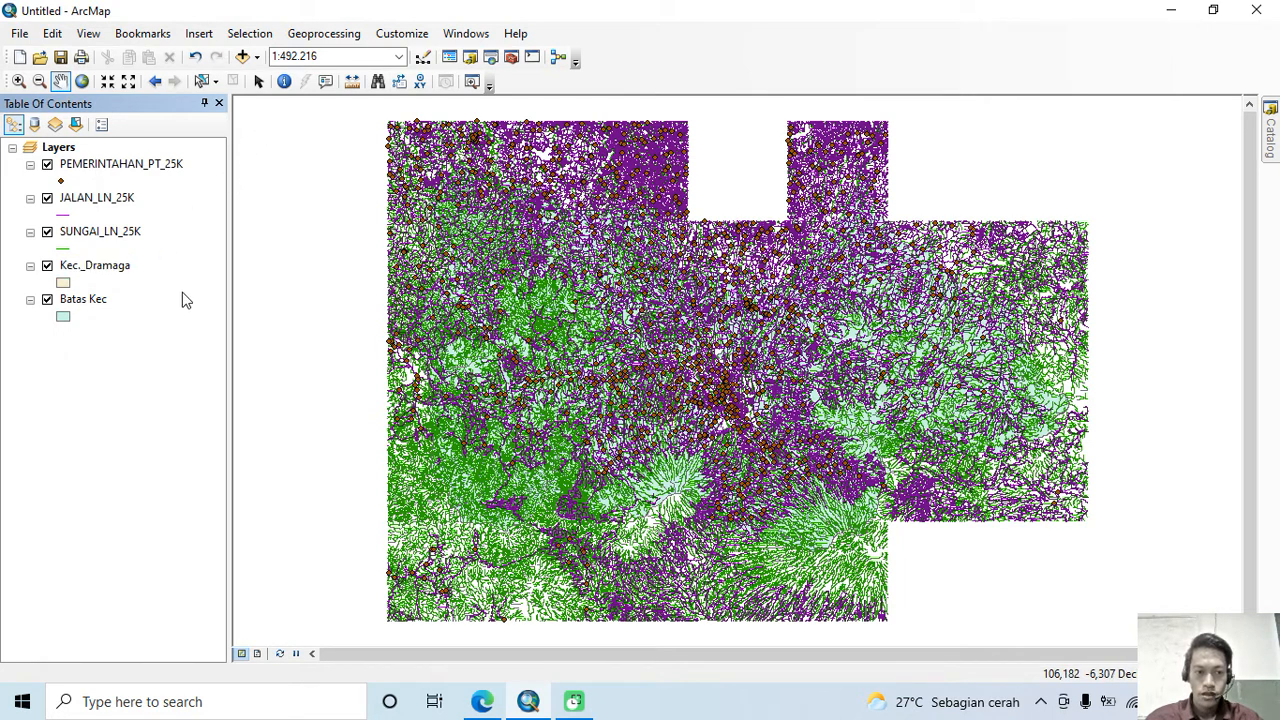
Start a Clip with PEMERINTAHAN_PT_25K as the input features and Kec._Dramaga as the clip features.
left_click(322, 33)
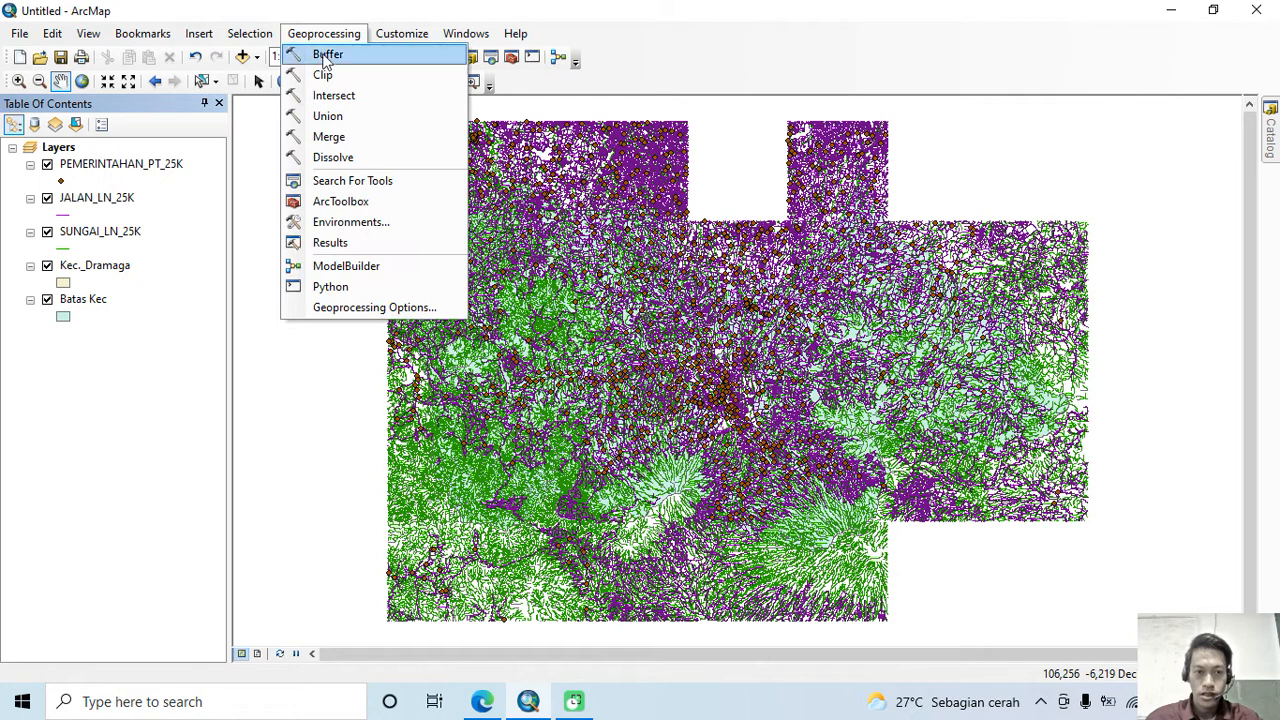
left_click(324, 74)
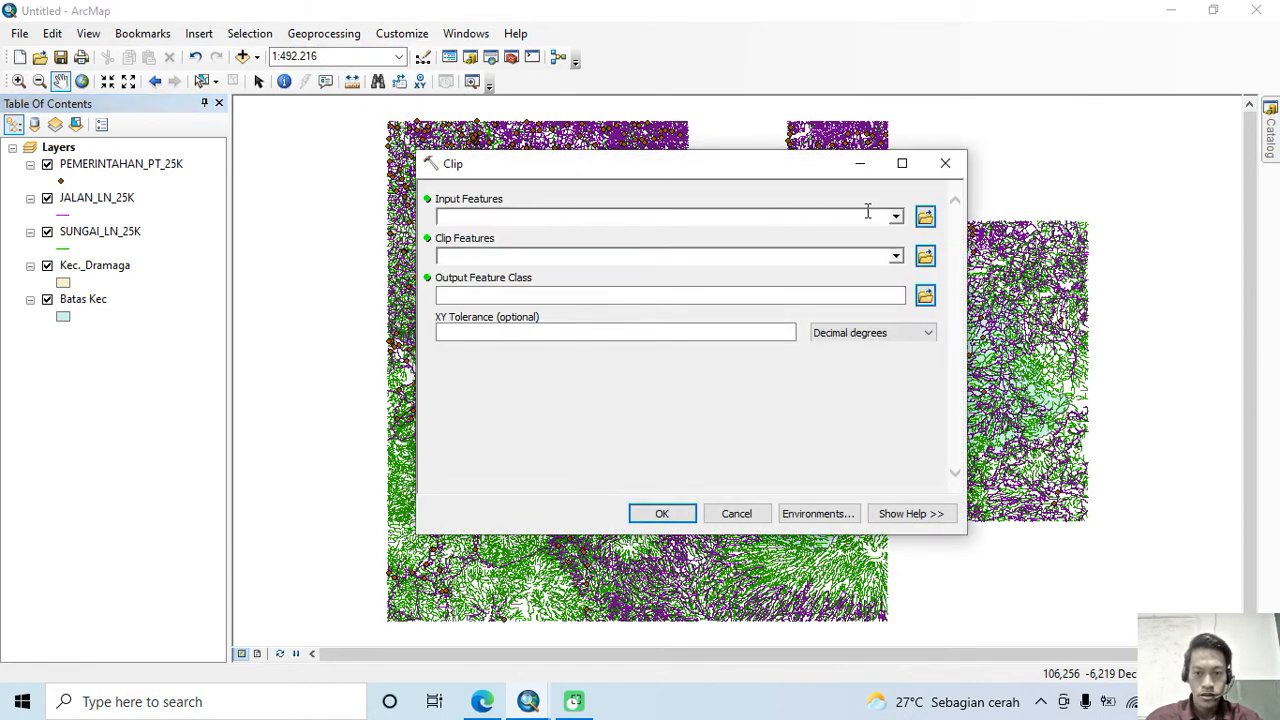
left_click(896, 218)
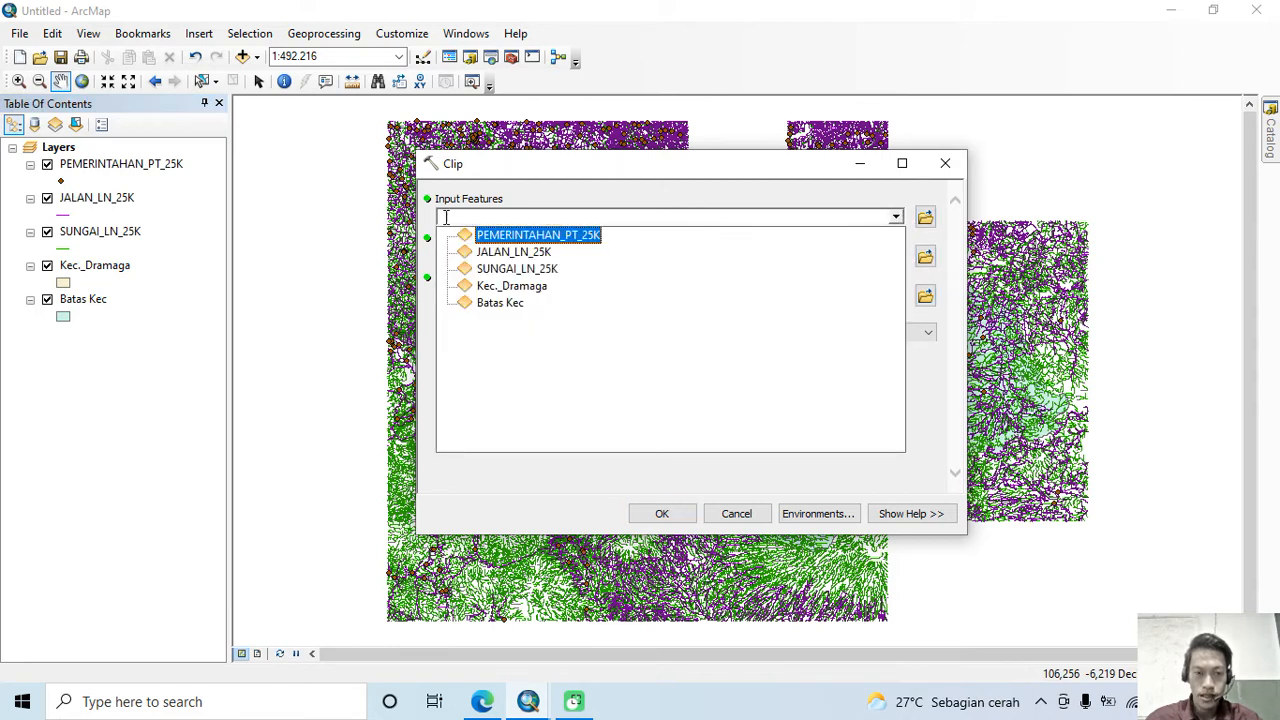
left_click(547, 237)
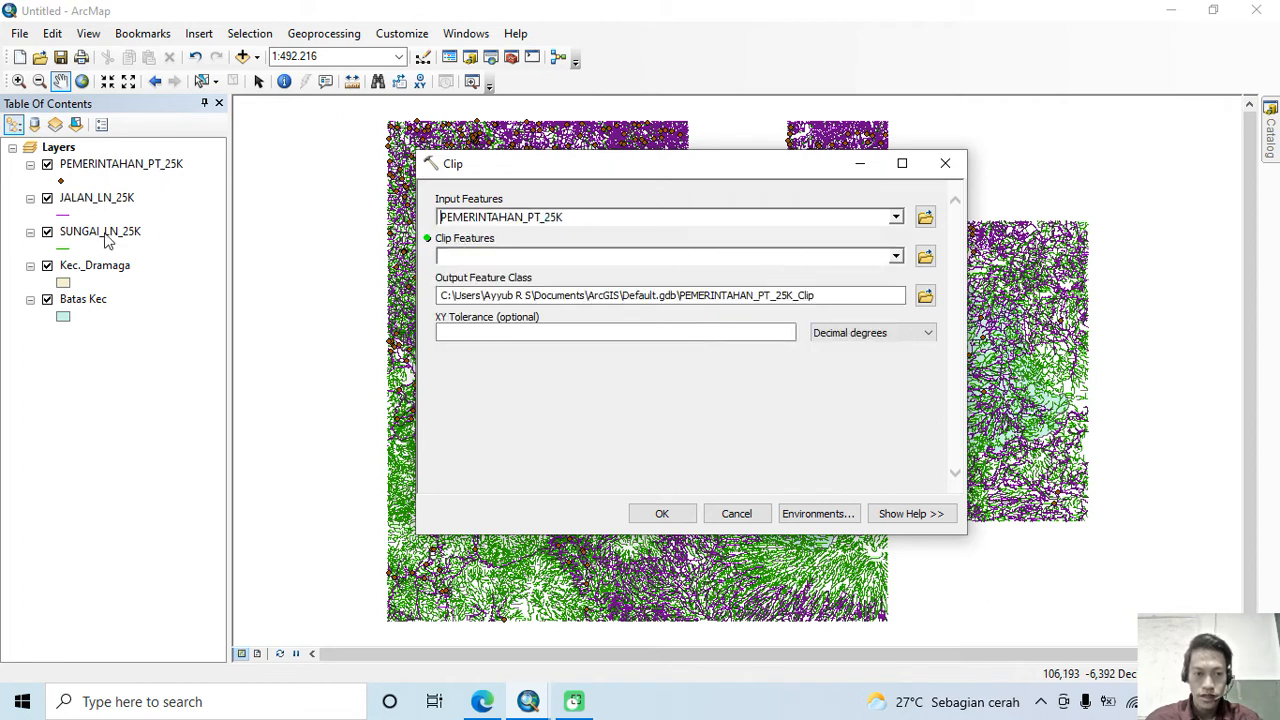
left_click(77, 265)
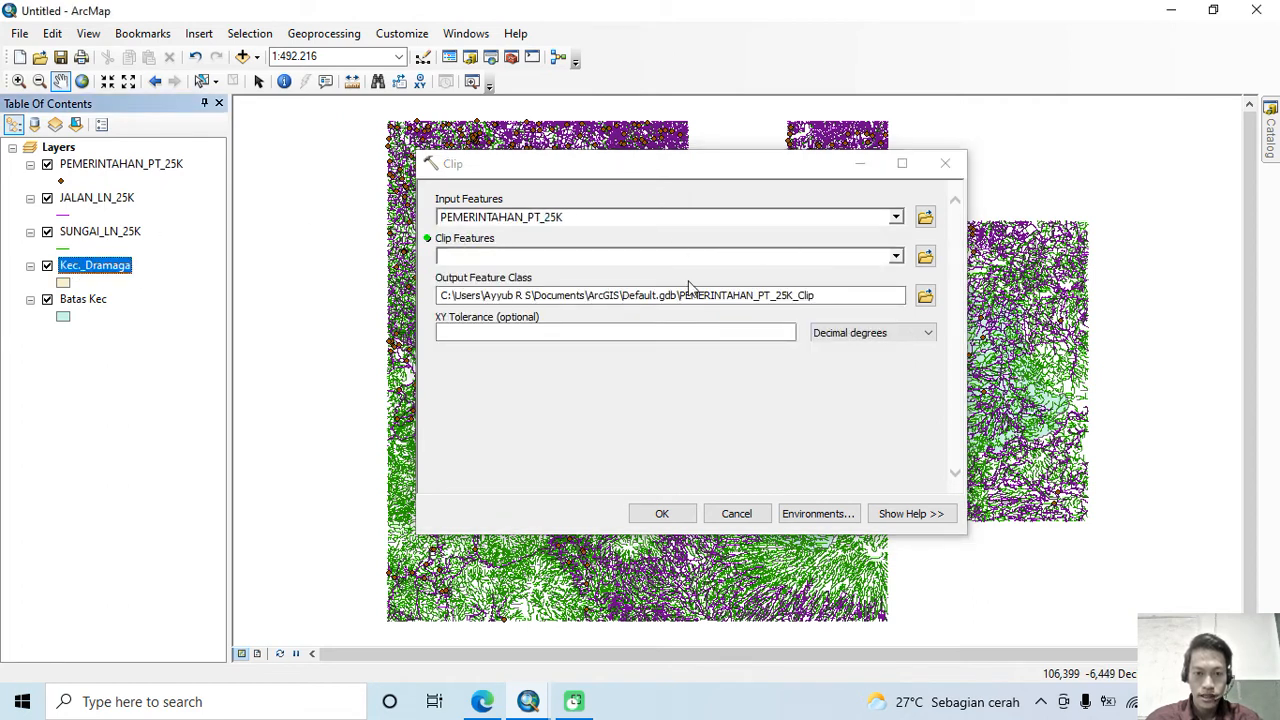
left_click(897, 259)
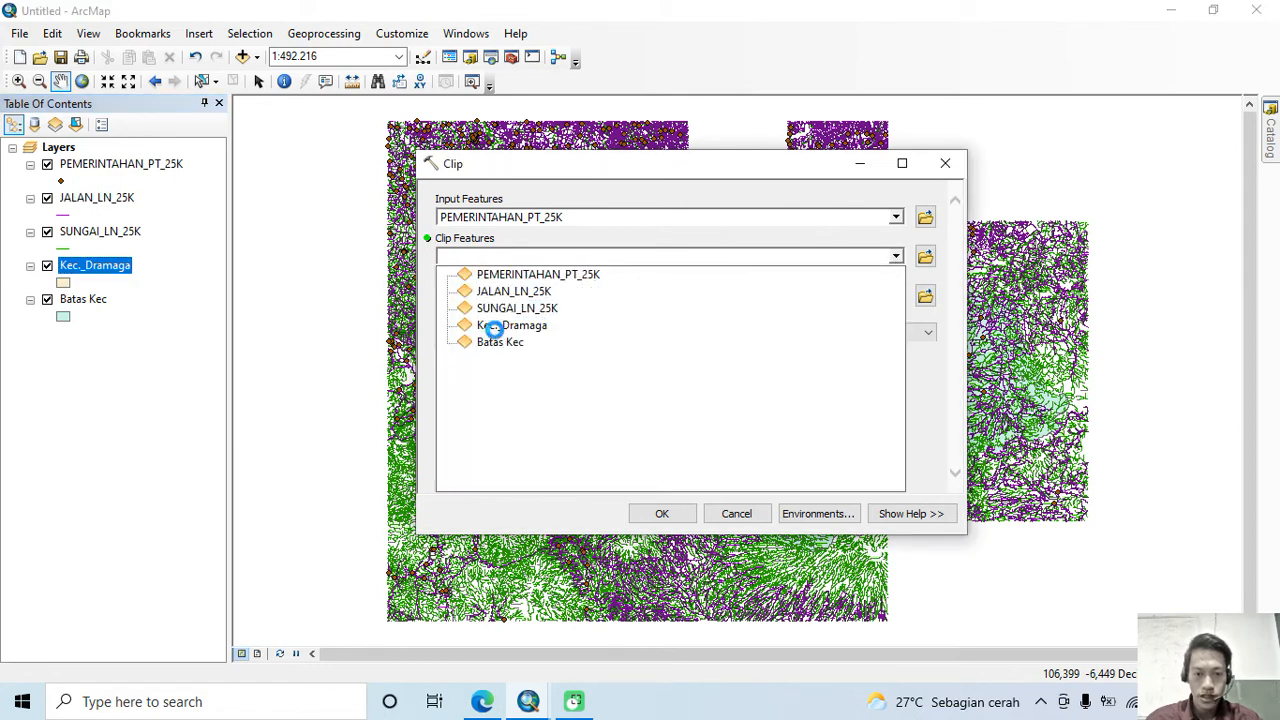
left_click(495, 326)
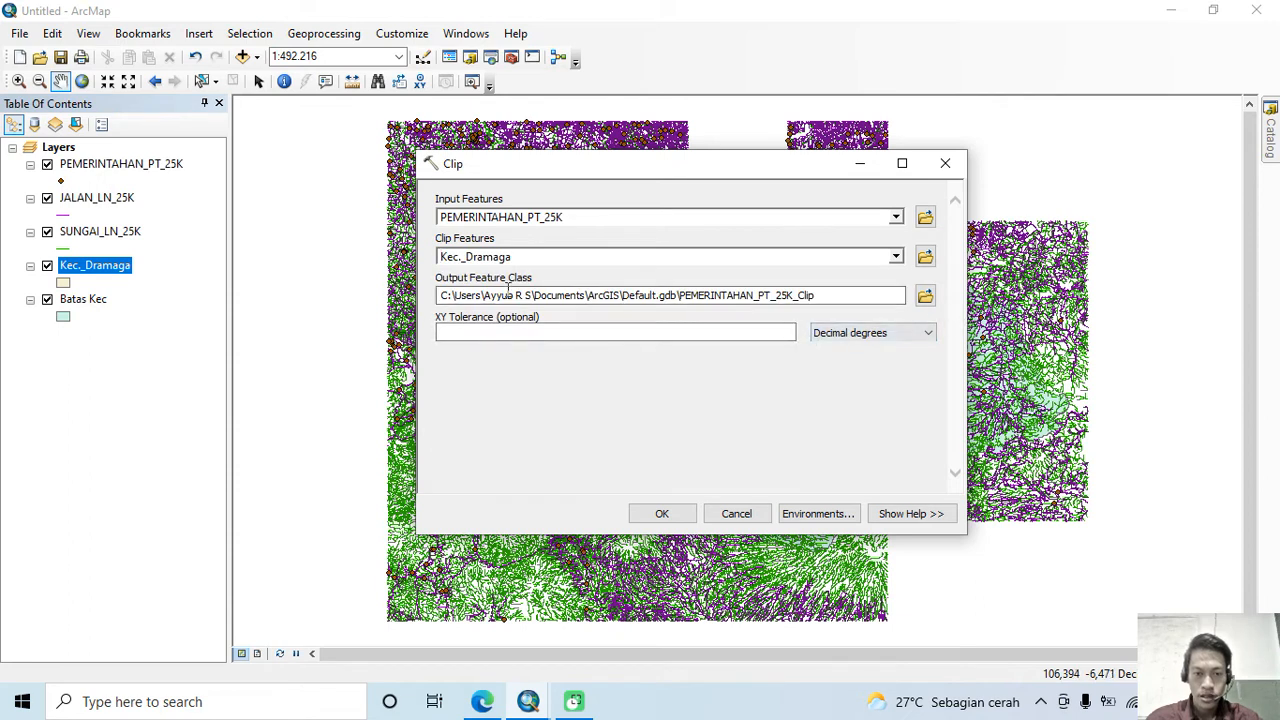
Name the clip output Pemerintahan in the Bahan Praktik folder and run the Clip.
left_click(926, 297)
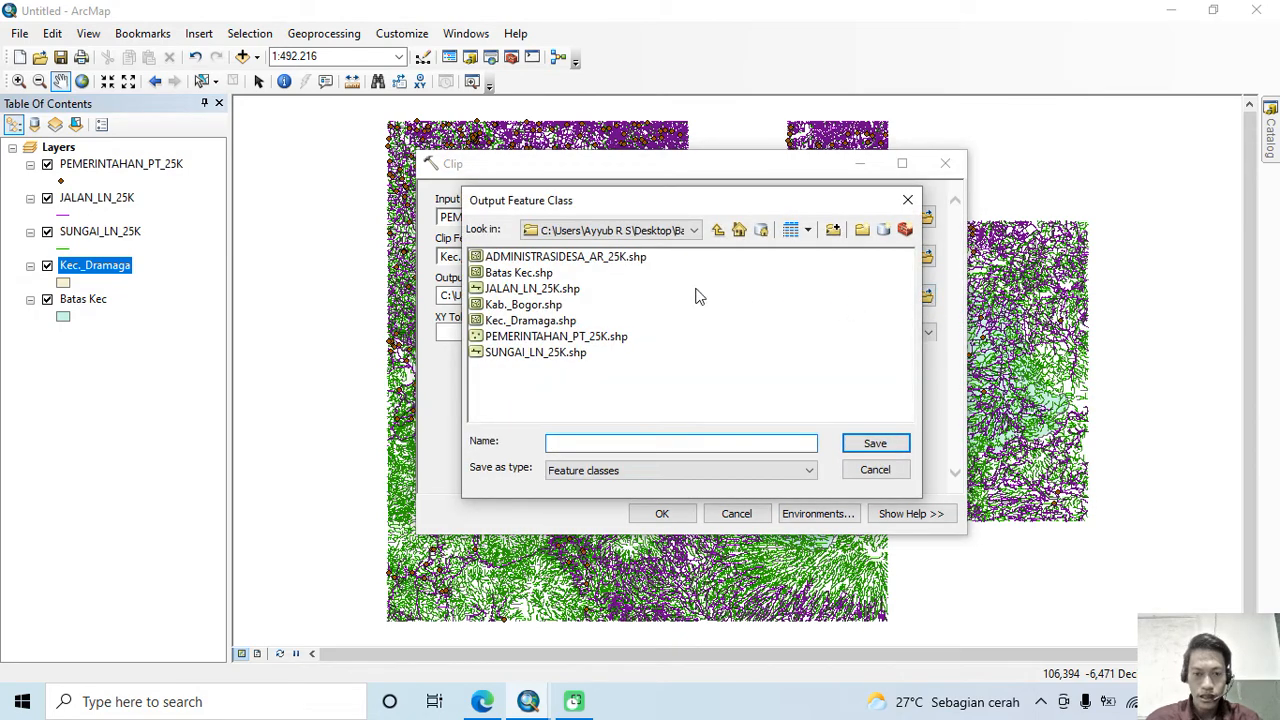
left_click(662, 232)
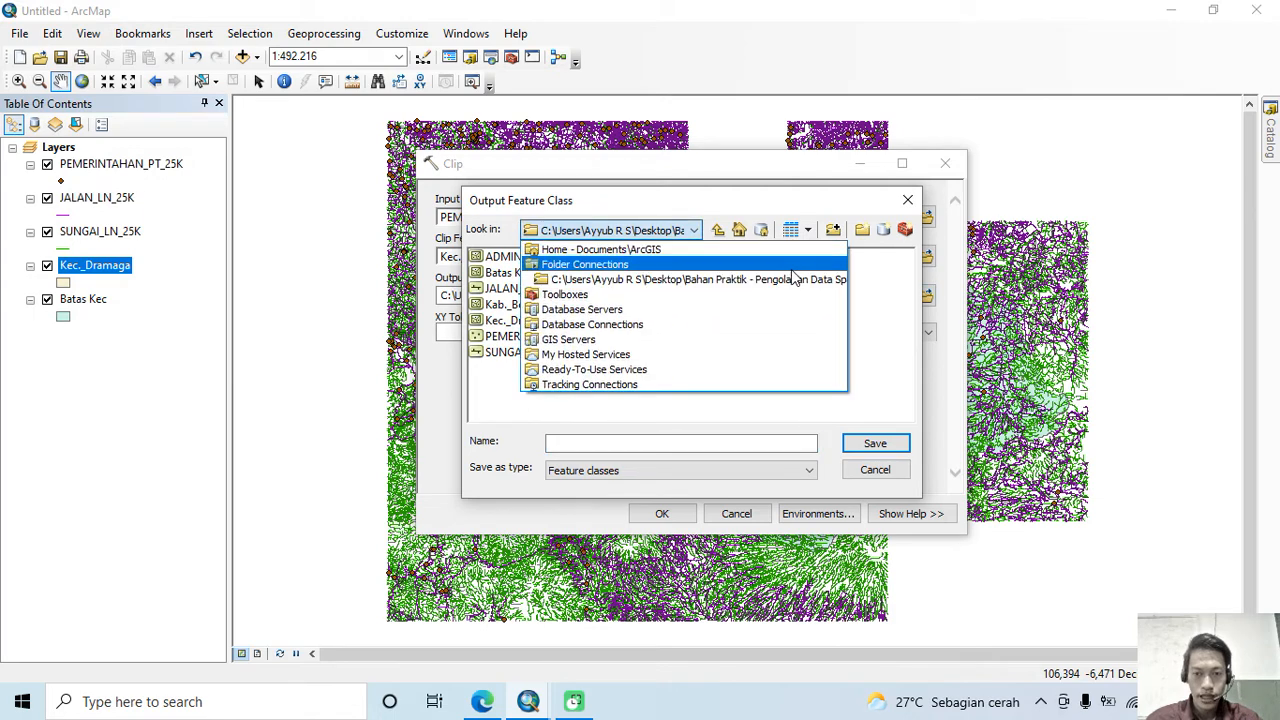
left_click(898, 288)
left_click(598, 443)
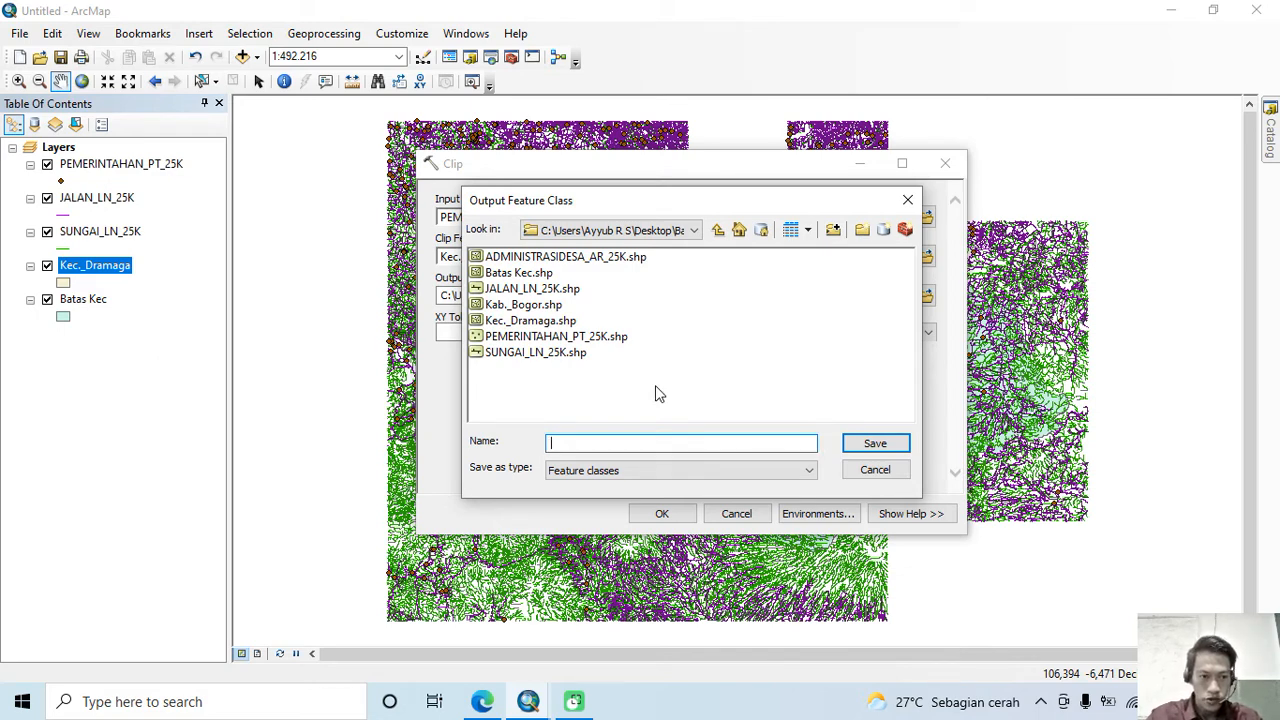
type("Pemer")
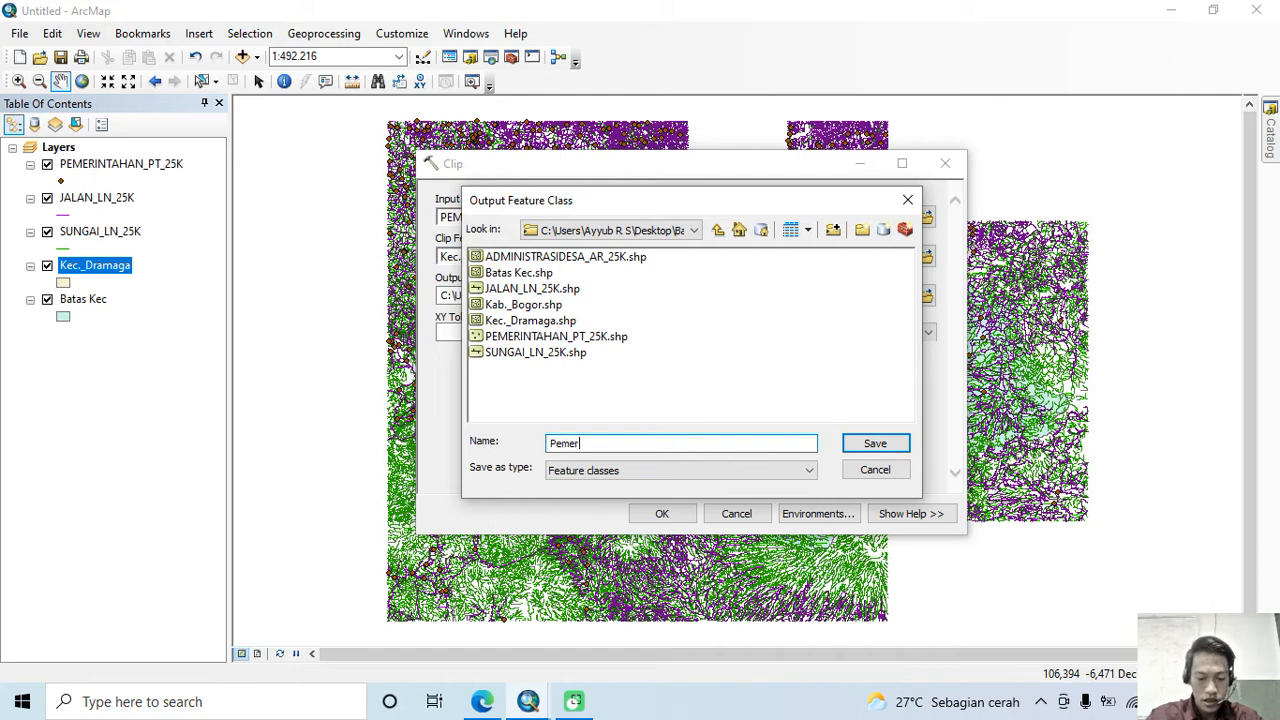
type("intahan")
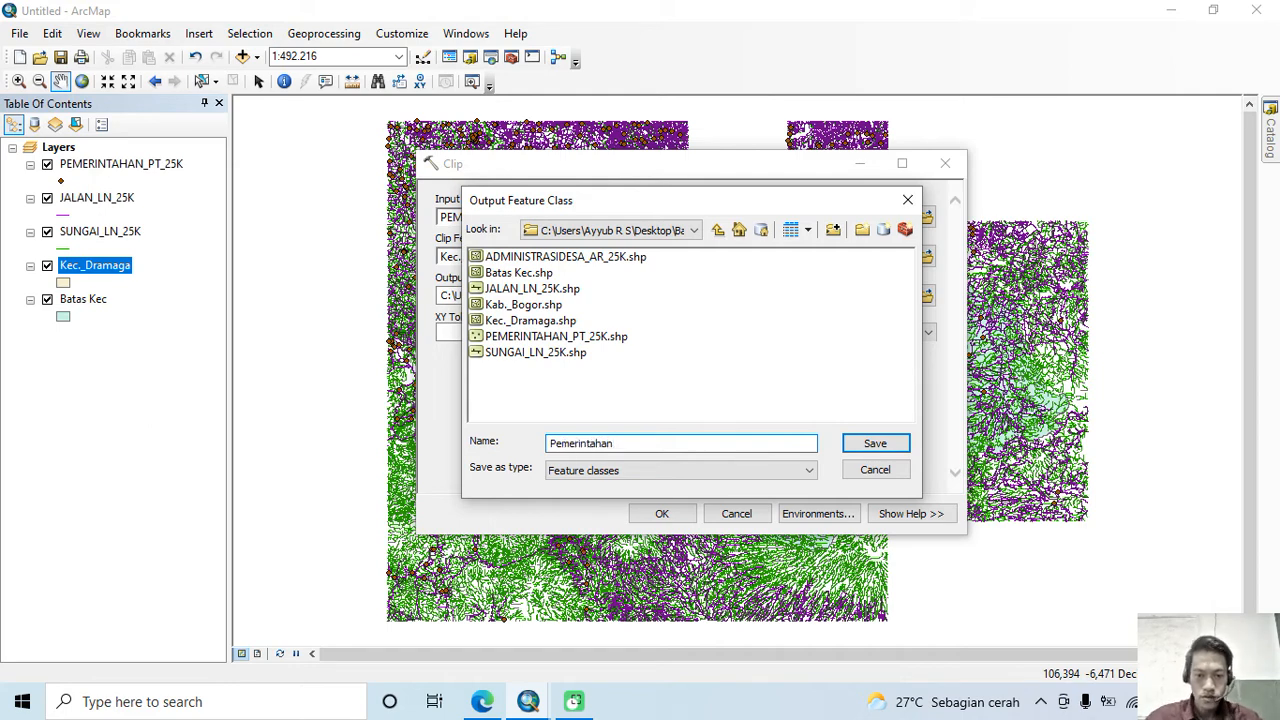
left_click(866, 446)
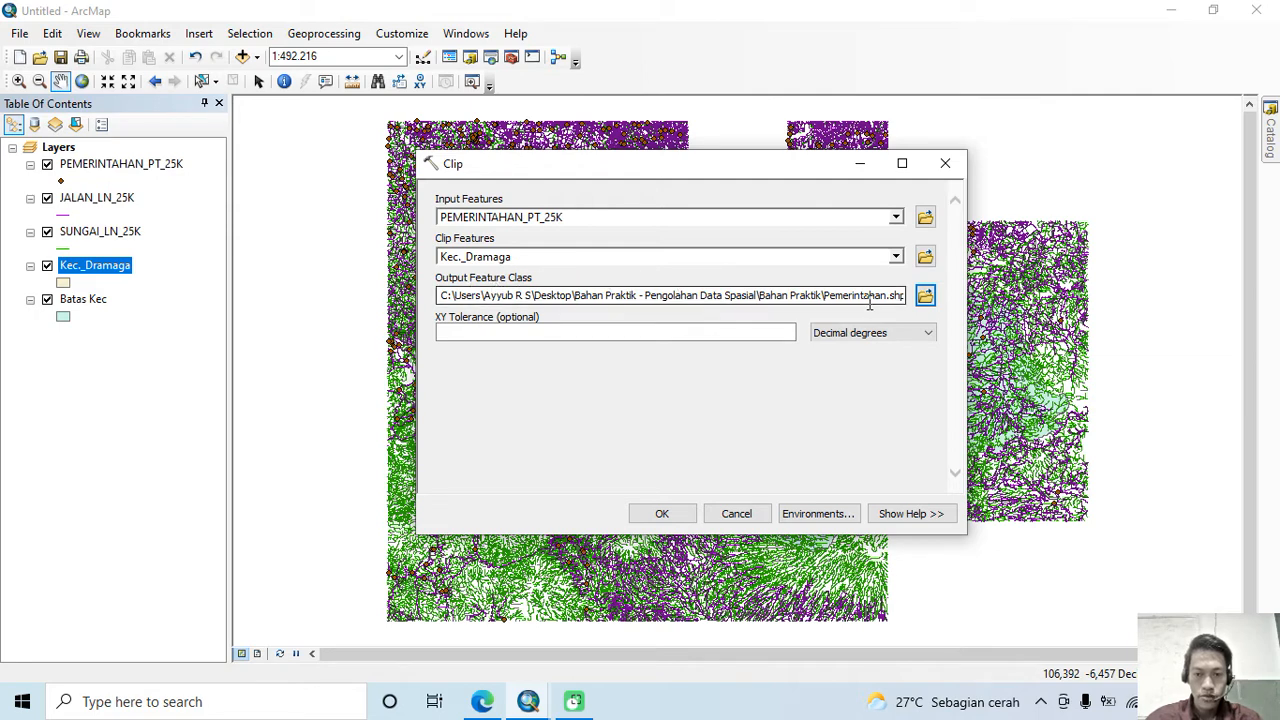
left_click(663, 514)
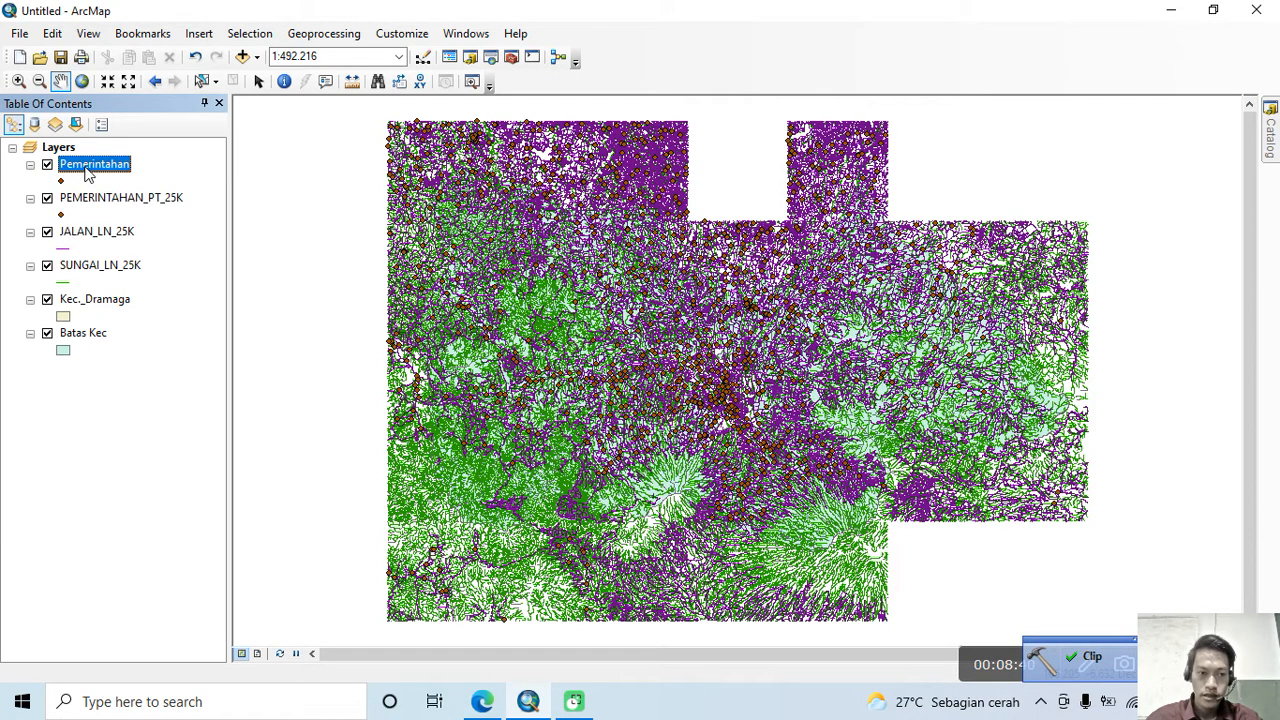
left_click(97, 360)
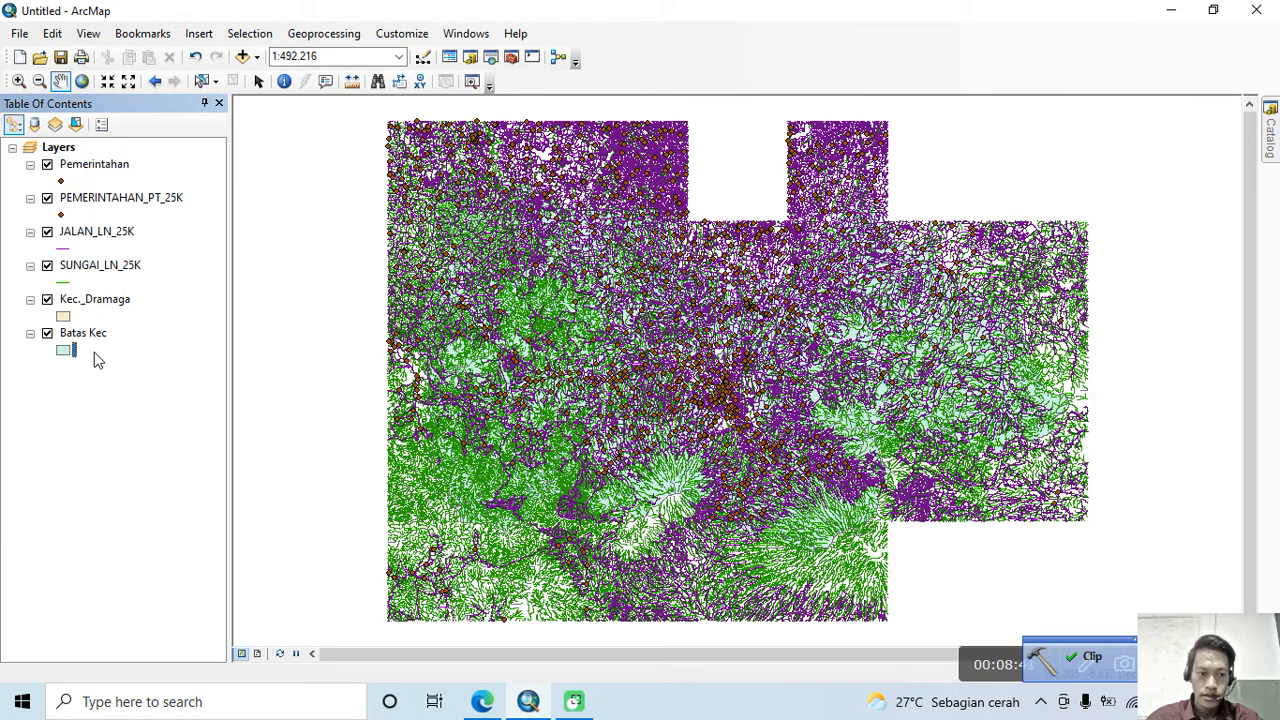
left_click(93, 233)
left_click(94, 265)
left_click(105, 168)
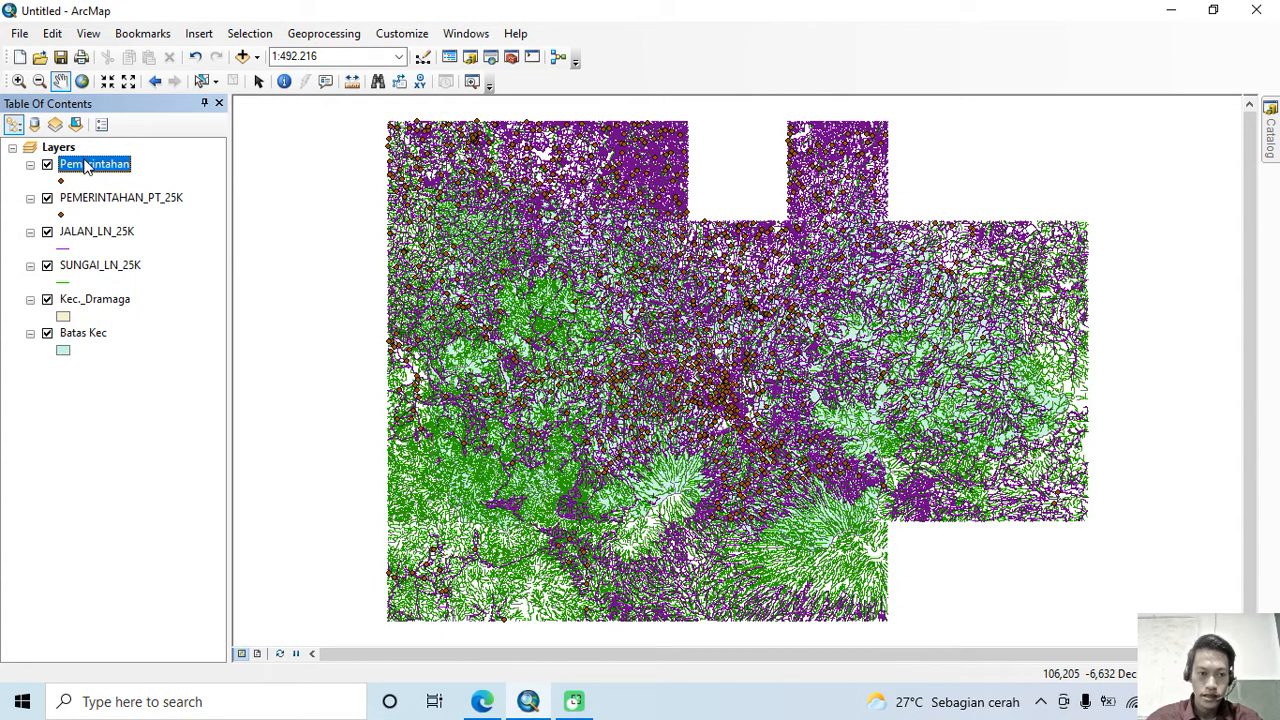
left_click(122, 388)
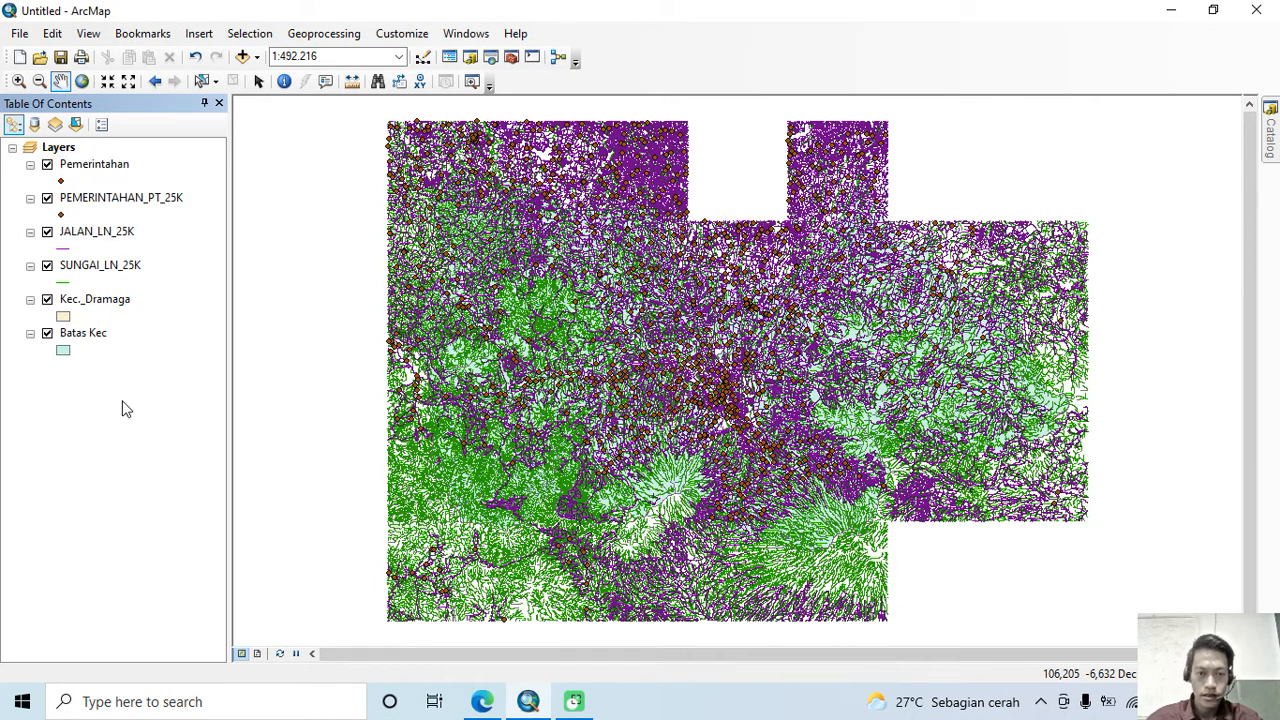
Start another Clip with JALAN_LN_25K as the input features and Kec._Dramaga as the clip features.
left_click(308, 35)
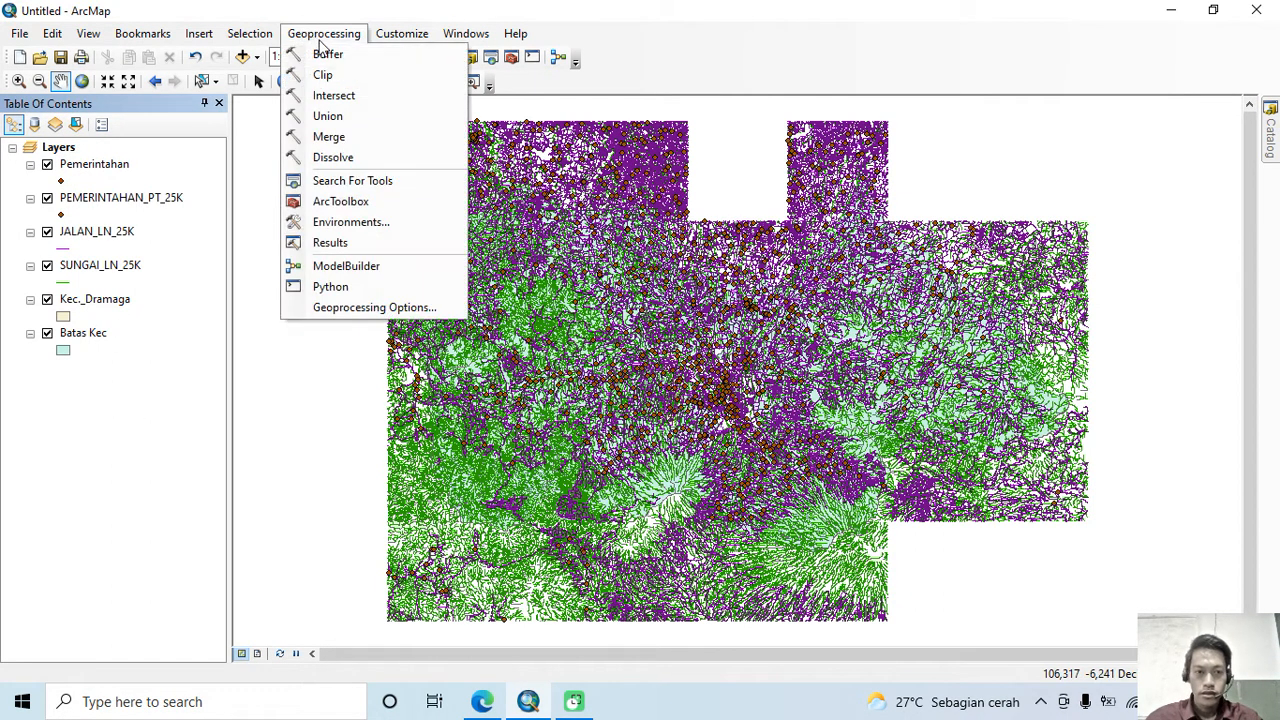
left_click(336, 75)
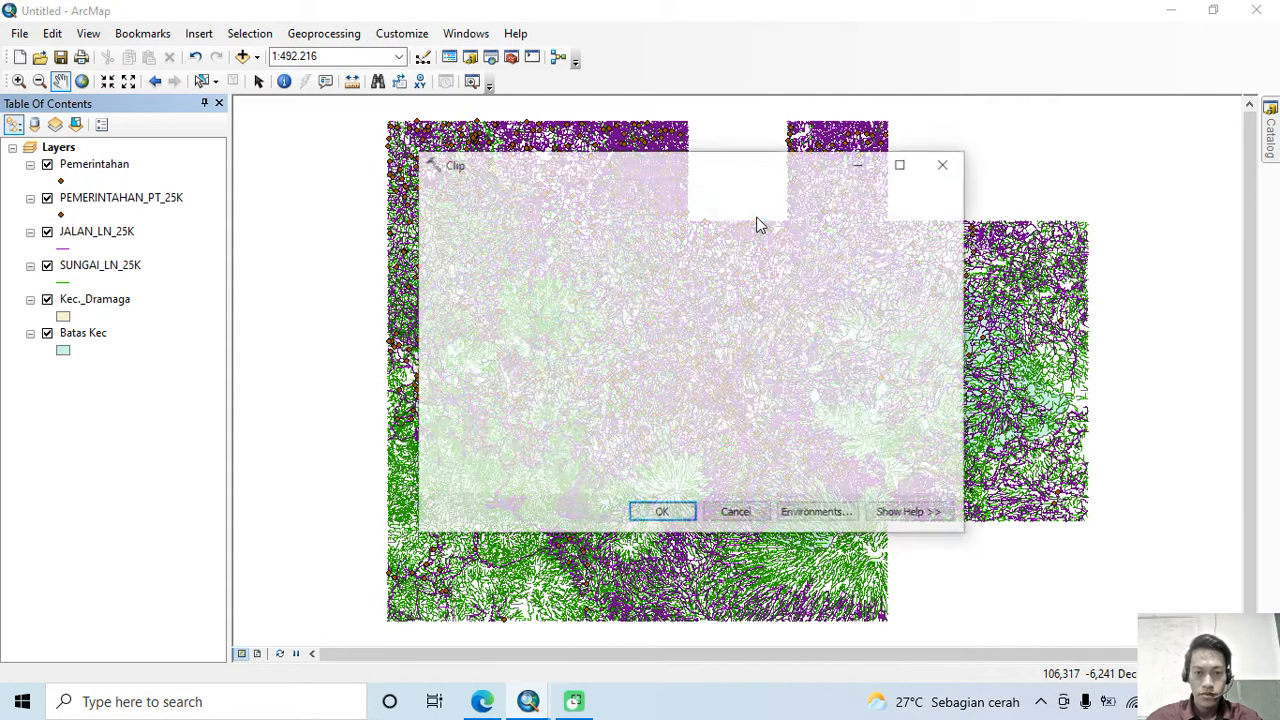
left_click(897, 217)
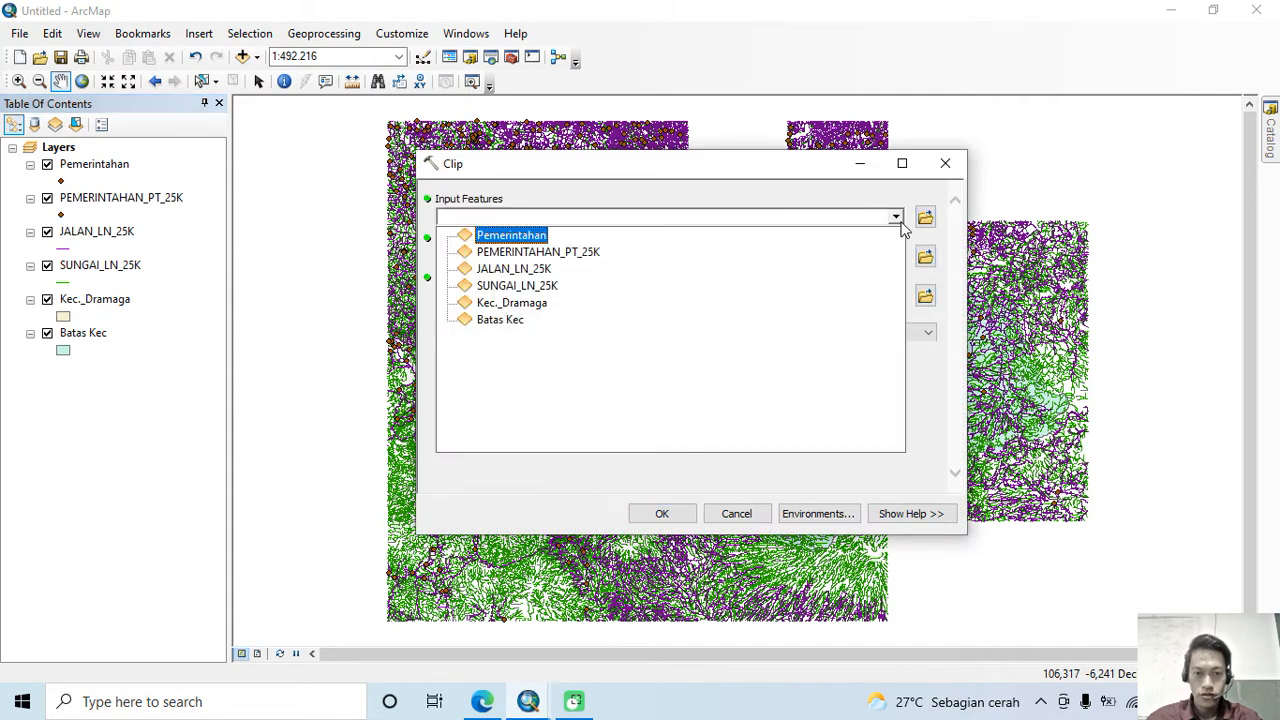
left_click(525, 268)
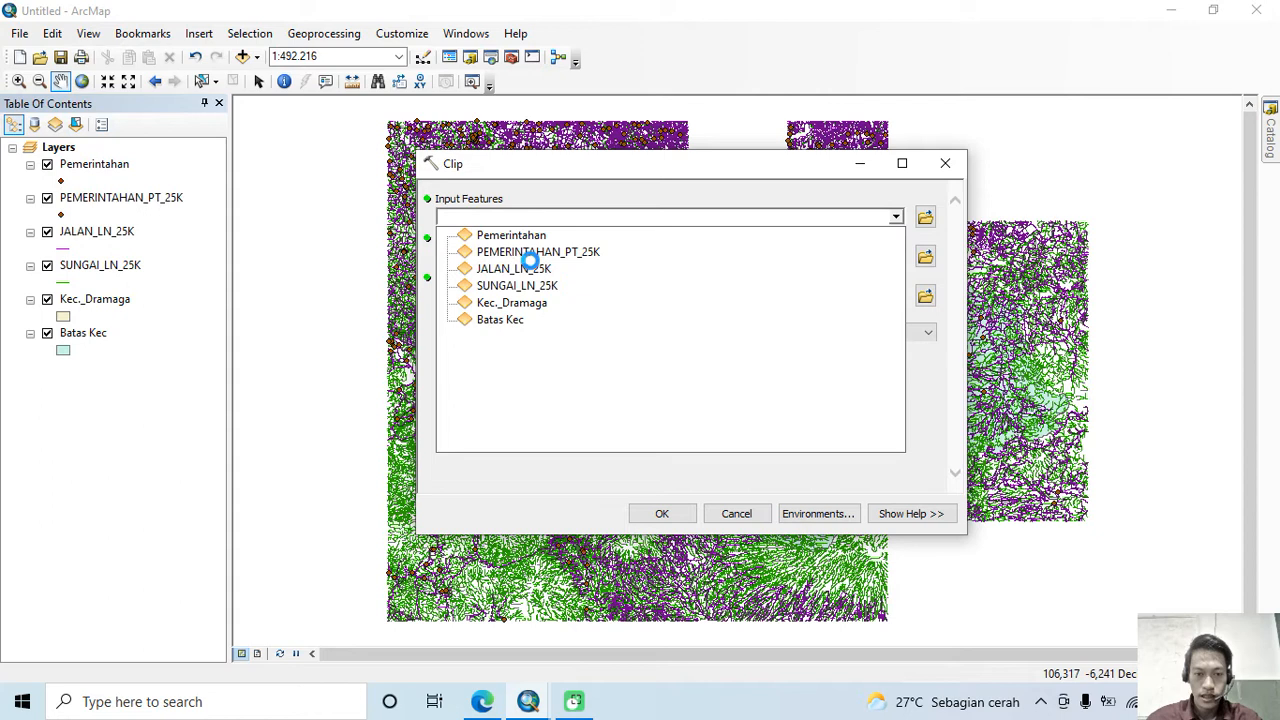
left_click(897, 256)
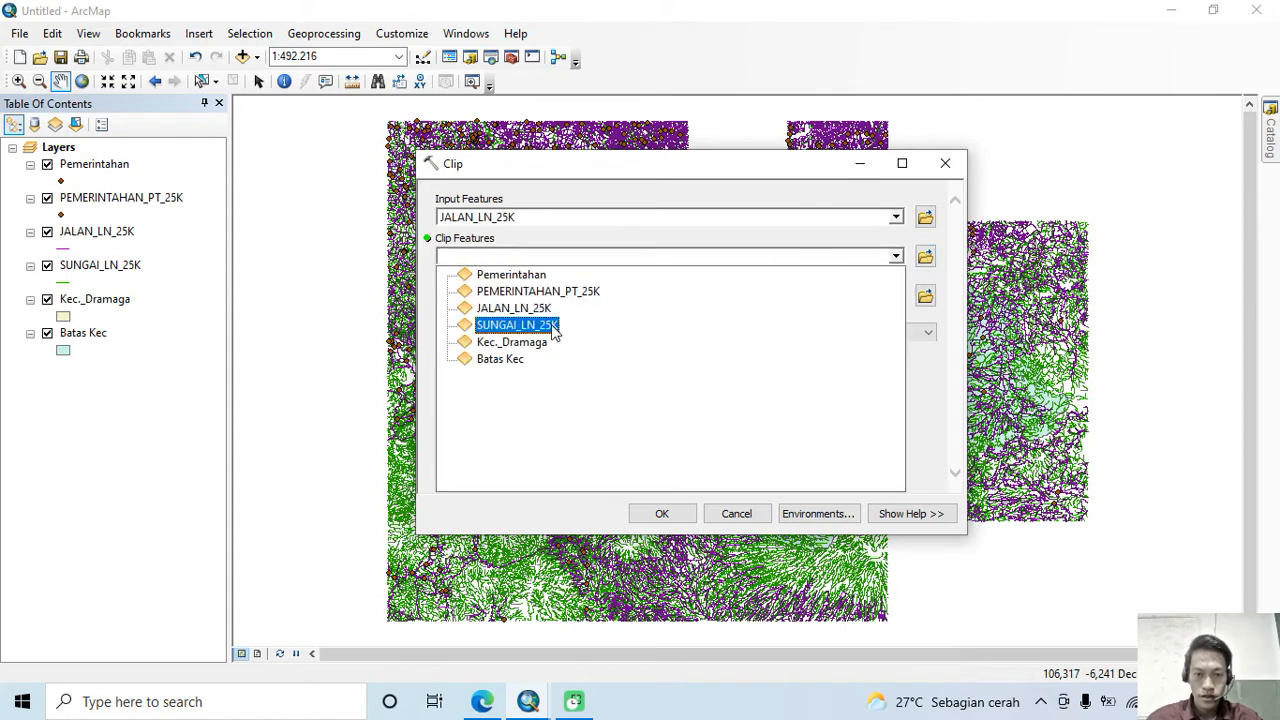
left_click(537, 342)
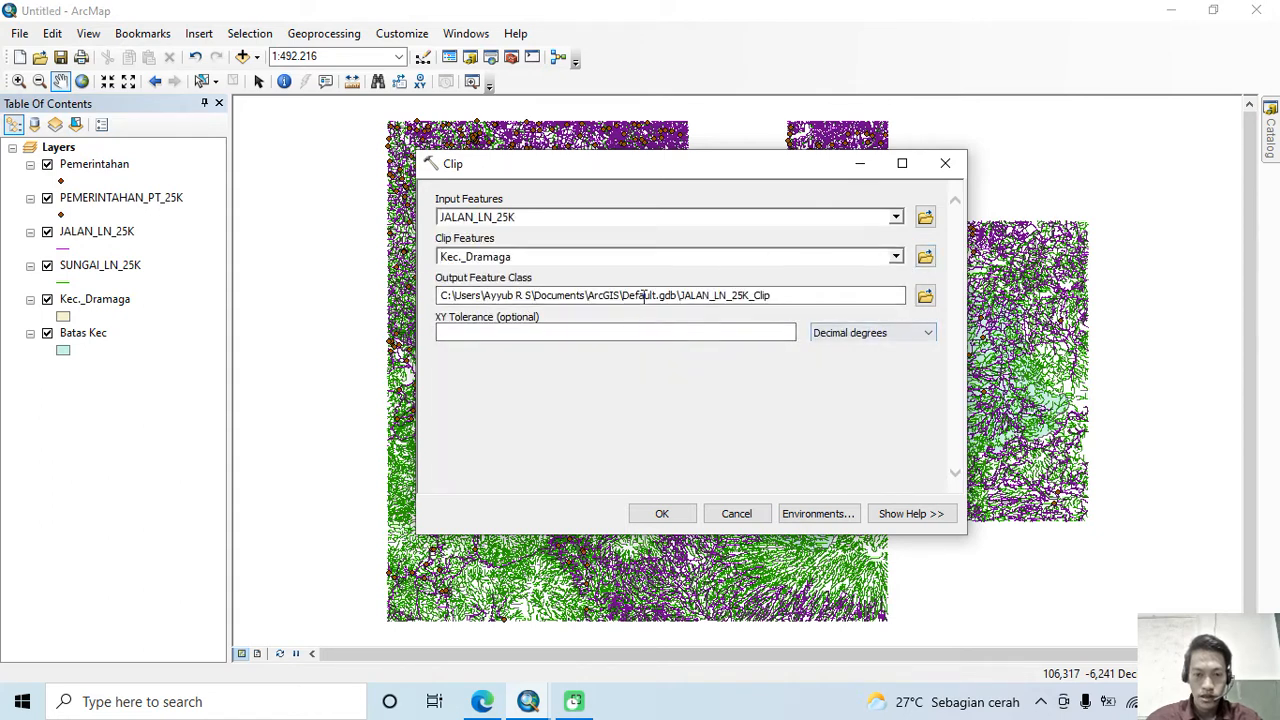
Save the road clip output as Jalan in the Bahan Praktik folder and run the Clip.
left_click(924, 298)
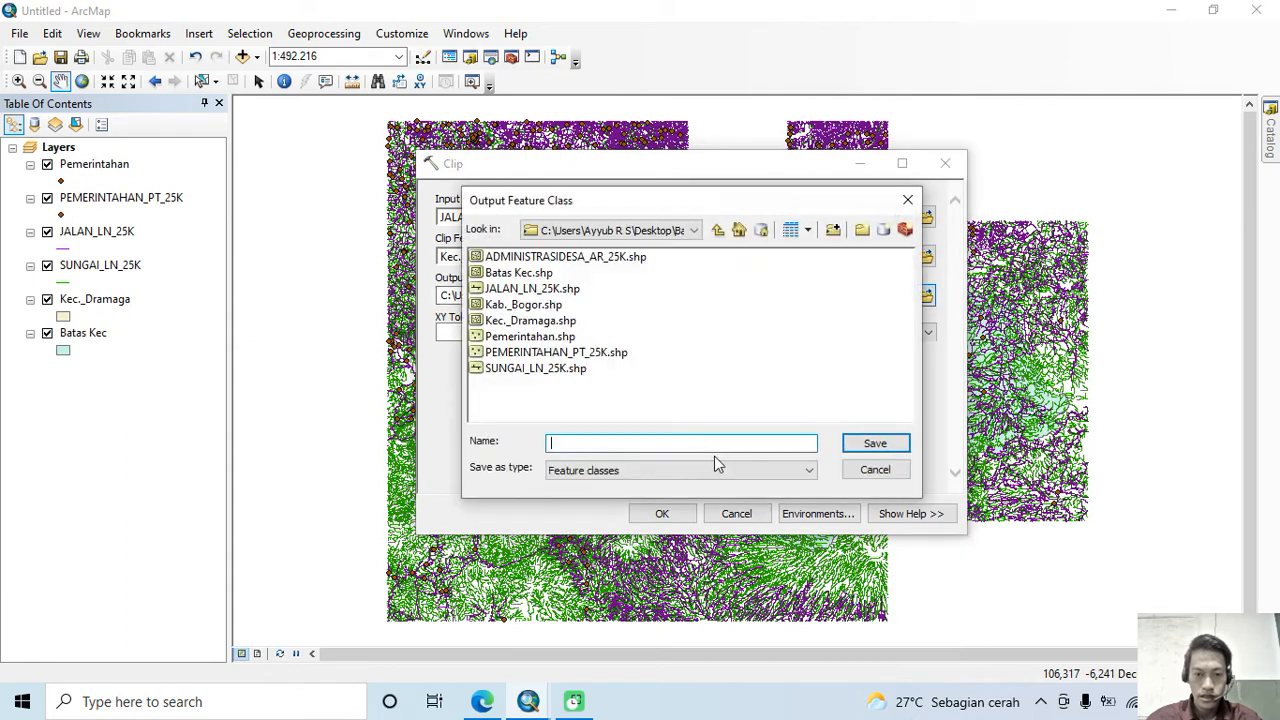
type("Jalan")
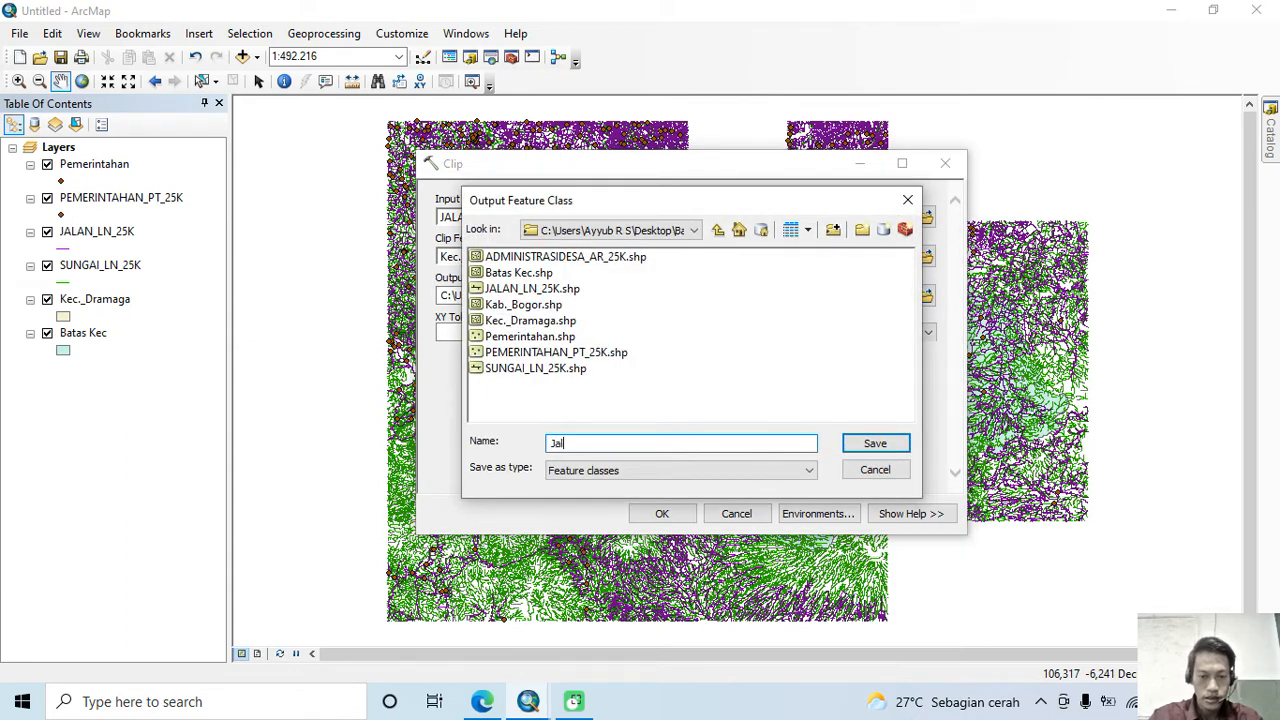
left_click(876, 443)
left_click(682, 515)
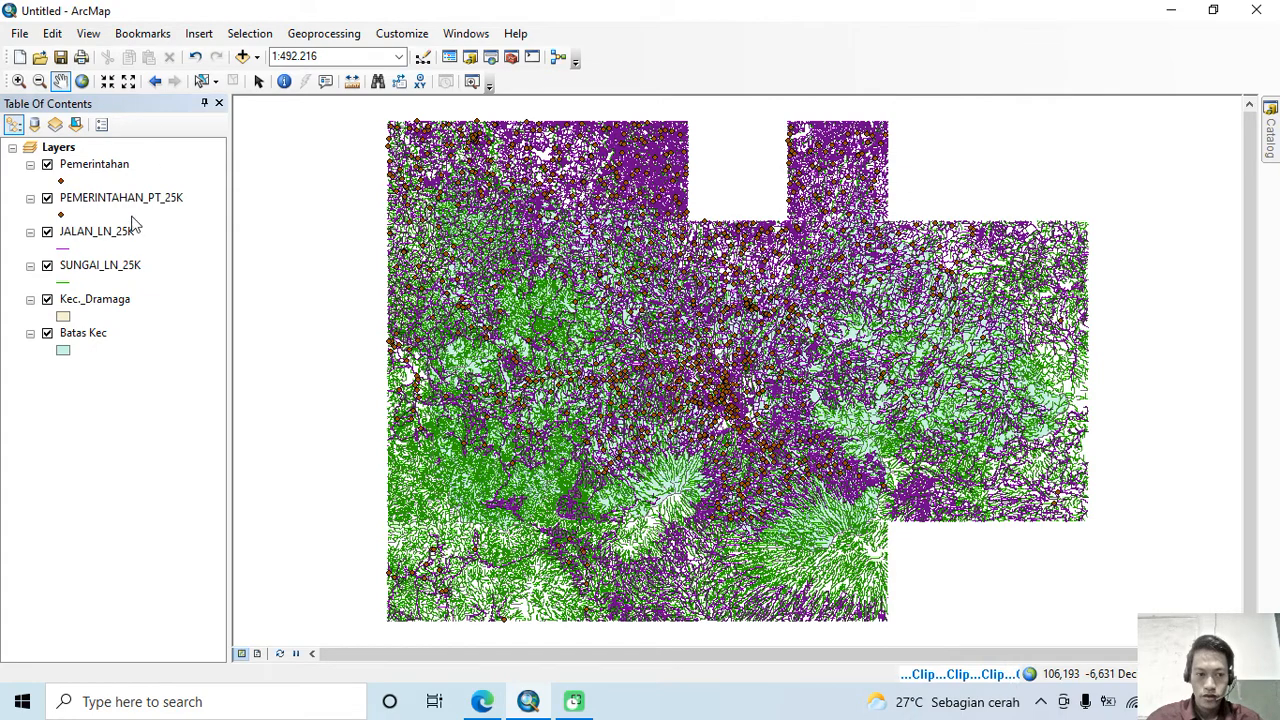
Start a third Clip with SUNGAI_LN_25K as the input features and Kec._Dramaga as the clip features.
left_click(323, 33)
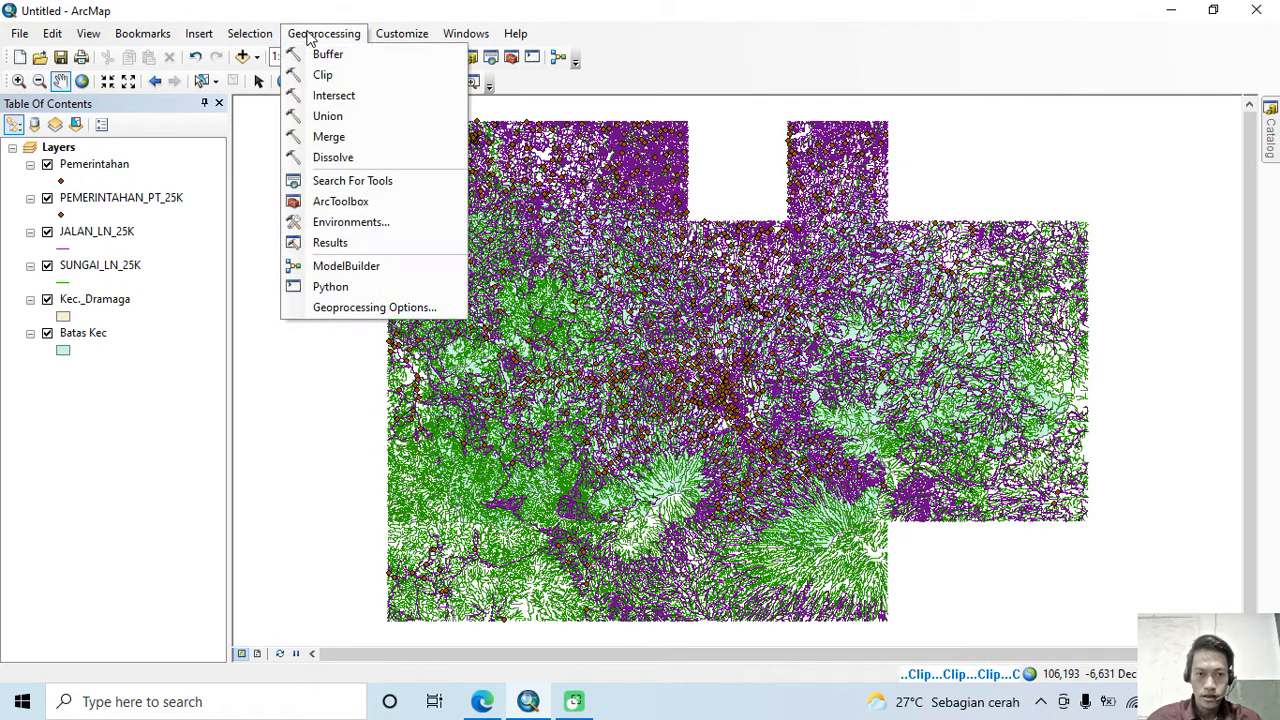
left_click(318, 76)
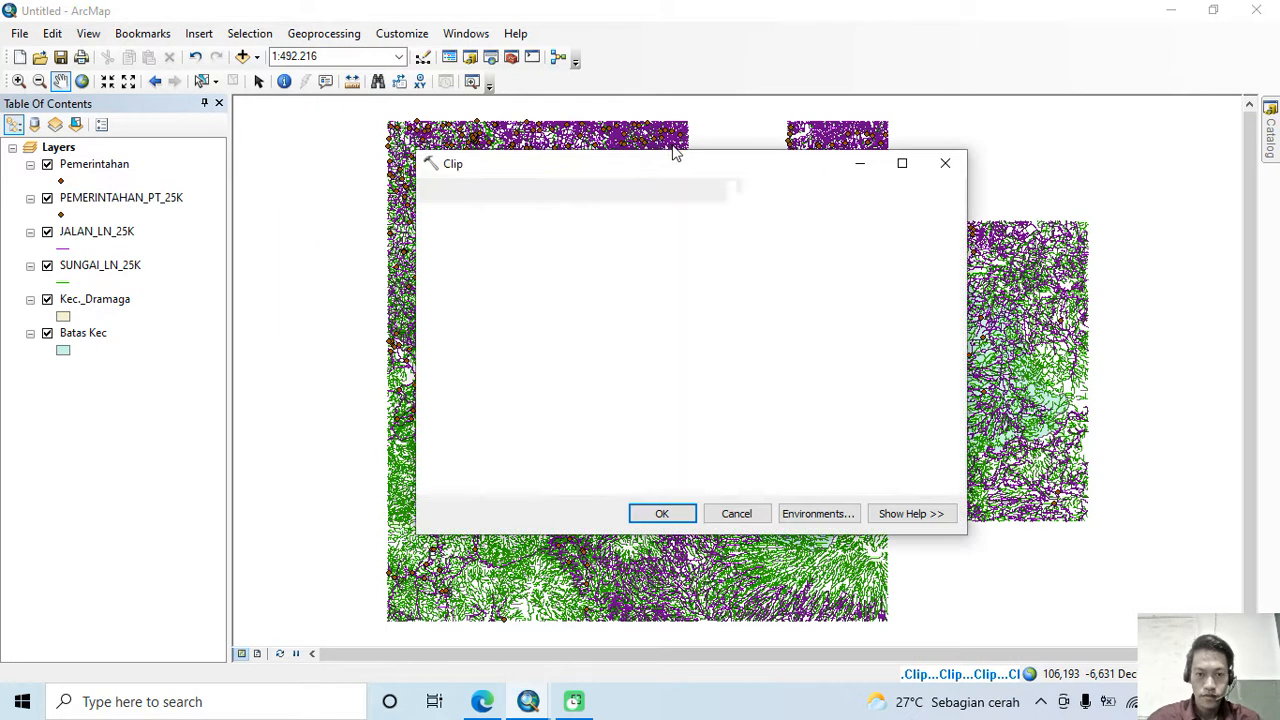
left_click(898, 216)
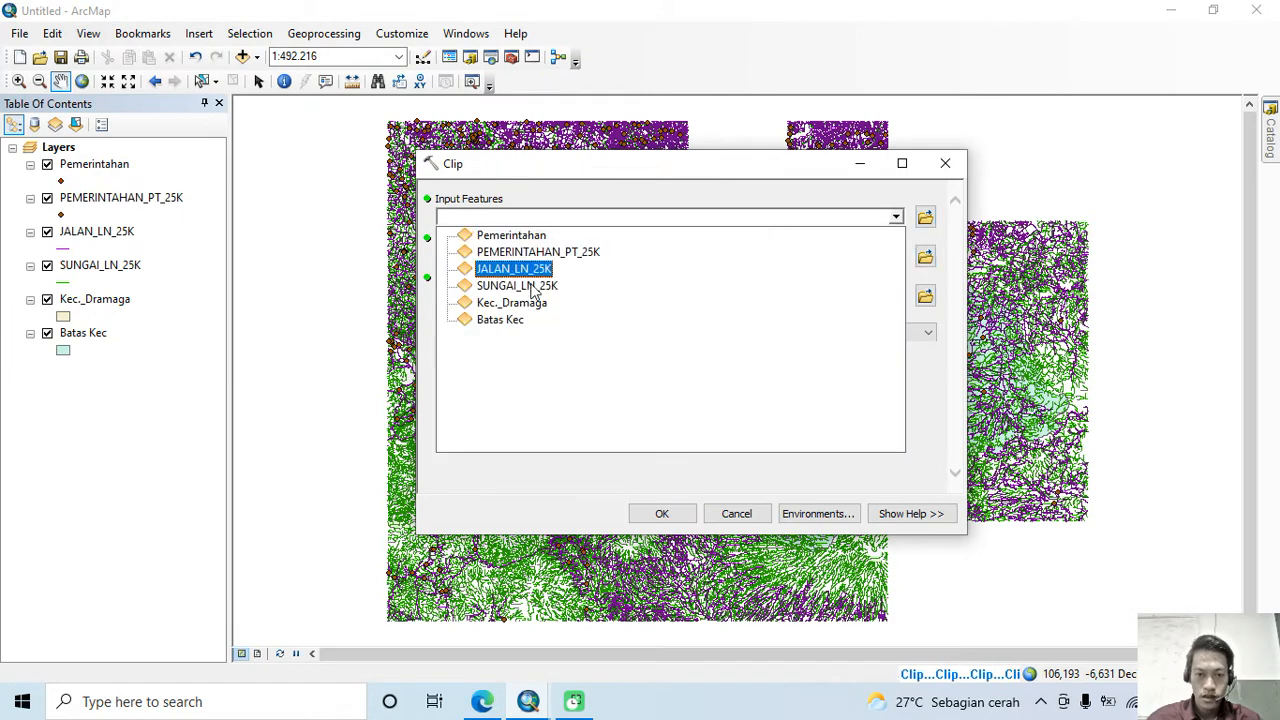
left_click(561, 285)
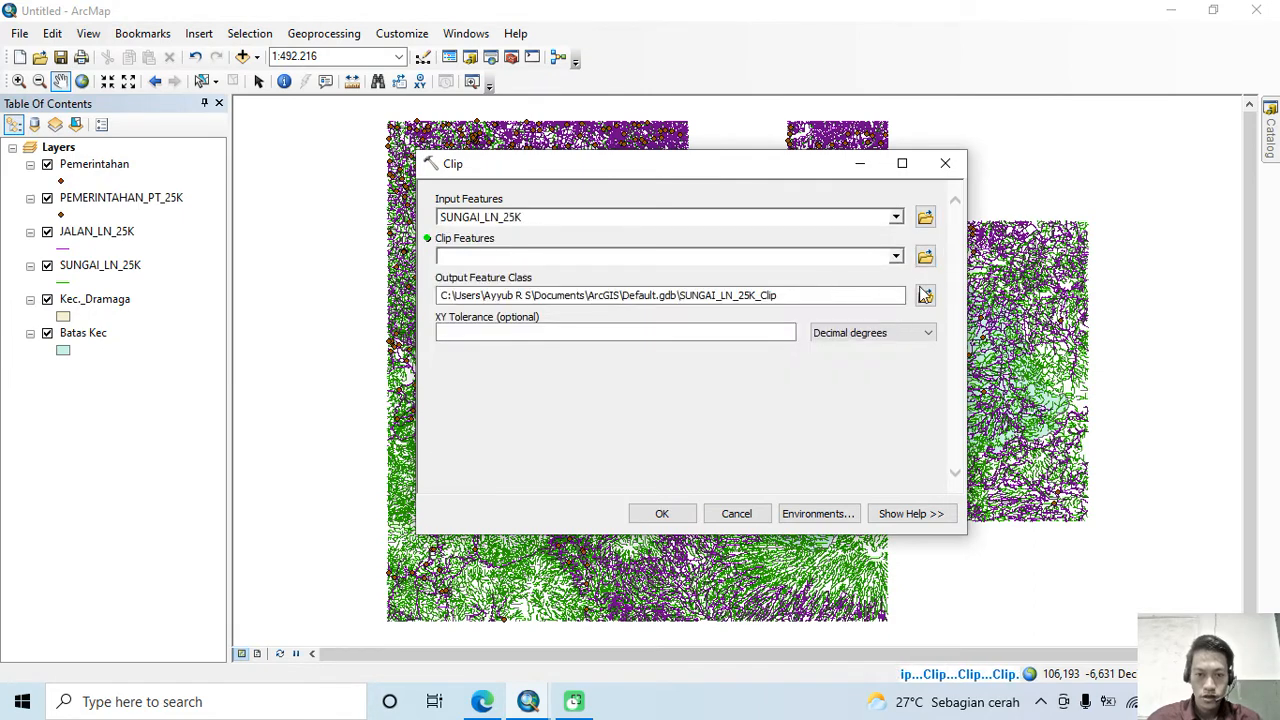
left_click(896, 257)
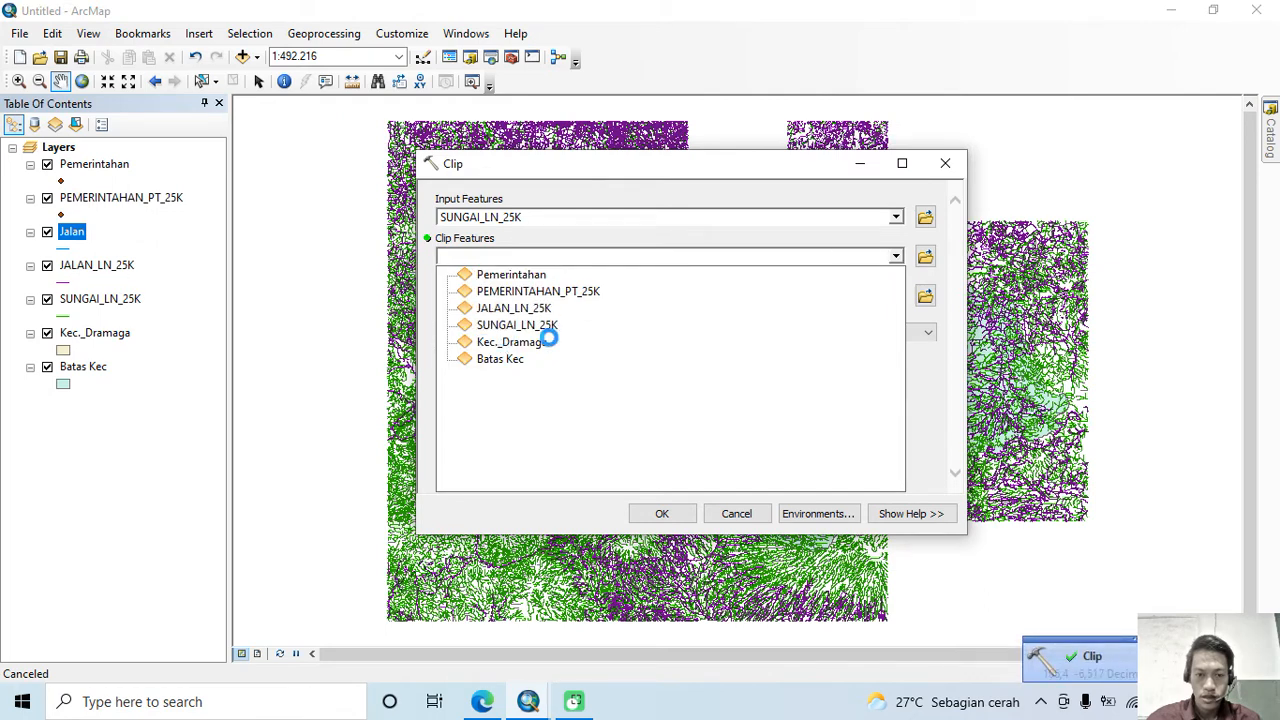
left_click(548, 340)
Save the river clip output as Sungai in the Bahan Praktik folder, run the Clip, and select the Pemerintahan layer.
left_click(922, 297)
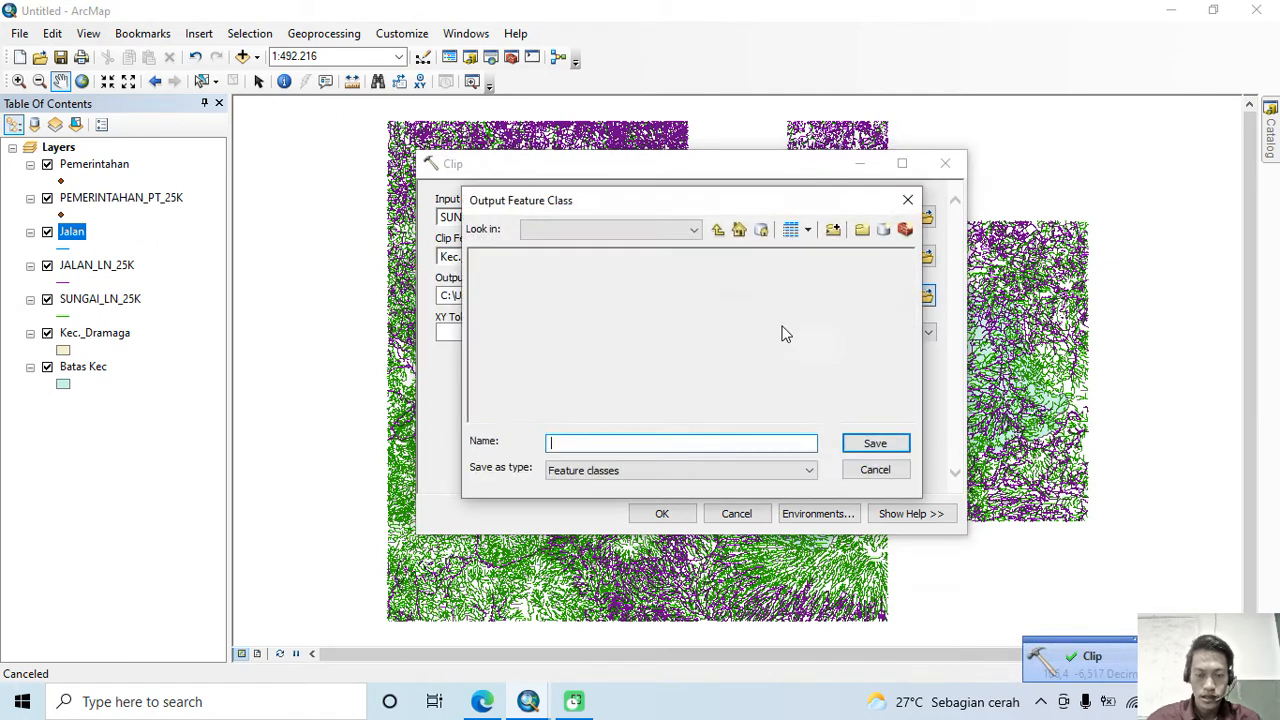
type("Sungai")
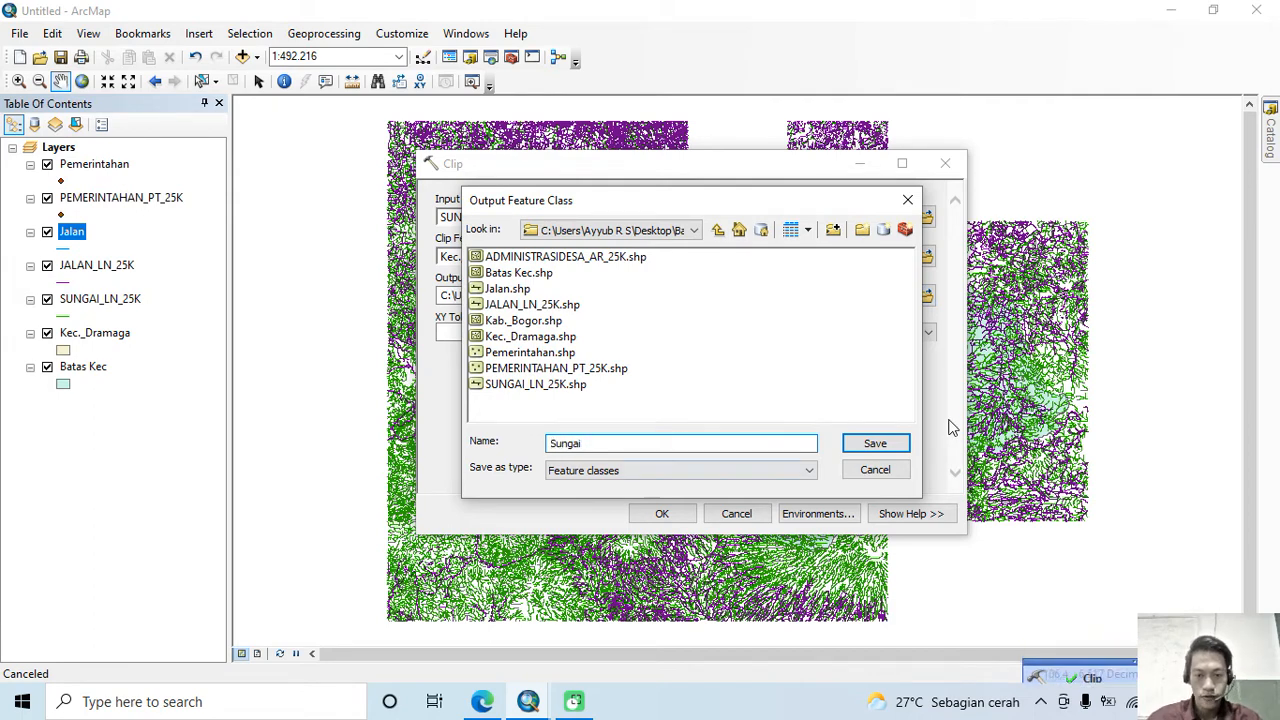
left_click(885, 443)
left_click(660, 513)
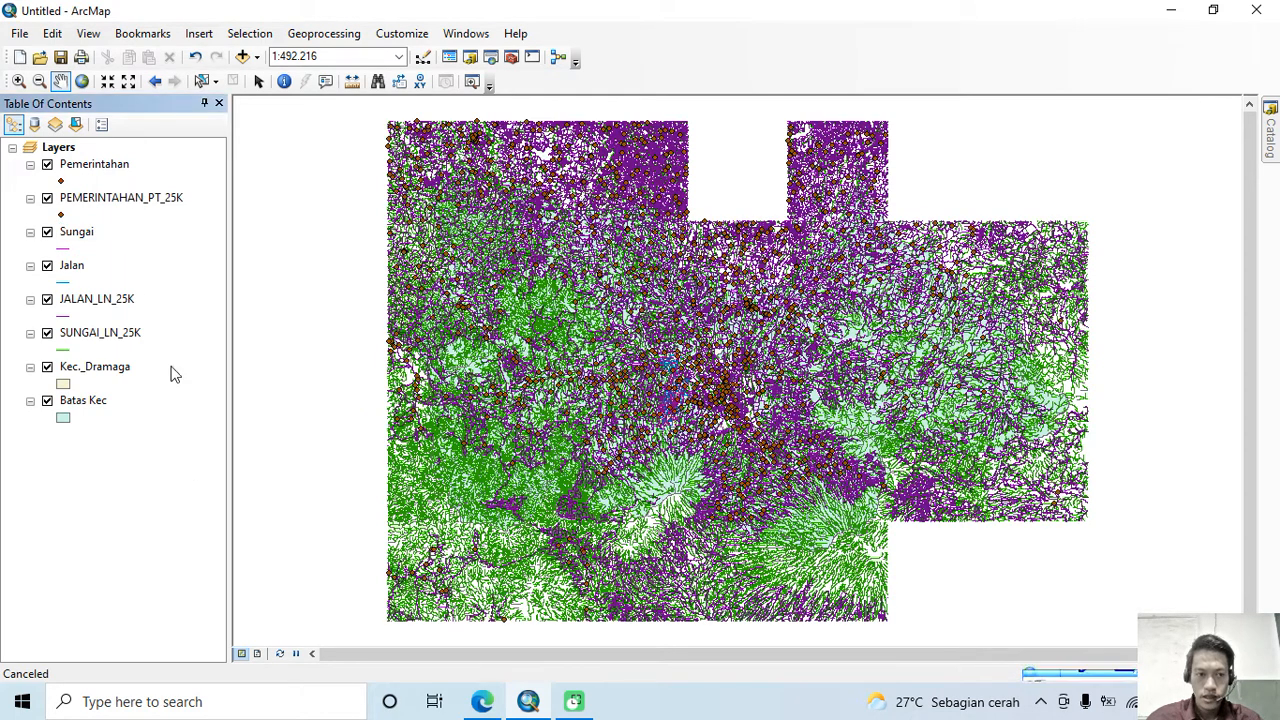
left_click(128, 168)
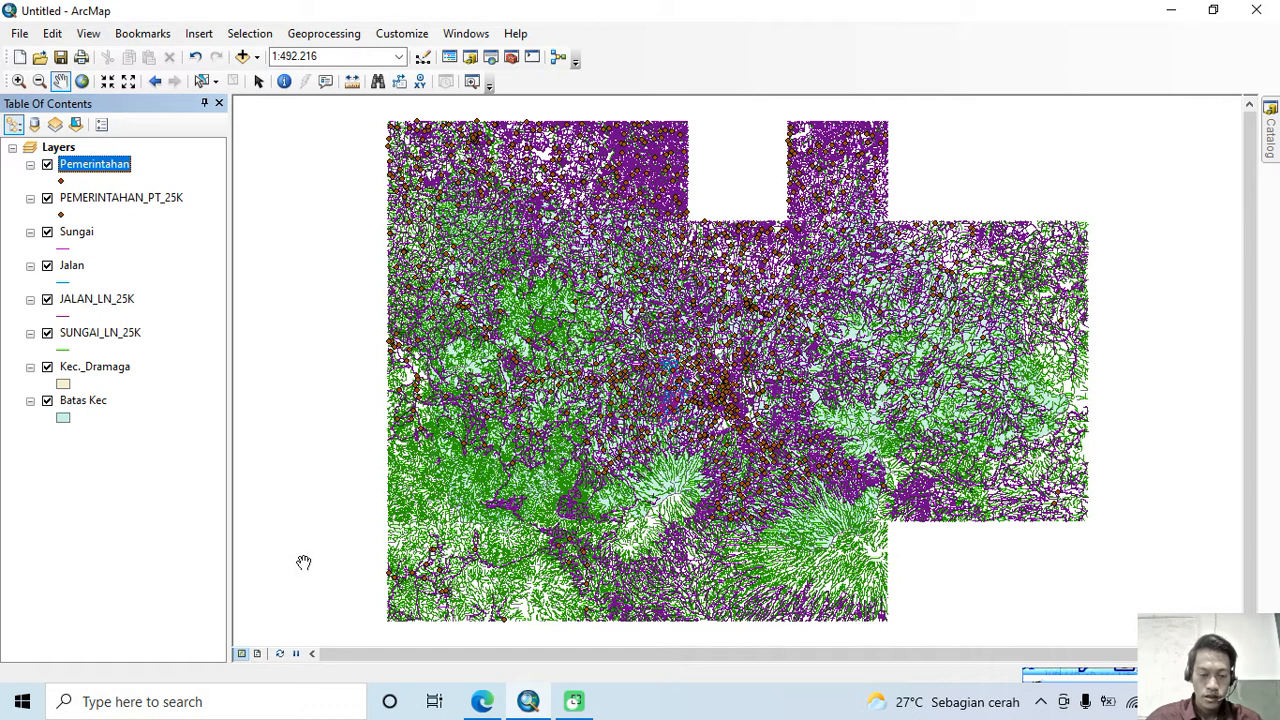
Switch to the PDF lesson in Edge, highlight "Beri nama file hasil Clip" in step 4, and read on to step 5.
left_click(482, 702)
scroll(708, 416, "down", 2)
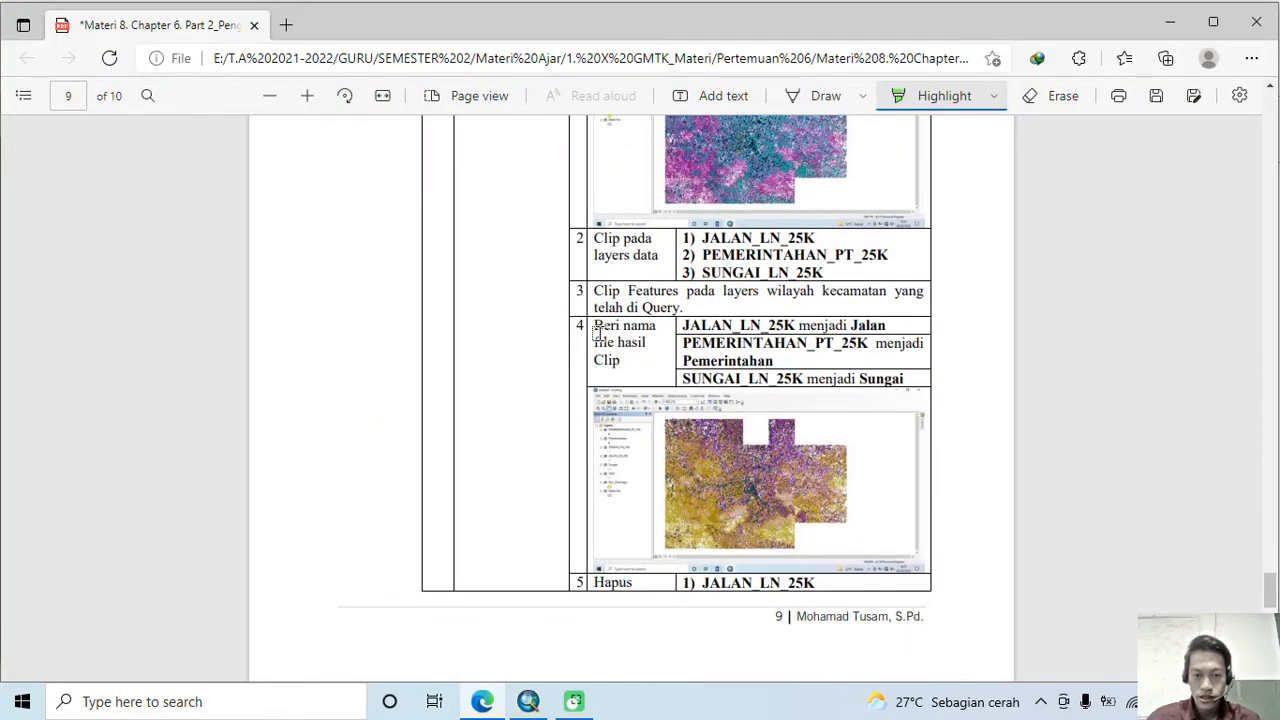
left_click_drag(597, 332, 673, 360)
scroll(693, 360, "down", 4)
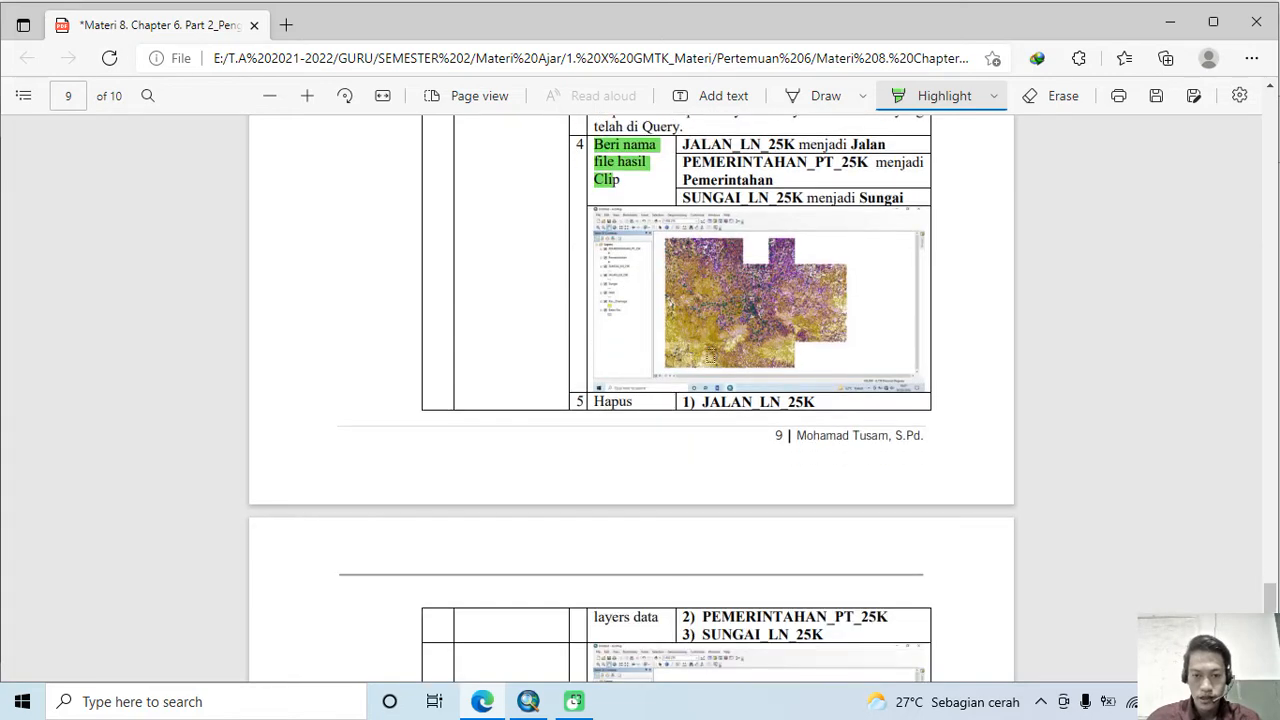
scroll(694, 376, "down", 2)
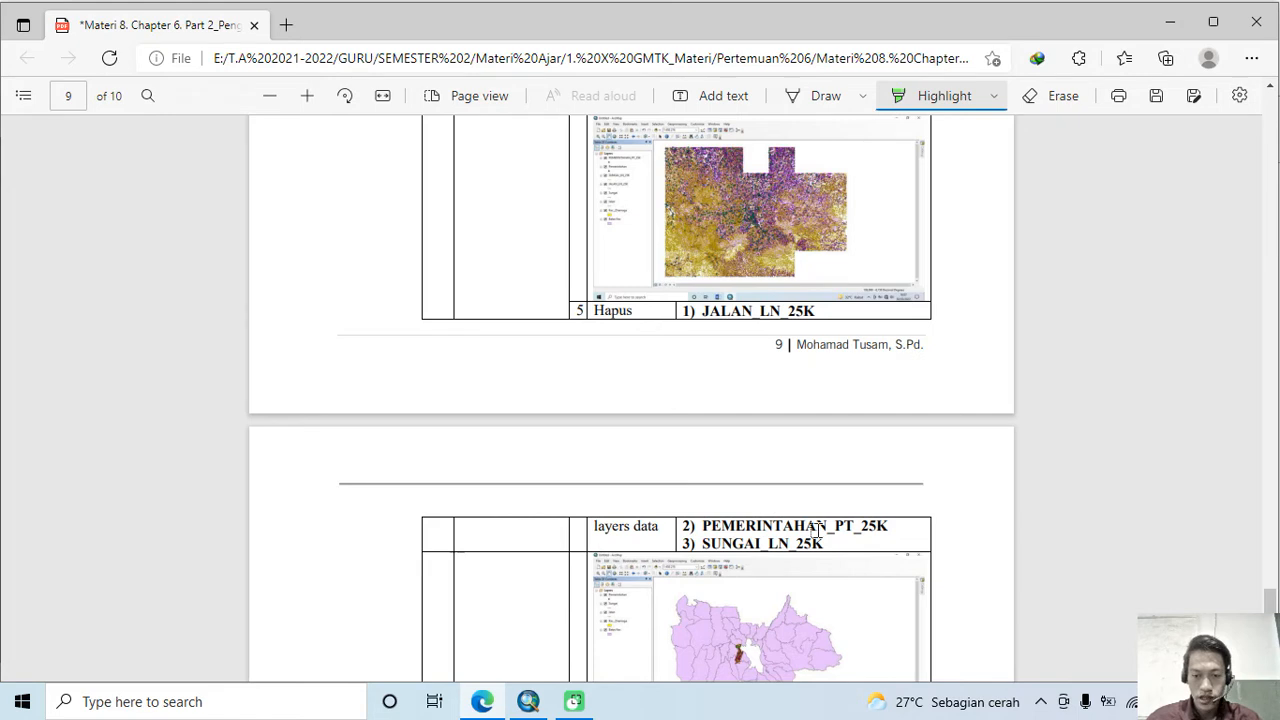
Return to ArcMap and remove the original PEMERINTAHAN_PT_25K, JALAN_LN_25K and SUNGAI_LN_25K layers from the map.
left_click(1168, 20)
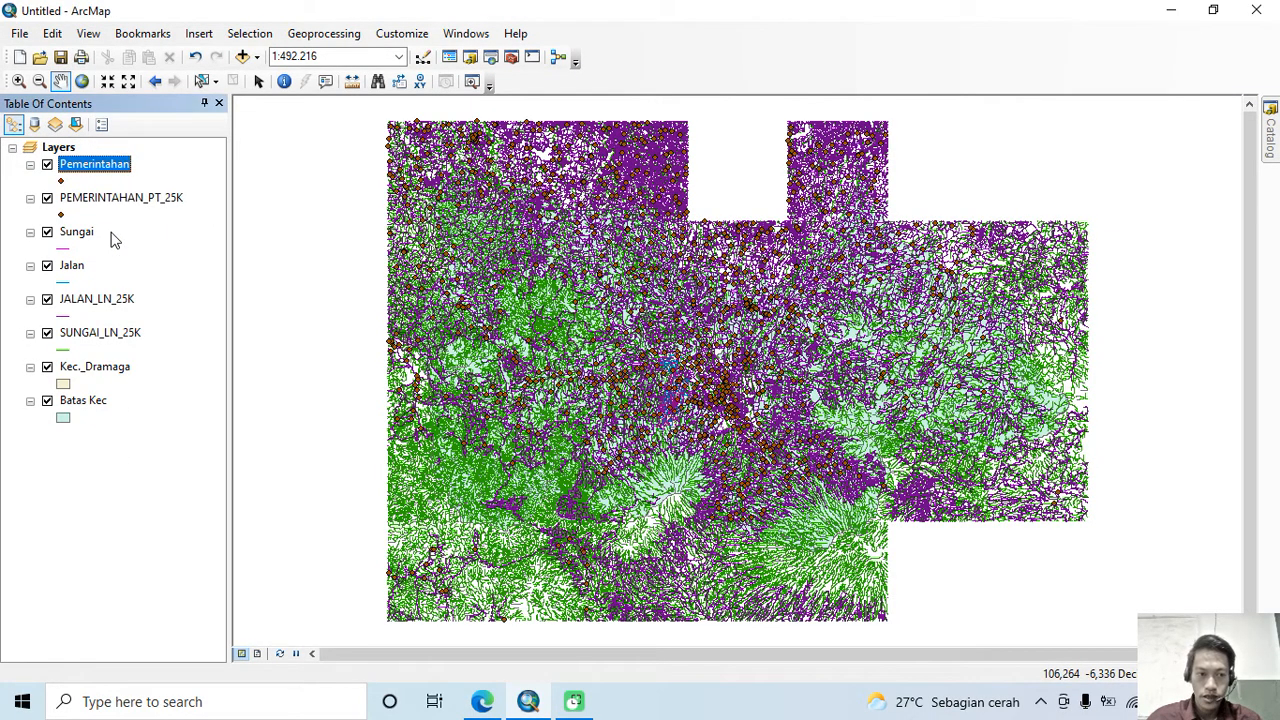
left_click(121, 199)
left_click(121, 300, "ctrl")
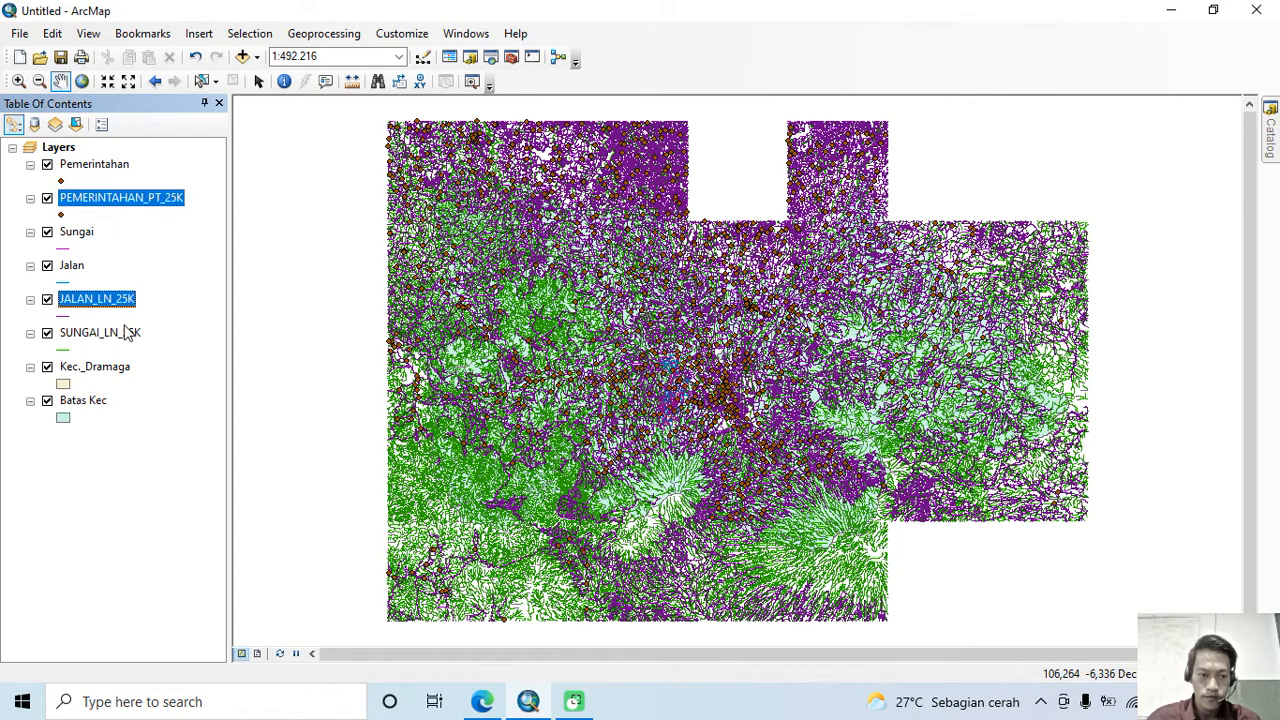
left_click(126, 337, "ctrl")
left_click(170, 368)
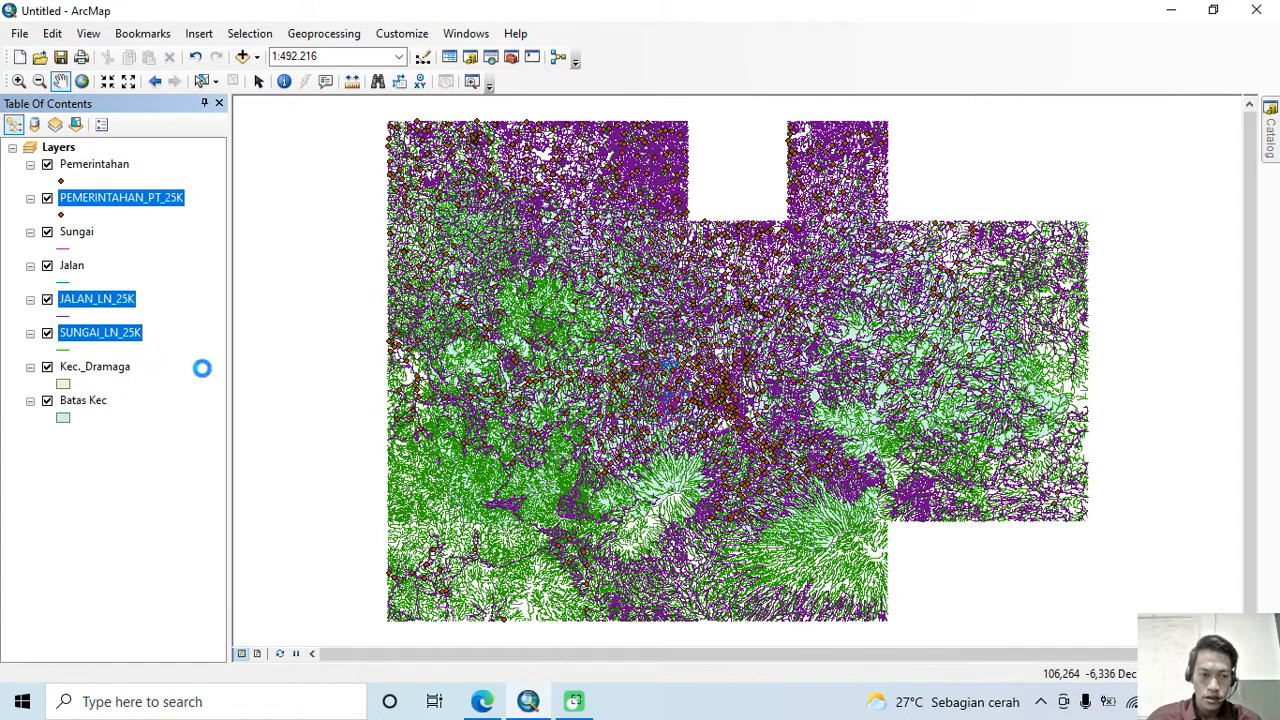
Examine the clipped Pemerintahan, Sungai and Jalan features across the Kec._Dramaga area from its northern to its southern end.
scroll(727, 397, "up", 10)
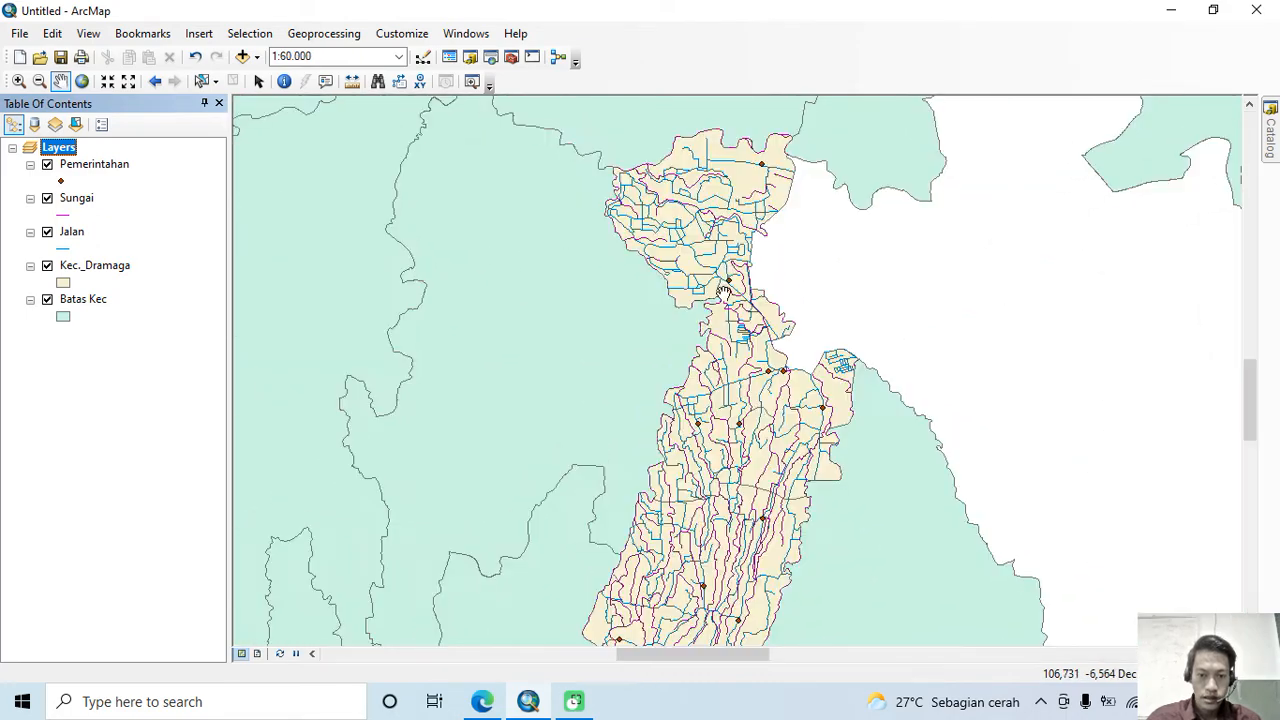
scroll(727, 272, "up", 2)
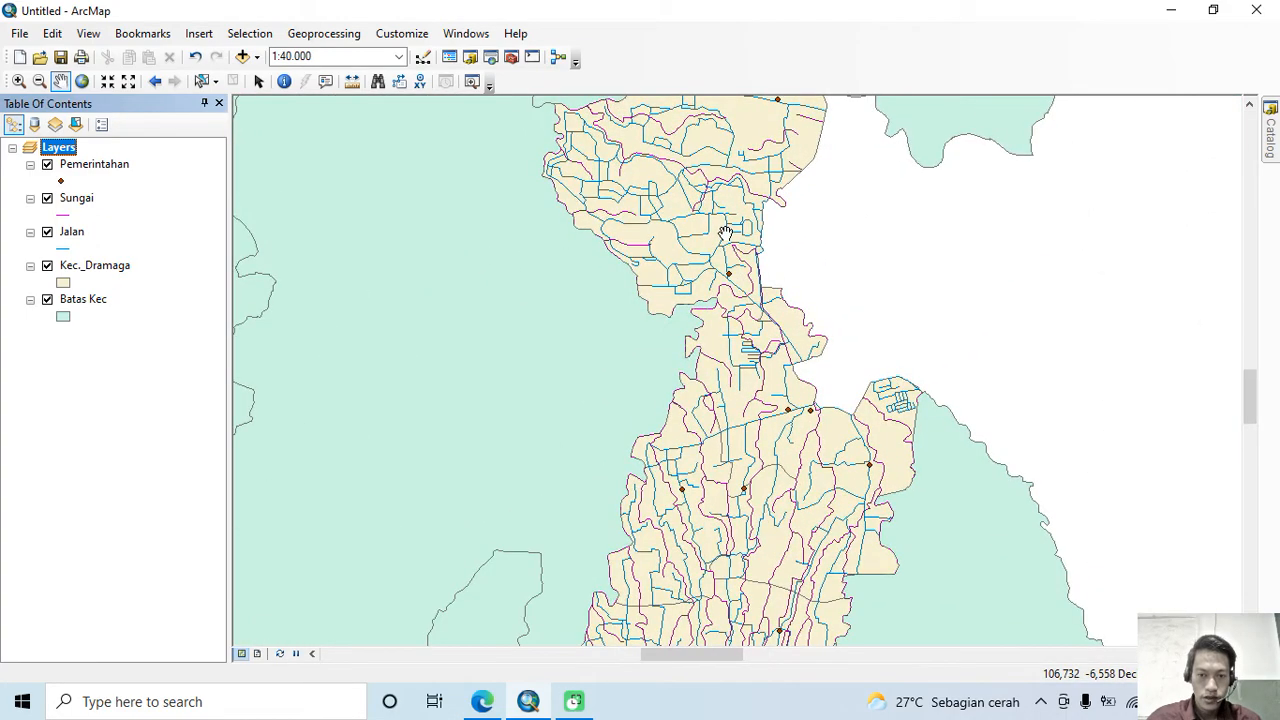
scroll(724, 233, "up", 3)
left_click_drag(611, 173, 600, 400)
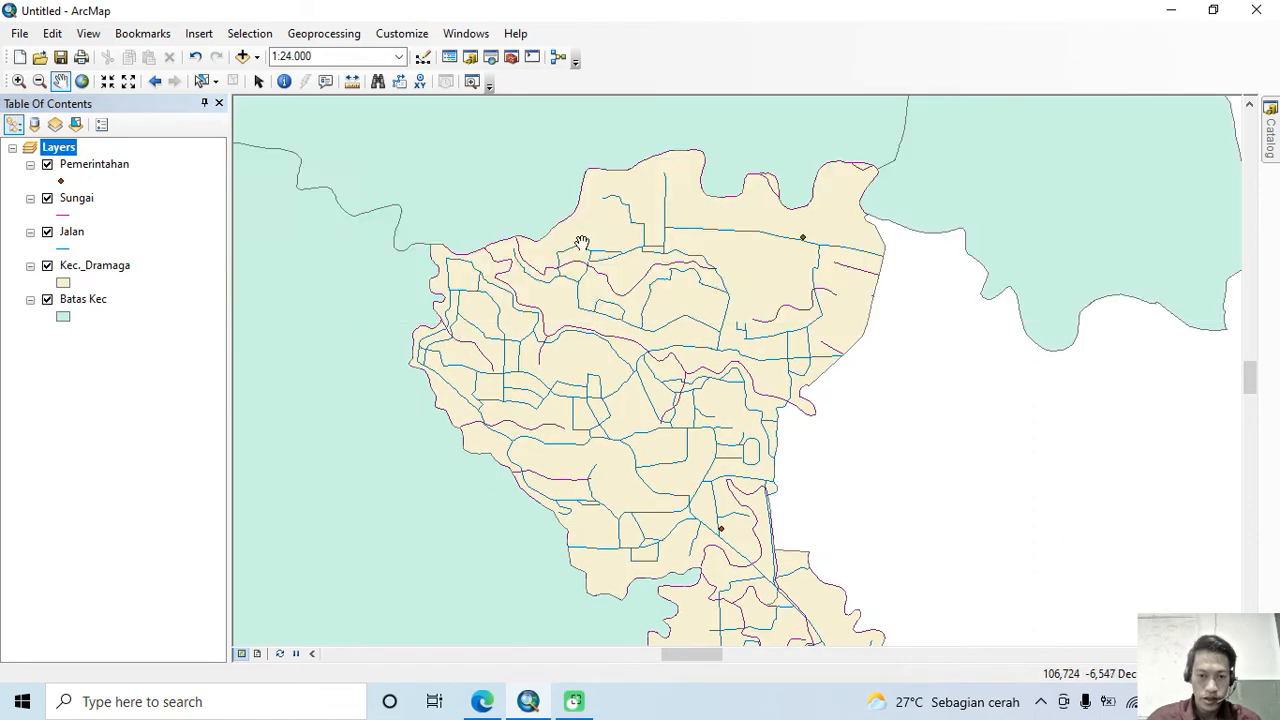
scroll(665, 378, "down", 5)
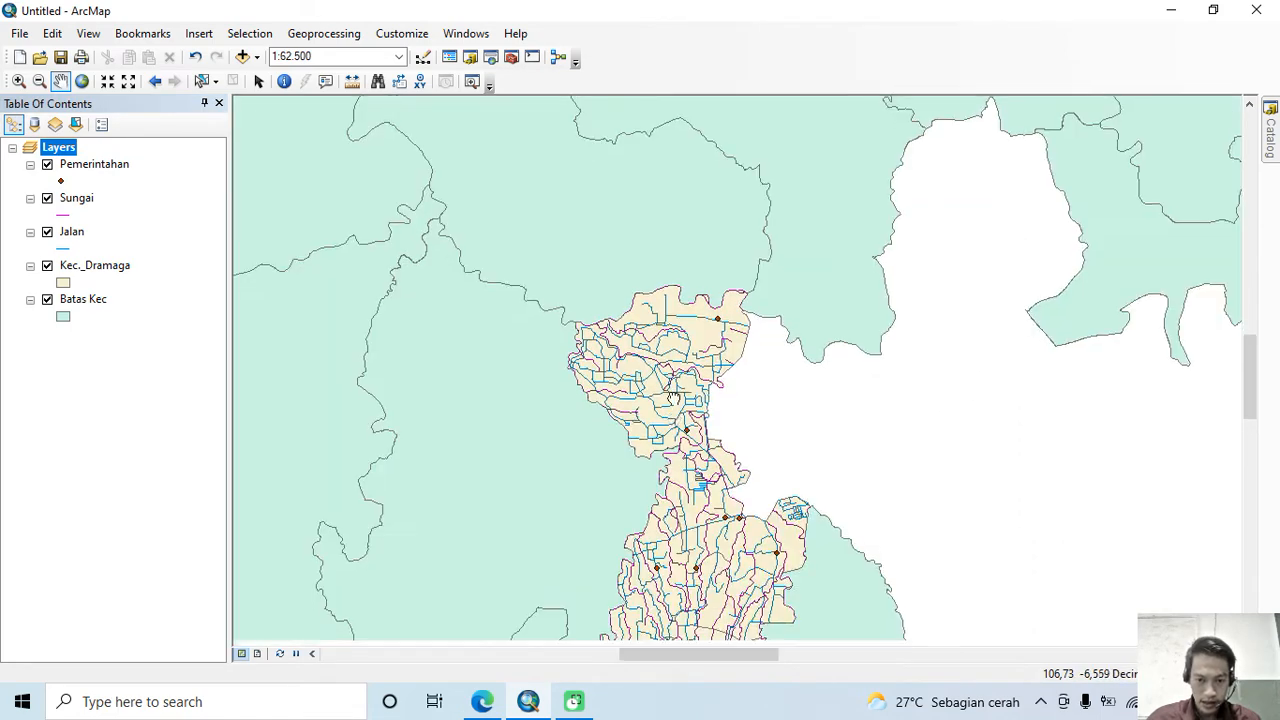
left_click_drag(699, 512, 700, 292)
left_click_drag(704, 442, 708, 276)
left_click_drag(697, 410, 697, 340)
left_click_drag(692, 272, 738, 388)
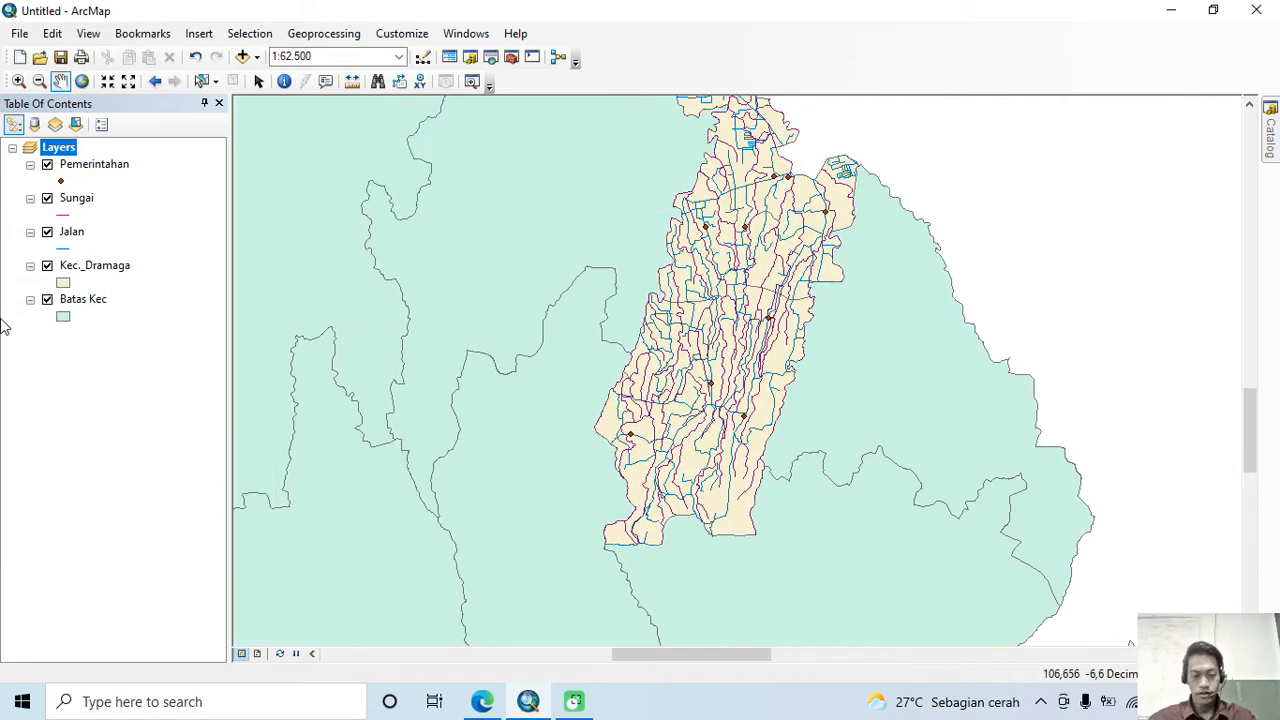